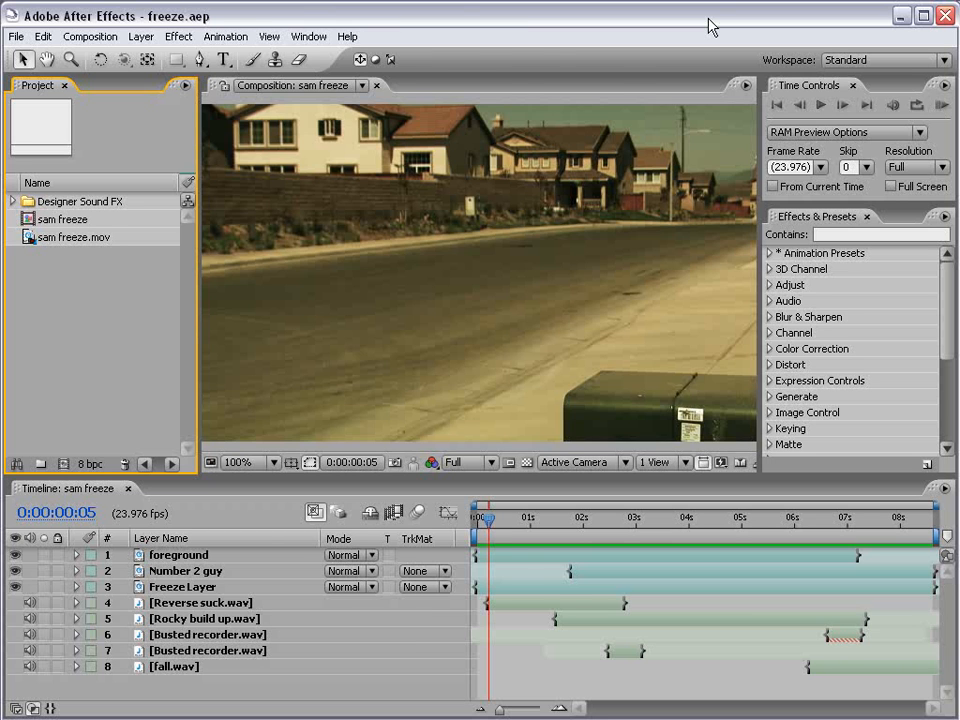
Switch to the browser and look through the Designer Sound FX product page, including its tutorial list and thumbnails.
{"action": "key", "text": "alt+Tab"}
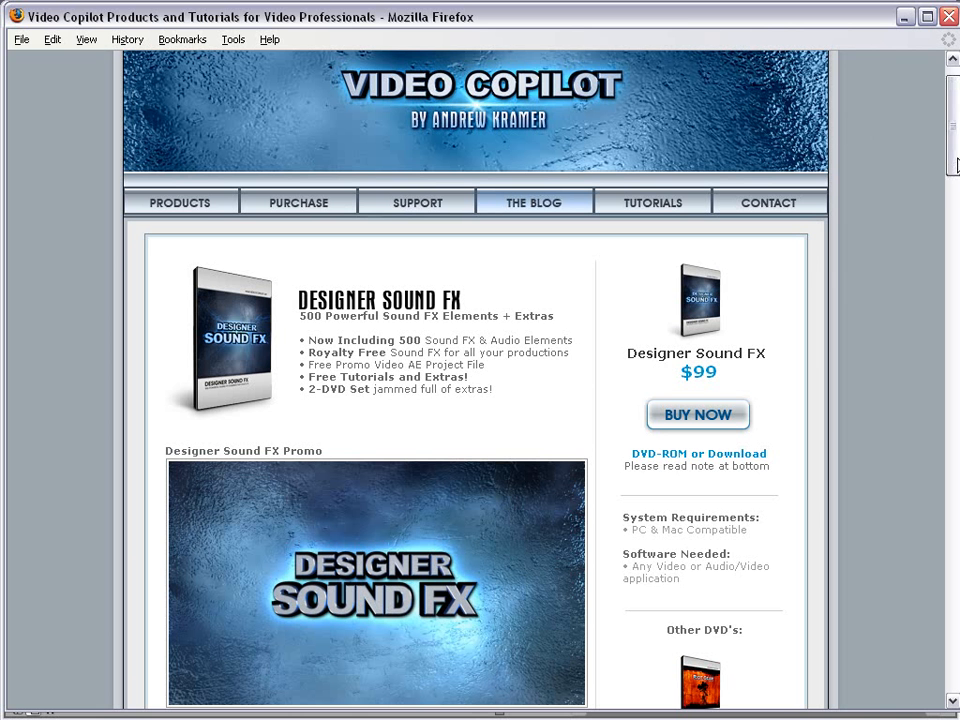
{"action": "scroll", "coordinate": [955, 160], "scroll_direction": "up", "scroll_amount": 1}
{"action": "scroll", "coordinate": [955, 160], "scroll_direction": "down", "scroll_amount": 4}
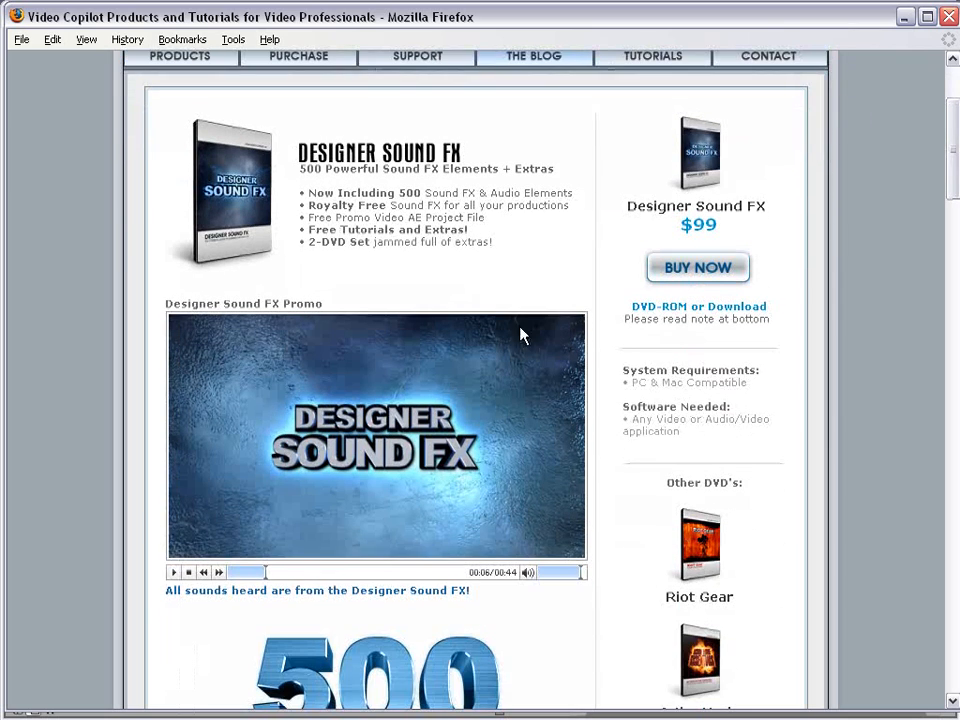
{"action": "left_click_drag", "start_coordinate": [953, 155], "coordinate": [953, 253]}
{"action": "left_click_drag", "start_coordinate": [511, 372], "coordinate": [511, 395]}
{"action": "left_click", "coordinate": [510, 405]}
{"action": "left_click_drag", "start_coordinate": [938, 262], "coordinate": [934, 532]}
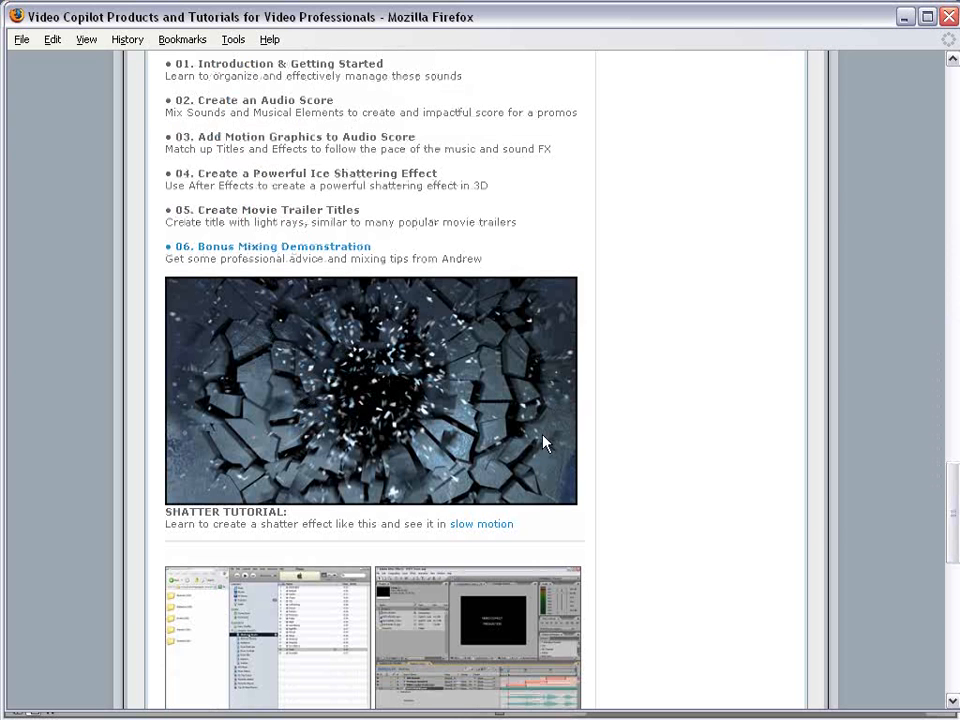
{"action": "scroll", "coordinate": [573, 407], "scroll_direction": "down", "scroll_amount": 5}
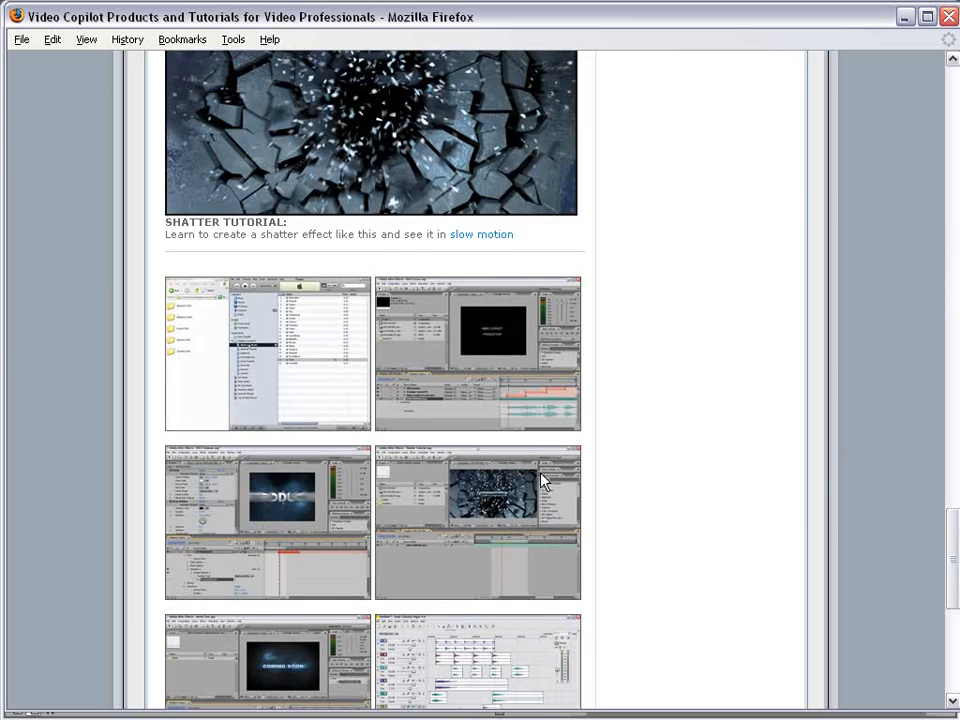
{"action": "scroll", "coordinate": [489, 484], "scroll_direction": "down", "scroll_amount": 2}
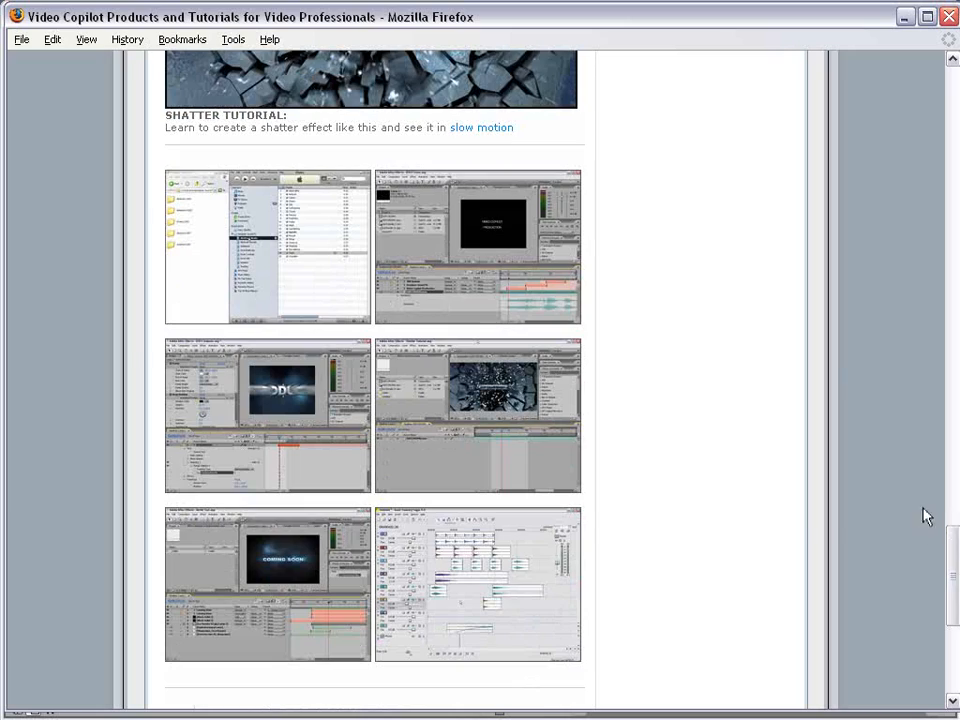
{"action": "left_click_drag", "start_coordinate": [956, 579], "coordinate": [943, 154]}
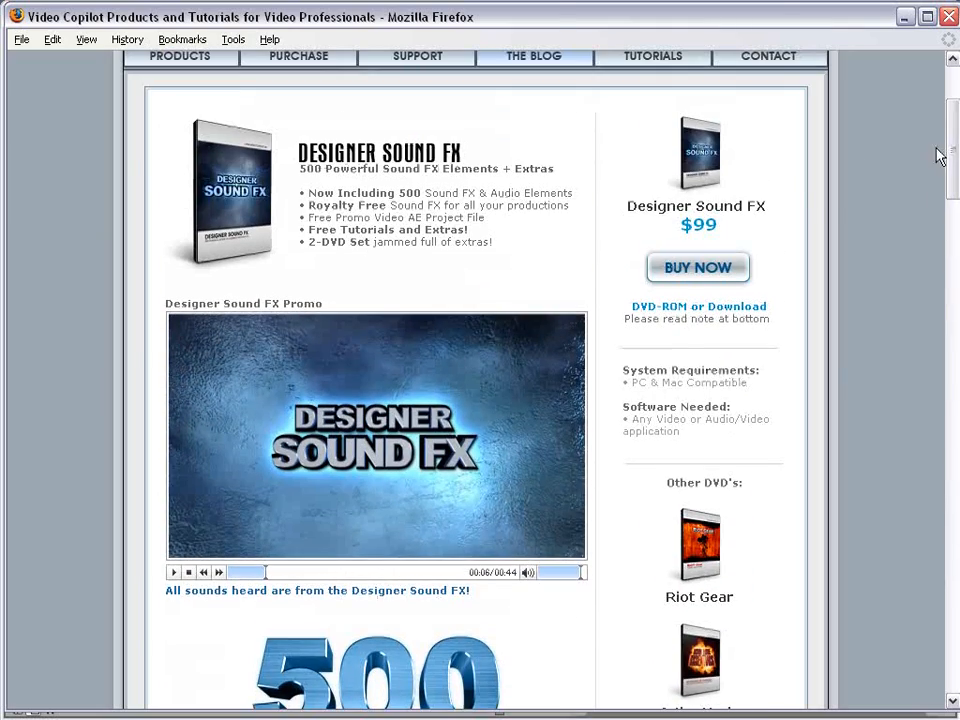
{"action": "scroll", "coordinate": [945, 162], "scroll_direction": "up", "scroll_amount": 2}
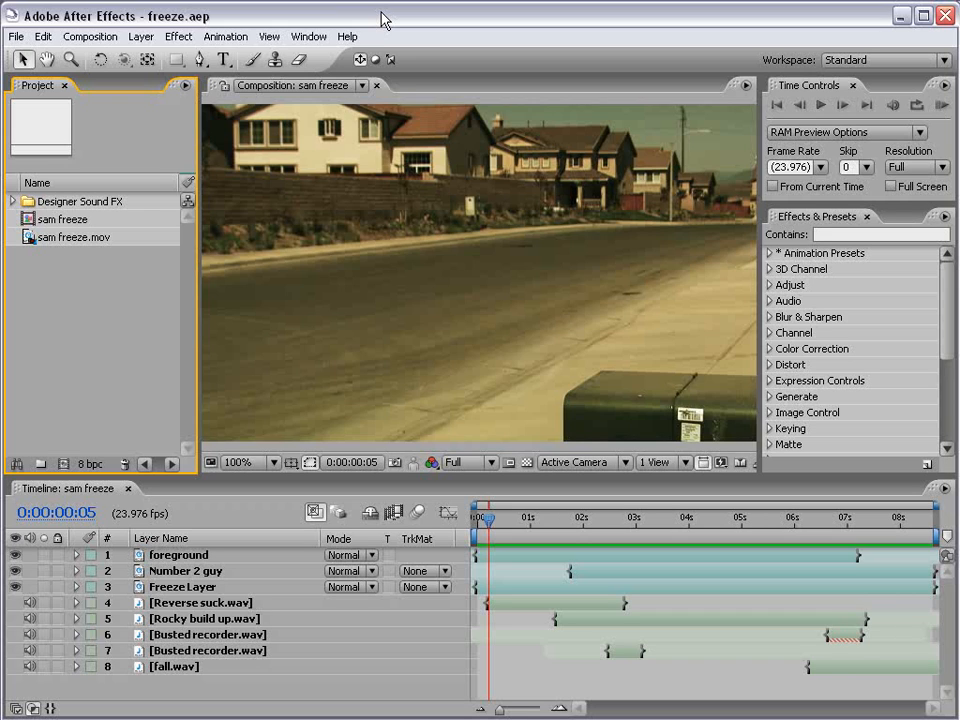
Preview the finished sam freeze composition from the start and examine the frozen throw with the second man walking behind it.
{"action": "left_click_drag", "start_coordinate": [482, 522], "coordinate": [462, 524]}
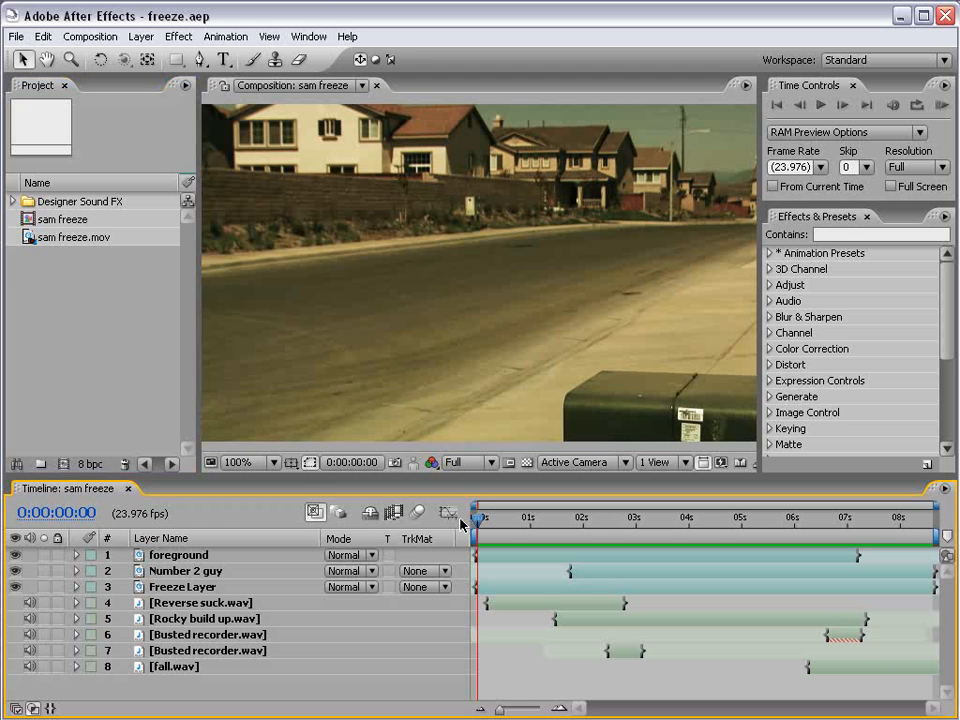
{"action": "key", "text": "space"}
{"action": "left_click", "coordinate": [663, 518]}
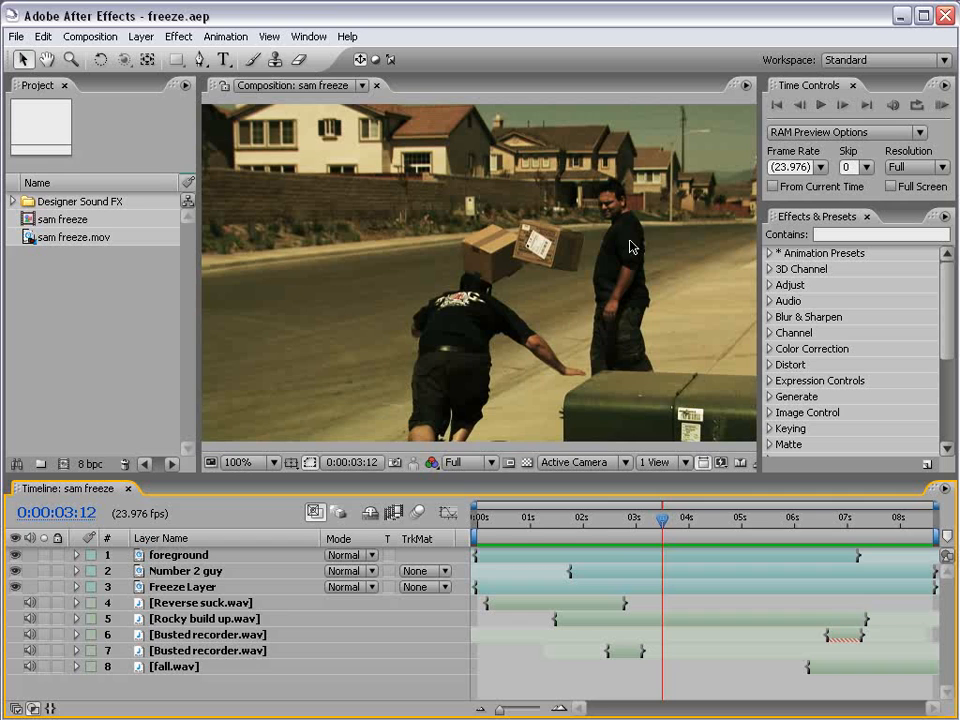
{"action": "left_click", "coordinate": [751, 524]}
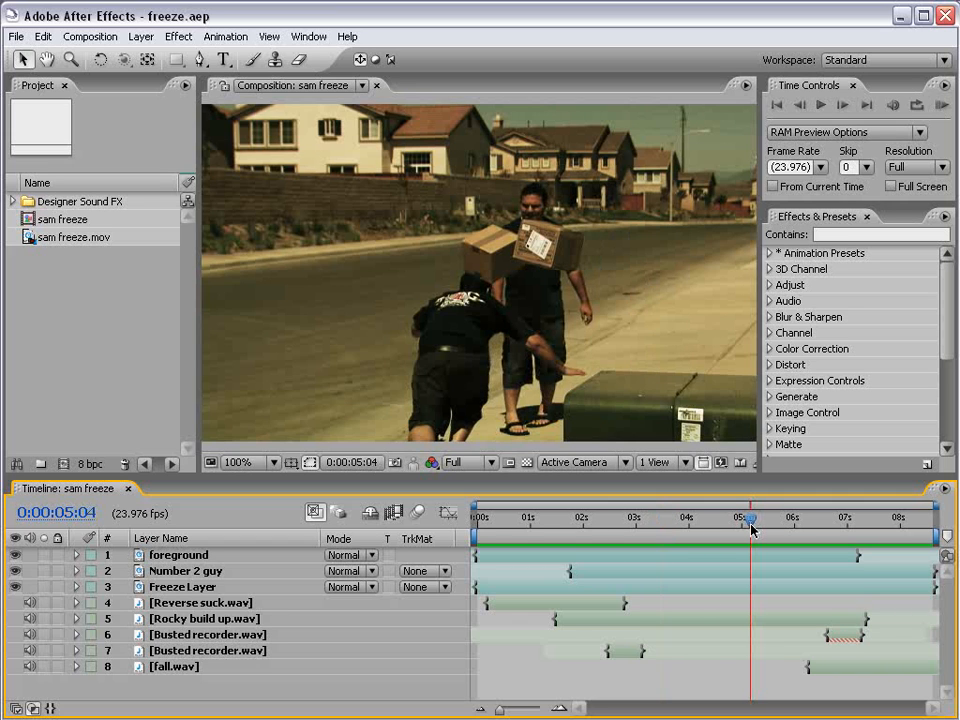
{"action": "left_click_drag", "start_coordinate": [751, 530], "coordinate": [690, 543]}
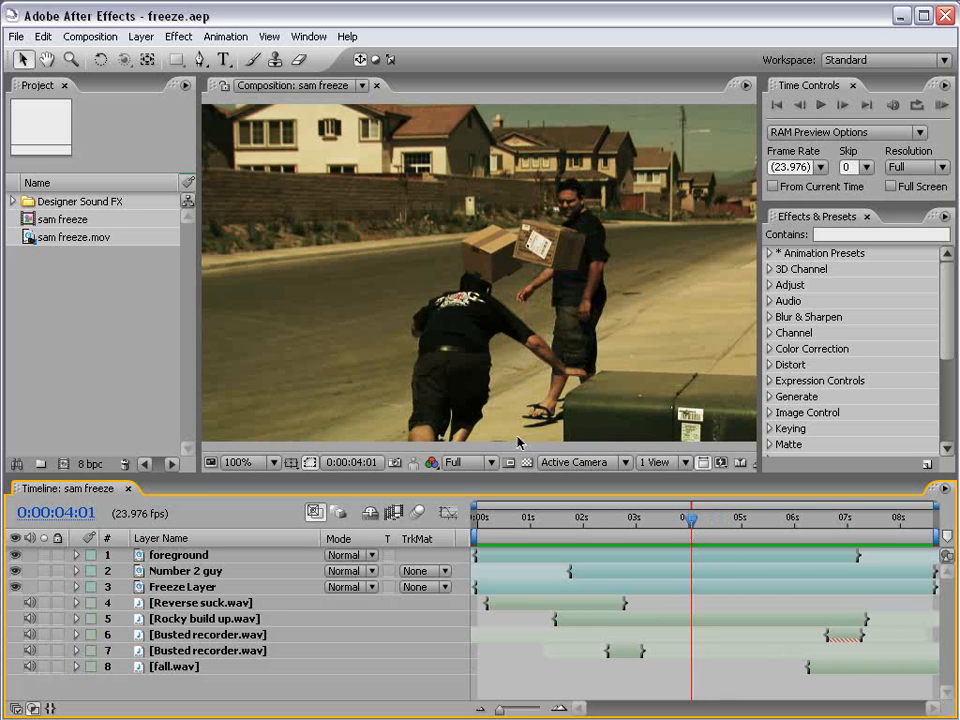
{"action": "left_click_drag", "start_coordinate": [690, 518], "coordinate": [553, 519]}
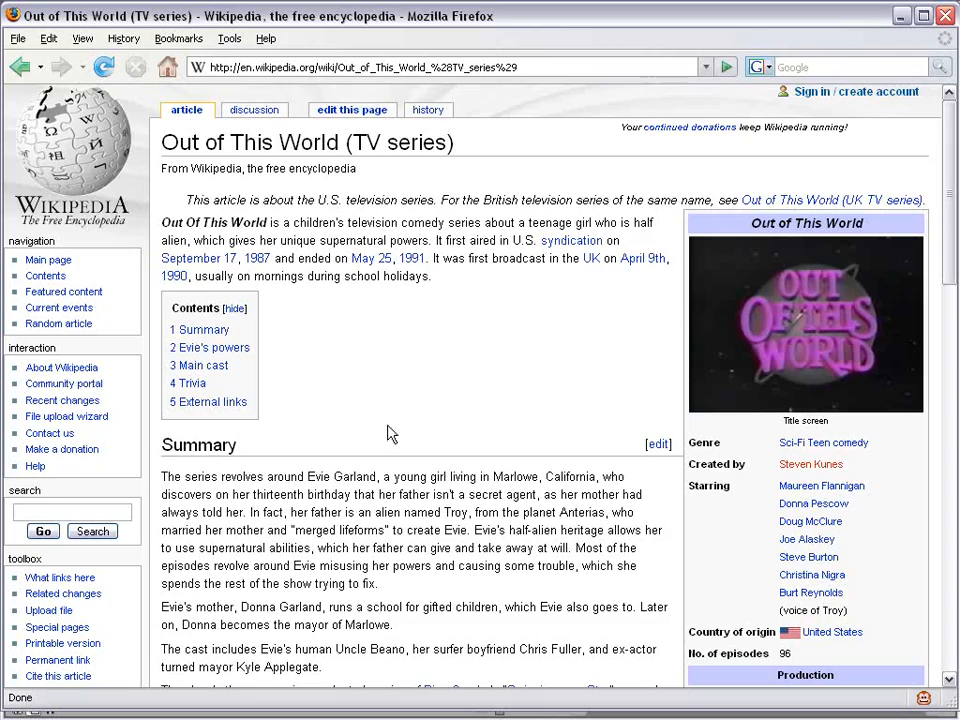
Read the "Evie's powers" section of the Wikipedia article on Out of This World, then return to After Effects.
{"action": "left_click_drag", "start_coordinate": [943, 186], "coordinate": [934, 392]}
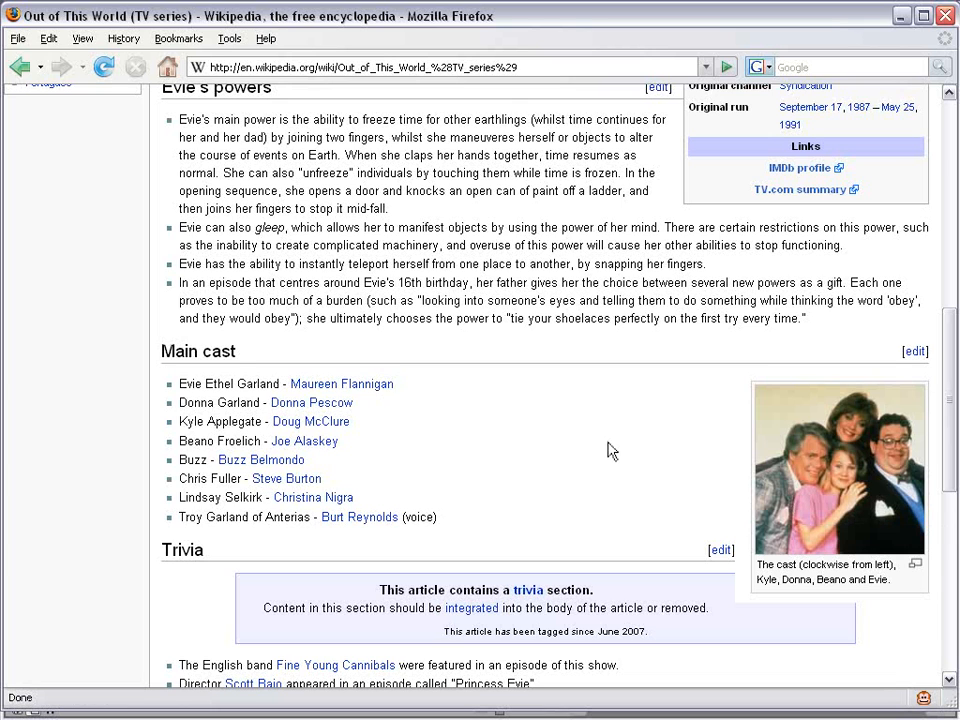
{"action": "scroll", "coordinate": [430, 421], "scroll_direction": "up", "scroll_amount": 1}
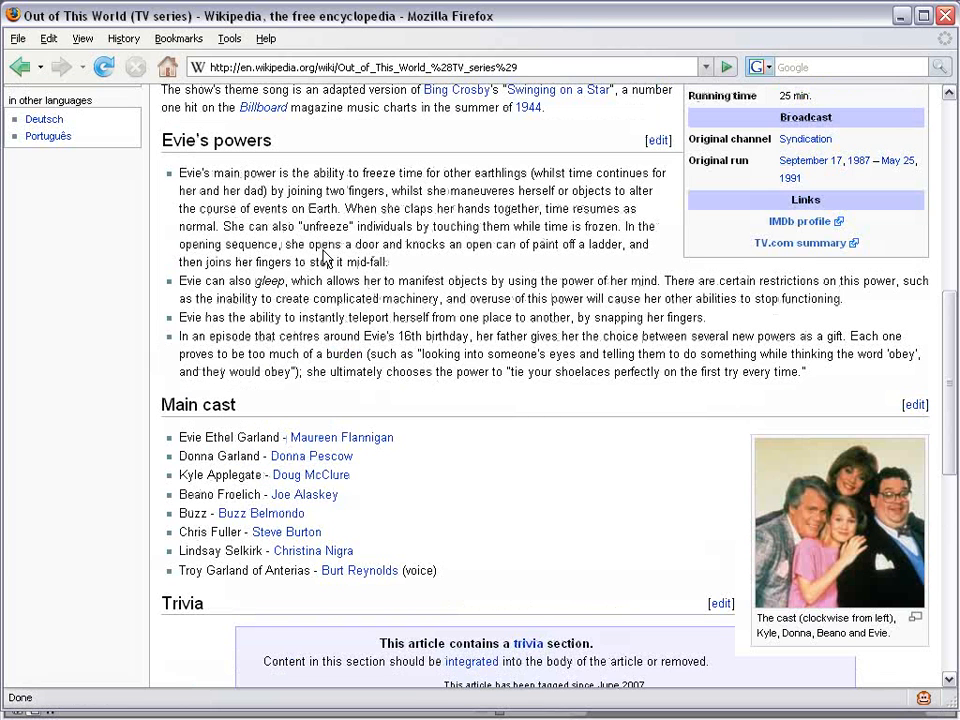
{"action": "left_click_drag", "start_coordinate": [272, 146], "coordinate": [183, 140]}
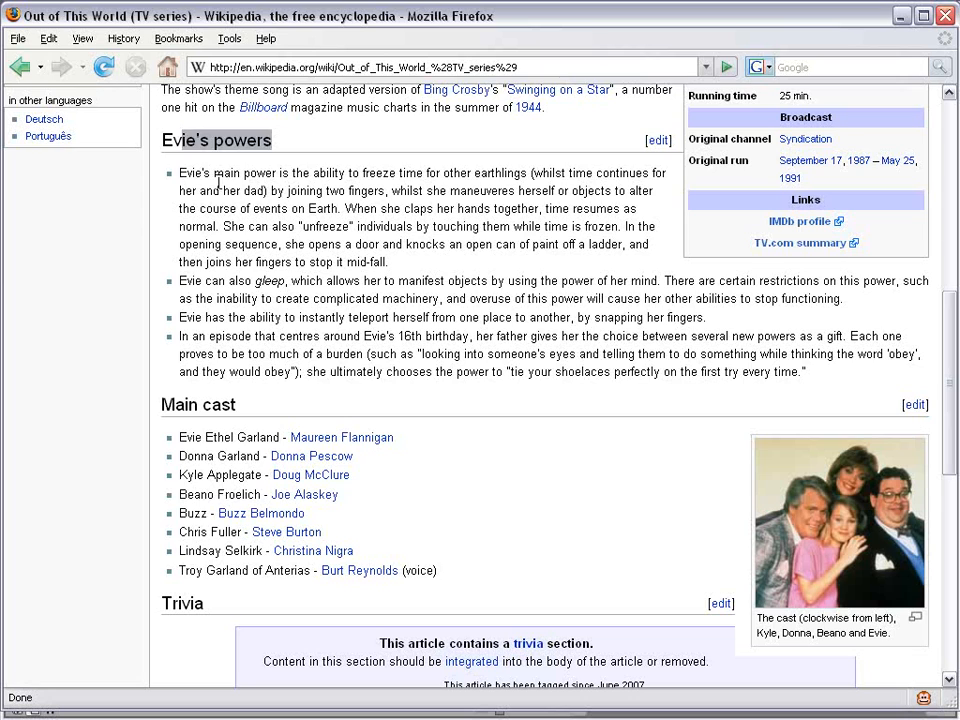
{"action": "left_click", "coordinate": [173, 180]}
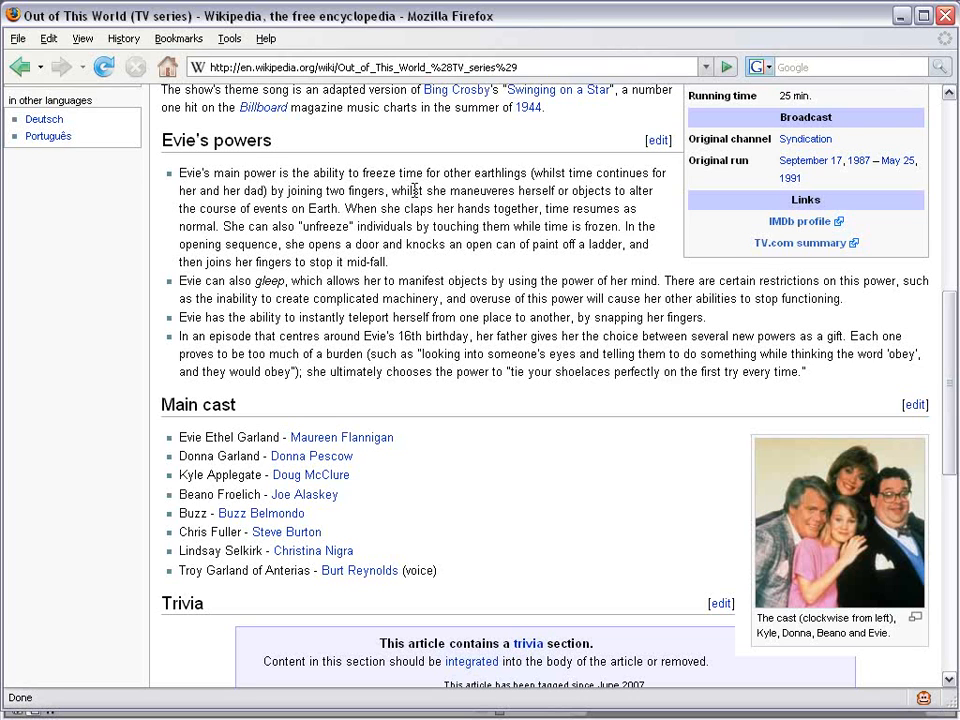
{"action": "left_click", "coordinate": [901, 15]}
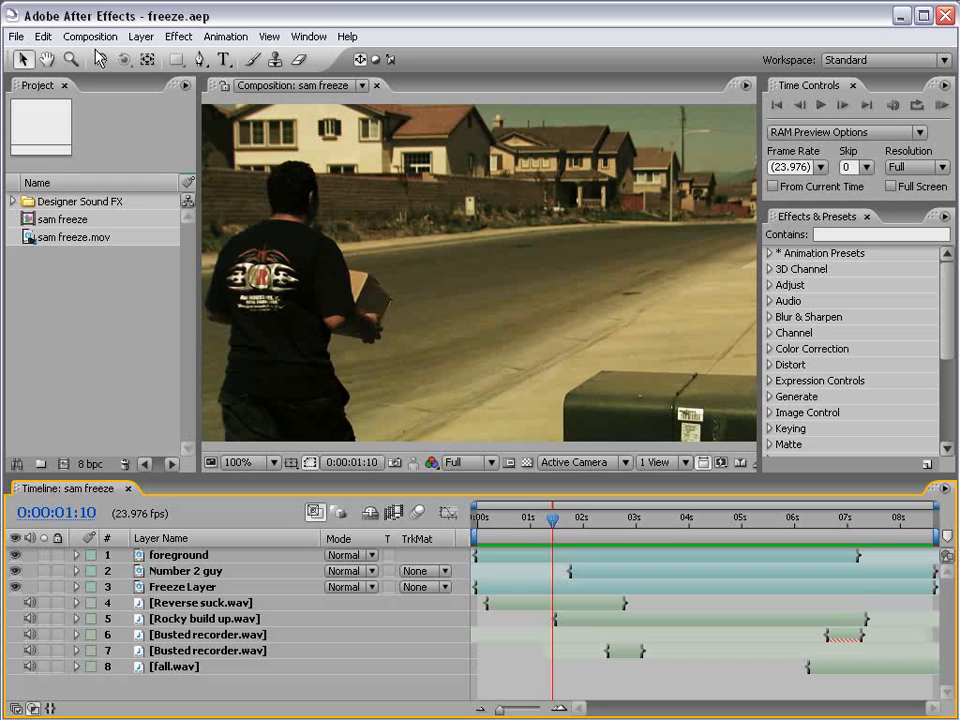
Create a new composition from sam freeze.mov and scrub through its footage.
{"action": "left_click", "coordinate": [67, 239]}
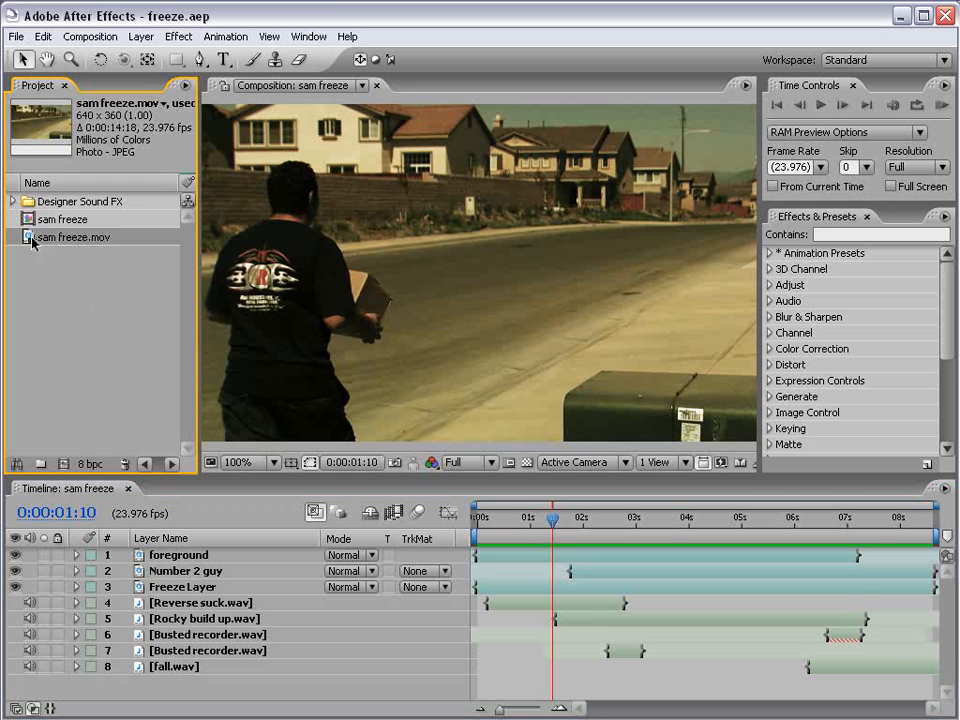
{"action": "left_click_drag", "start_coordinate": [31, 241], "coordinate": [64, 465]}
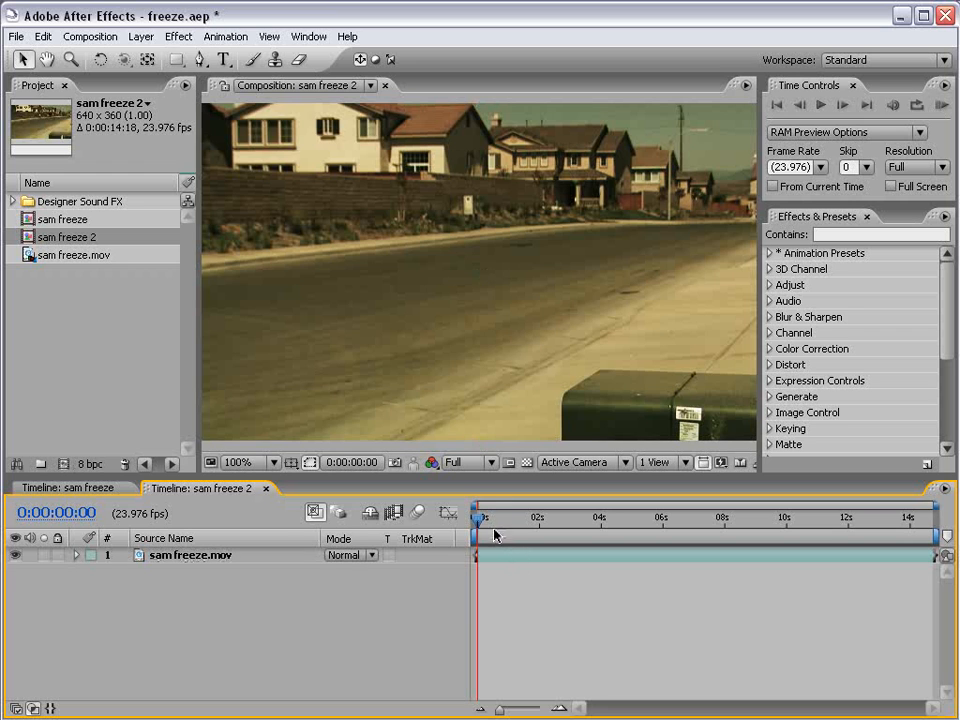
{"action": "left_click_drag", "start_coordinate": [497, 524], "coordinate": [590, 545]}
{"action": "left_click_drag", "start_coordinate": [748, 543], "coordinate": [551, 528]}
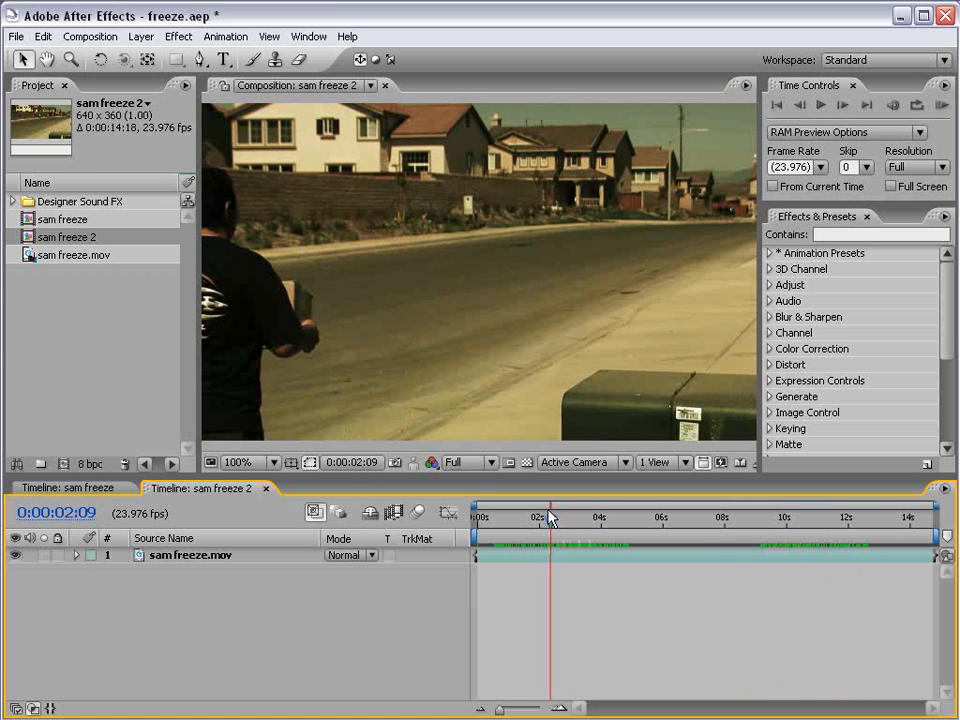
Compare the box-throwing moment near 4 seconds with the second man's performance near 10 seconds in the source clip.
{"action": "left_click_drag", "start_coordinate": [553, 522], "coordinate": [602, 523]}
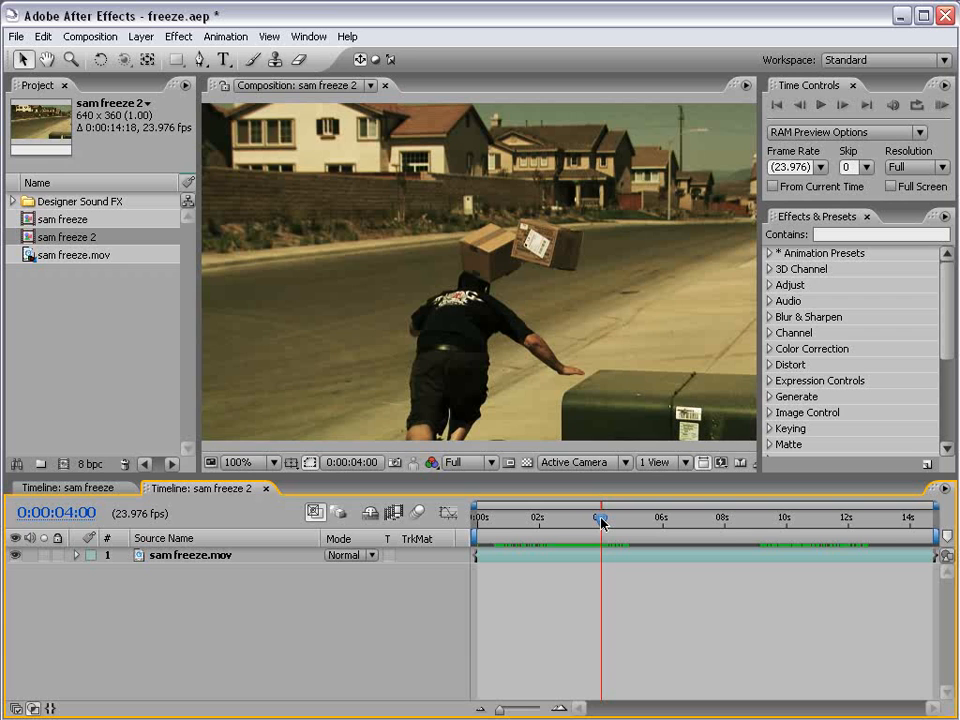
{"action": "left_click_drag", "start_coordinate": [770, 517], "coordinate": [791, 523]}
{"action": "left_click", "coordinate": [599, 522]}
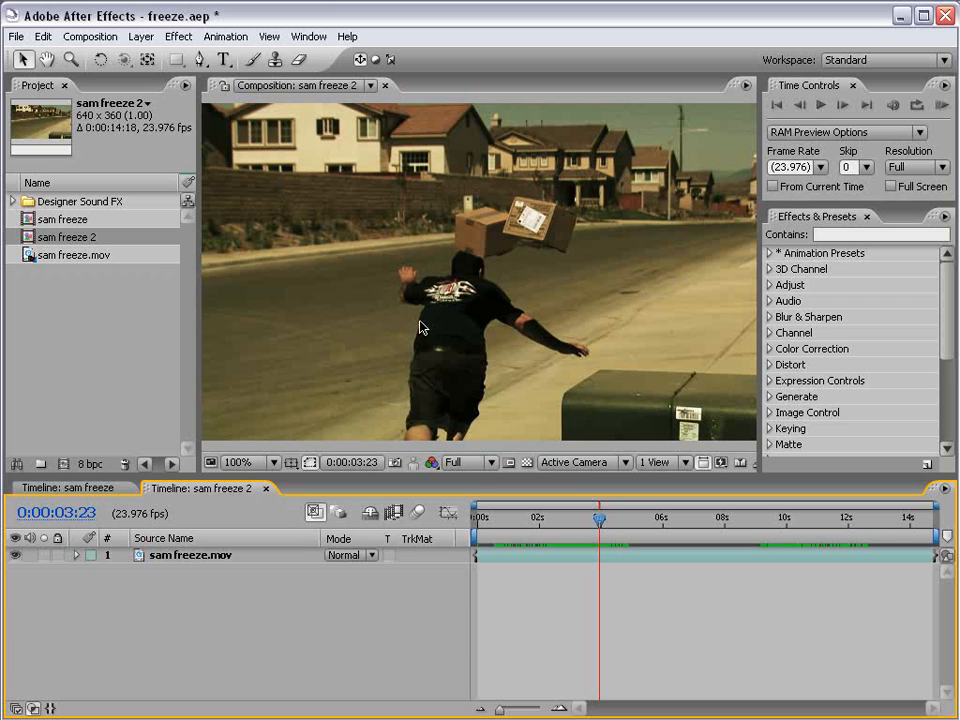
{"action": "left_click", "coordinate": [795, 521]}
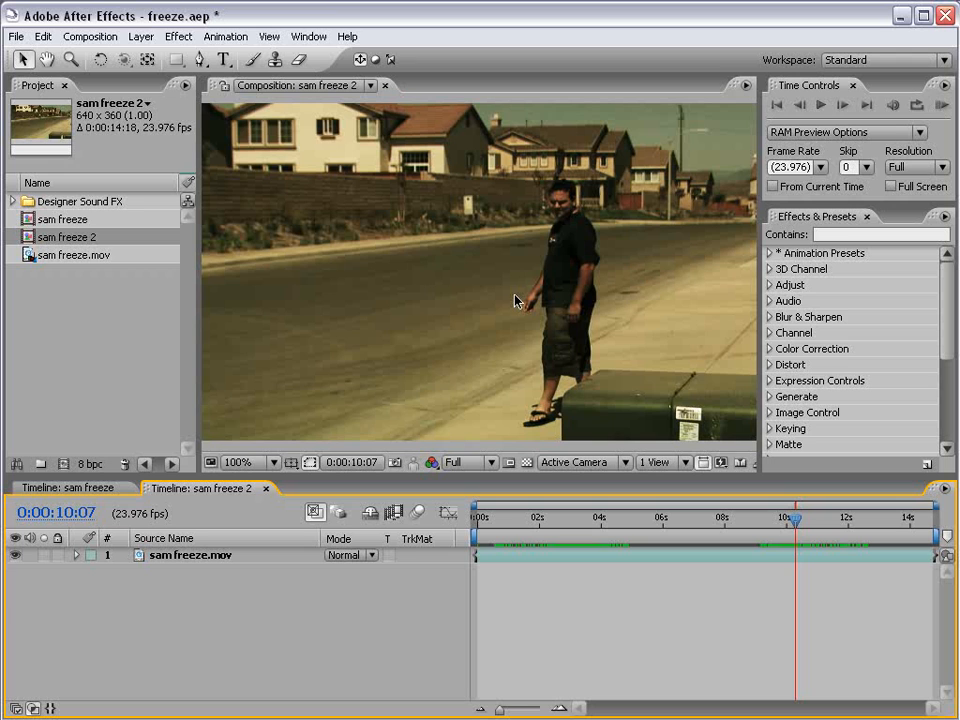
{"action": "left_click", "coordinate": [597, 521]}
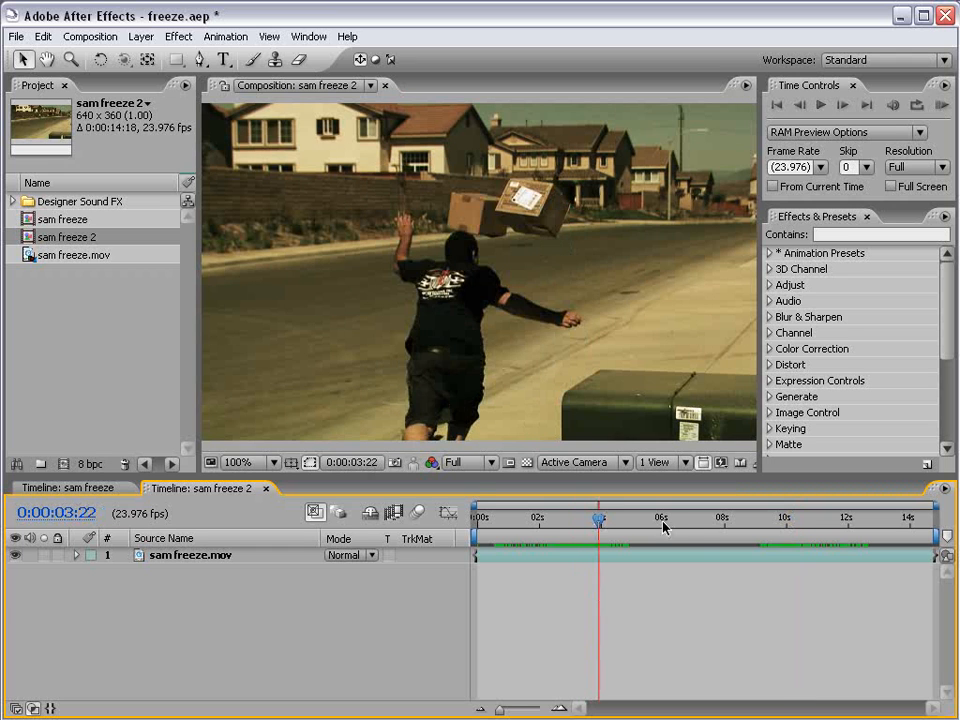
{"action": "left_click", "coordinate": [789, 521]}
{"action": "left_click_drag", "start_coordinate": [789, 521], "coordinate": [795, 521]}
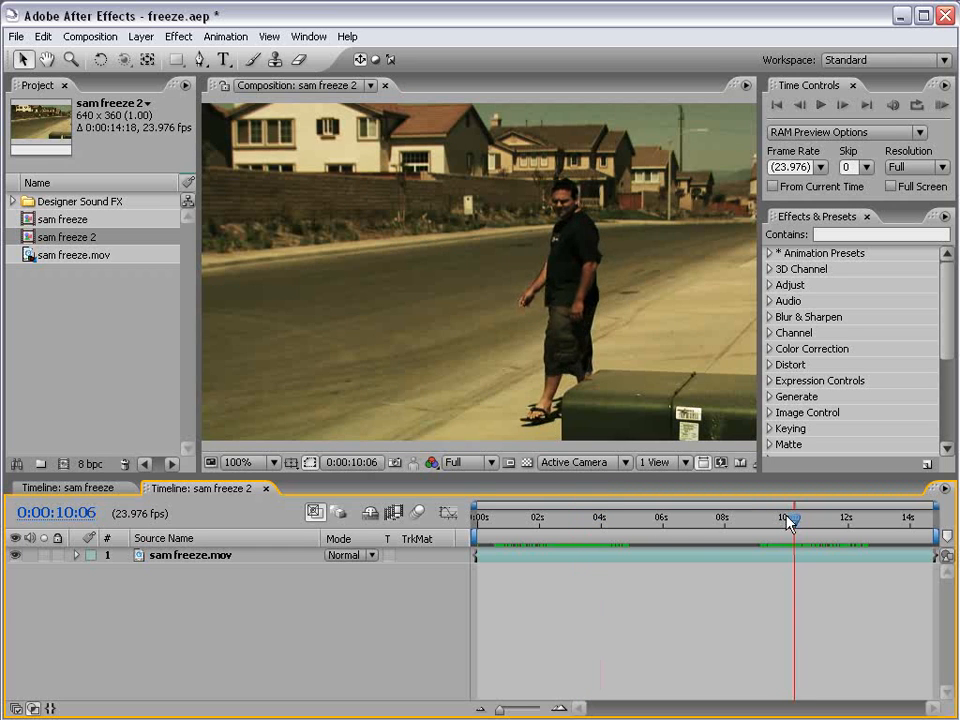
{"action": "left_click", "coordinate": [588, 521]}
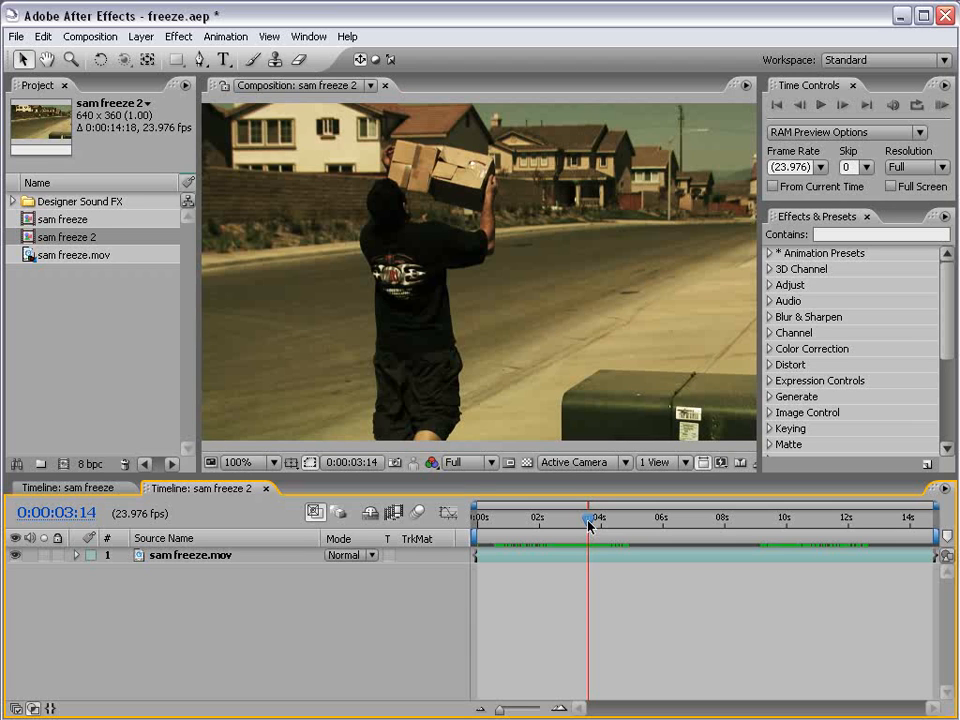
Split the sam freeze.mov layer at 0:00:06:20 and slide the second part earlier so it overlaps the box throw at 0:00:03:18.
{"action": "left_click_drag", "start_coordinate": [588, 524], "coordinate": [687, 526]}
{"action": "left_click", "coordinate": [709, 556]}
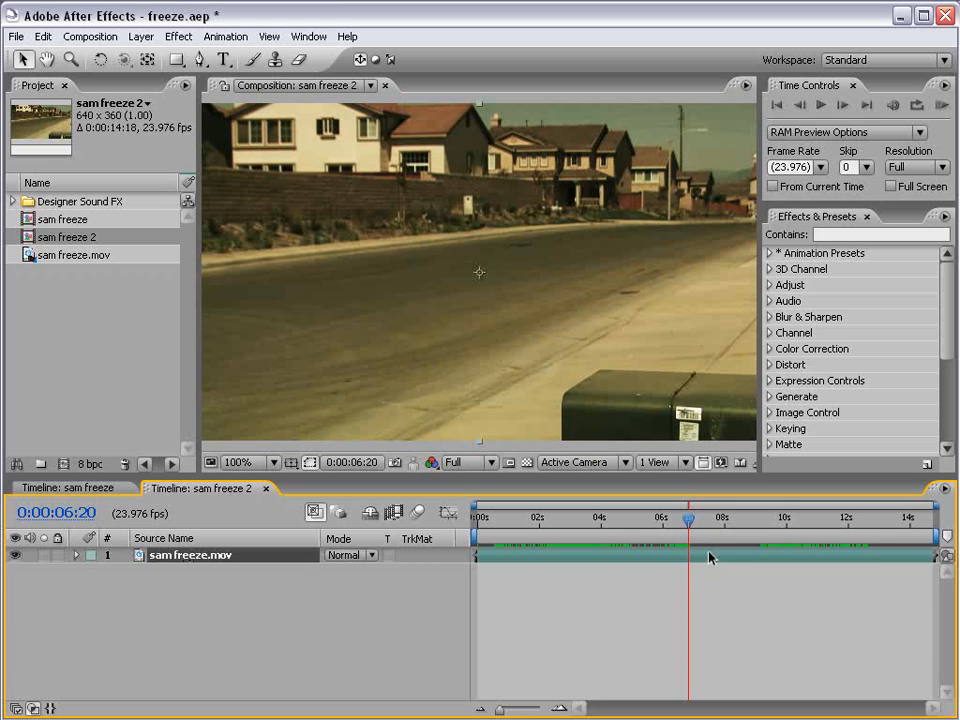
{"action": "key", "text": "ctrl+shift+d"}
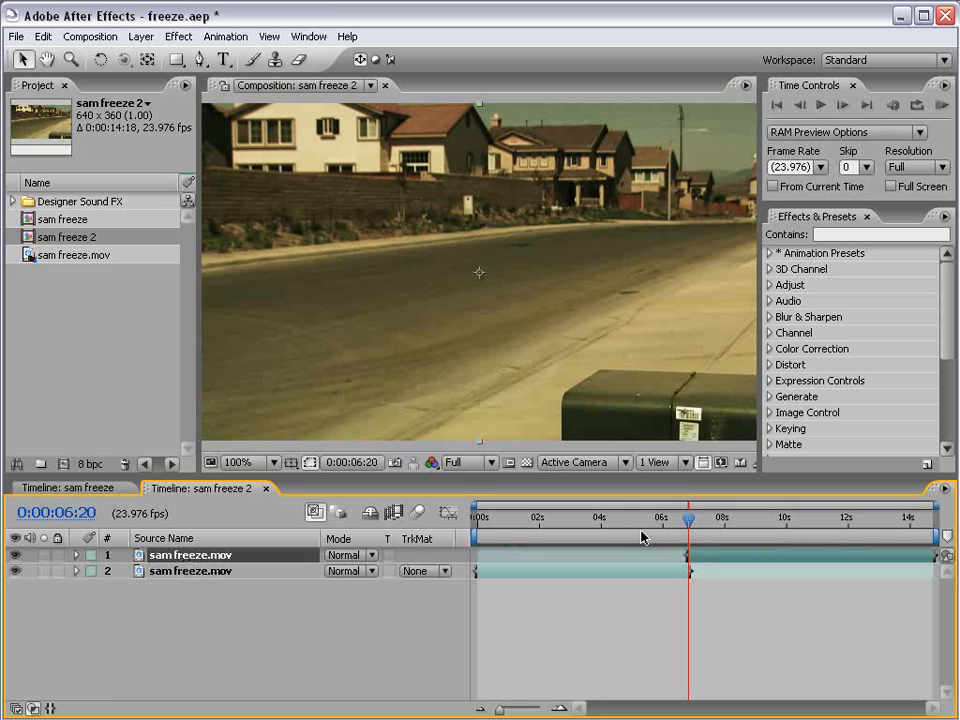
{"action": "left_click_drag", "start_coordinate": [686, 519], "coordinate": [594, 530]}
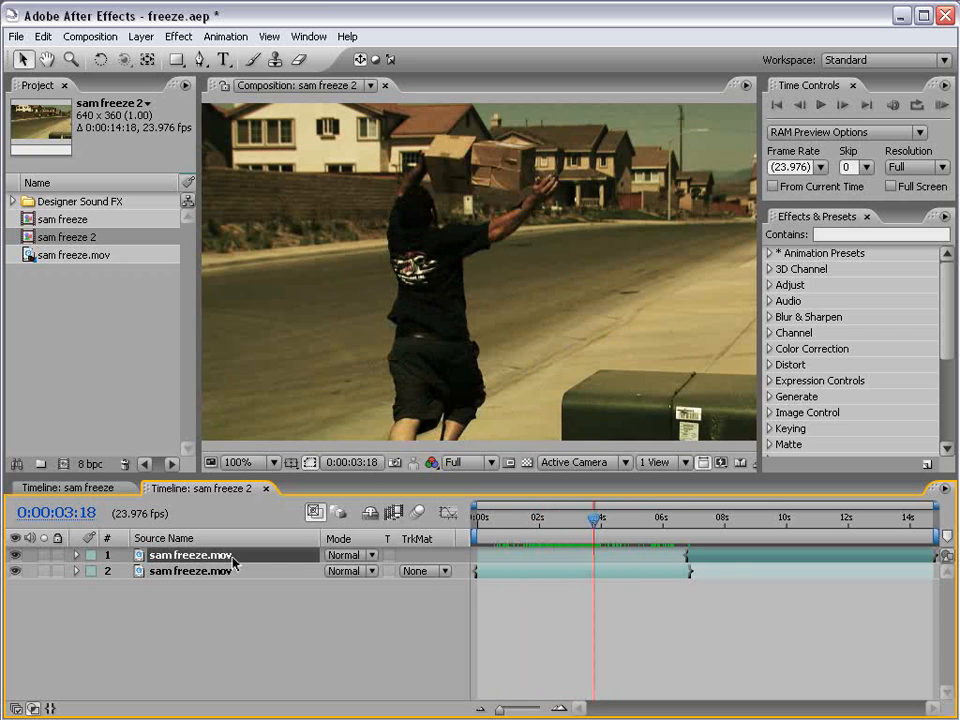
{"action": "left_click_drag", "start_coordinate": [737, 563], "coordinate": [508, 563]}
Set the opacity of the upper sam freeze.mov layer to 50%.
{"action": "key", "text": "t"}
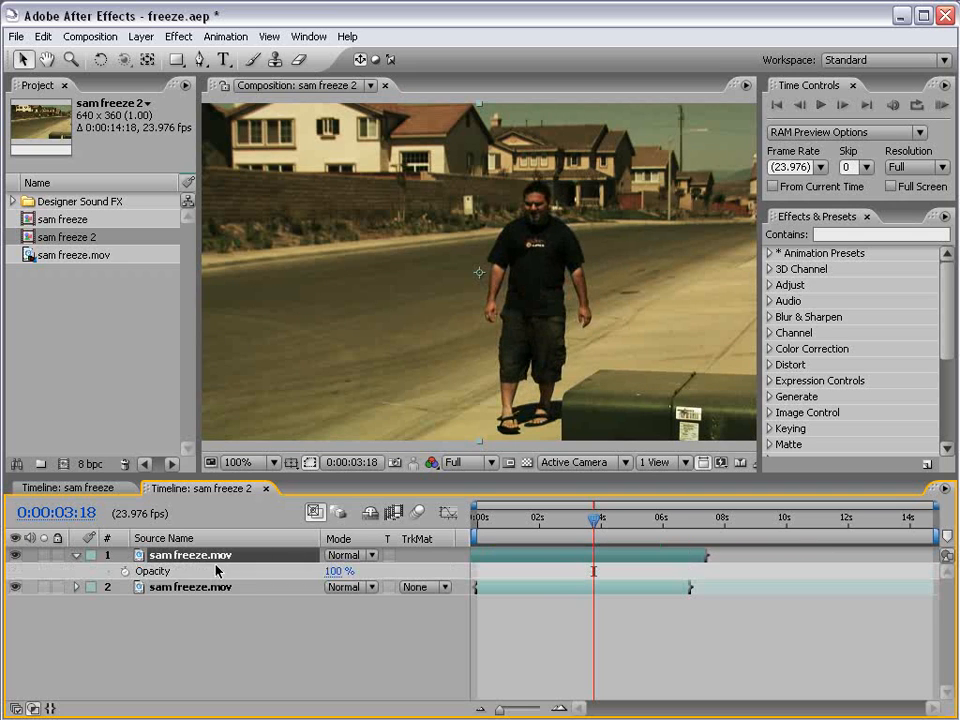
{"action": "left_click", "coordinate": [339, 571]}
{"action": "type", "text": "50"}
{"action": "key", "text": "Return"}
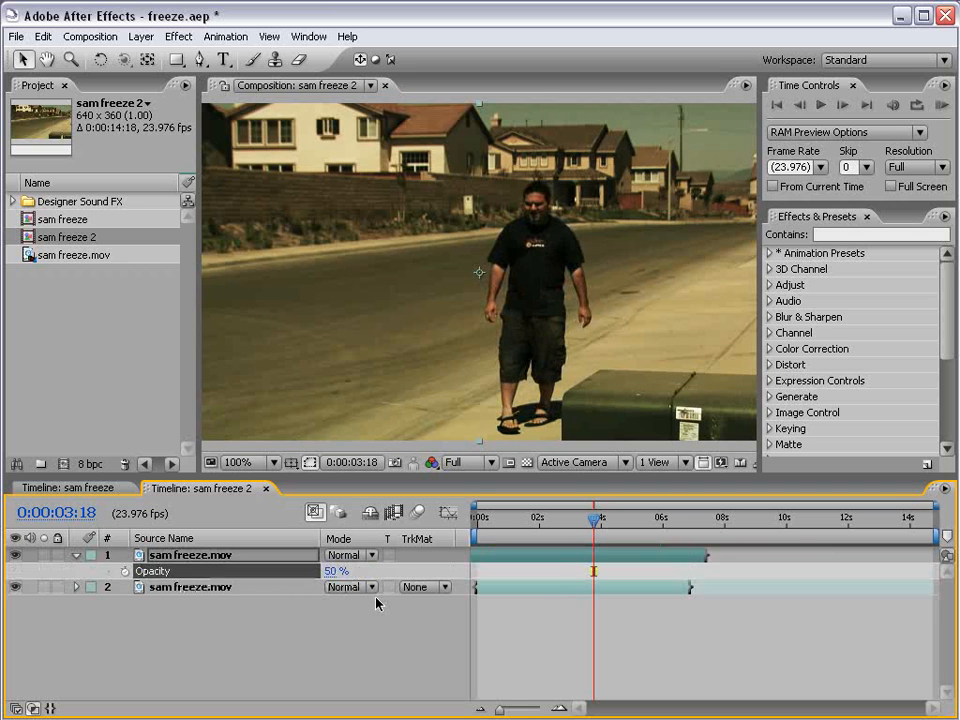
{"action": "left_click", "coordinate": [522, 611]}
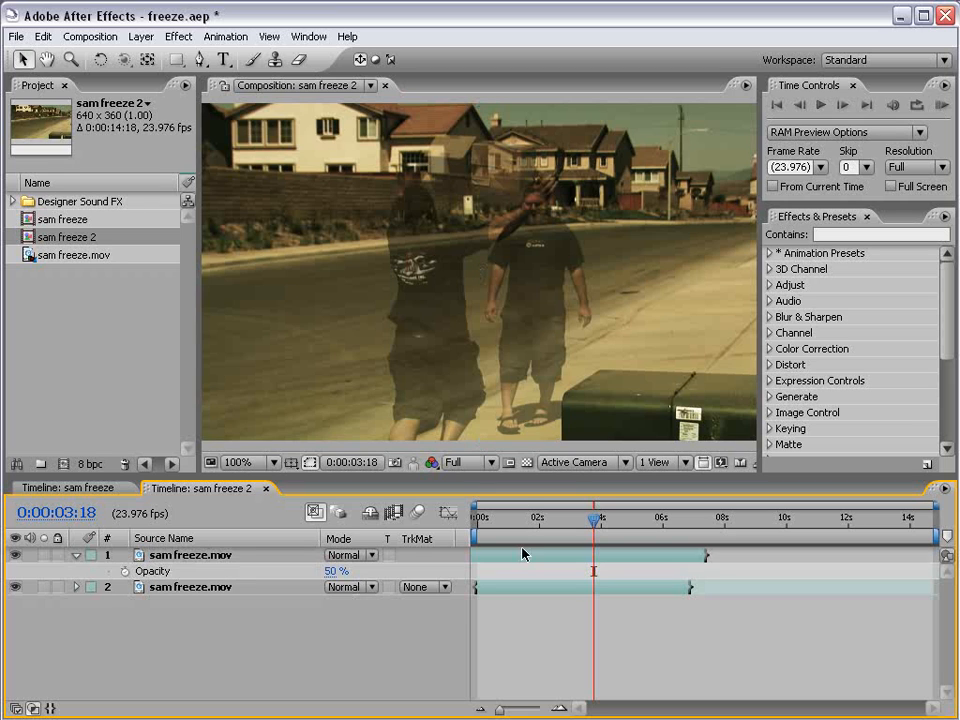
Shift the half-transparent upper layer slightly later and inspect the overlap of both men up close at 0:00:03:23.
{"action": "left_click_drag", "start_coordinate": [516, 555], "coordinate": [534, 553]}
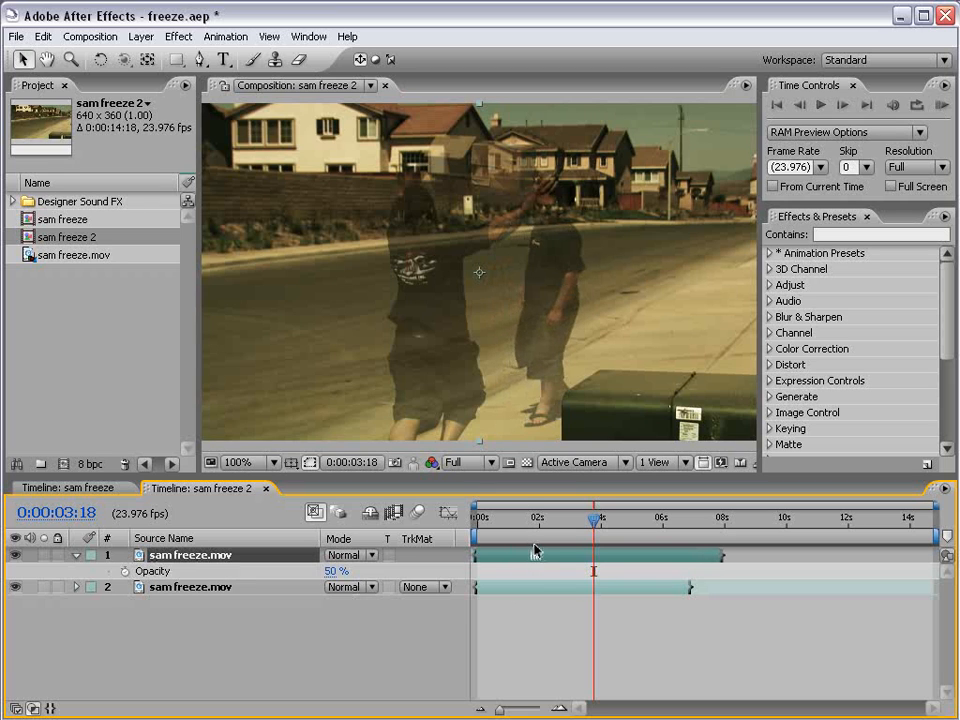
{"action": "left_click_drag", "start_coordinate": [596, 521], "coordinate": [600, 521]}
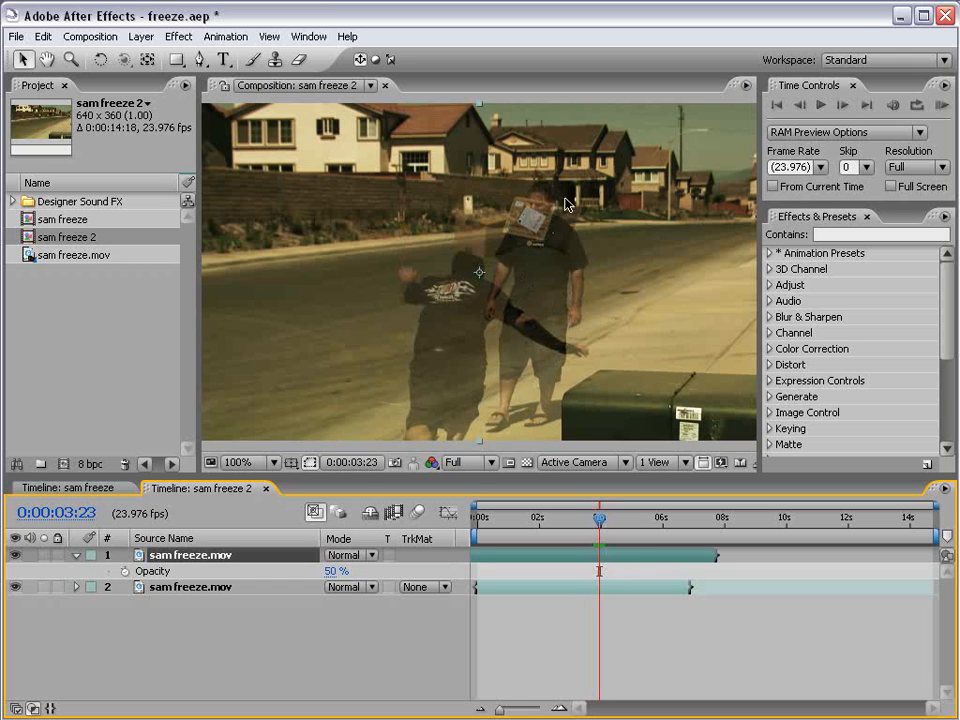
{"action": "key", "text": "period"}
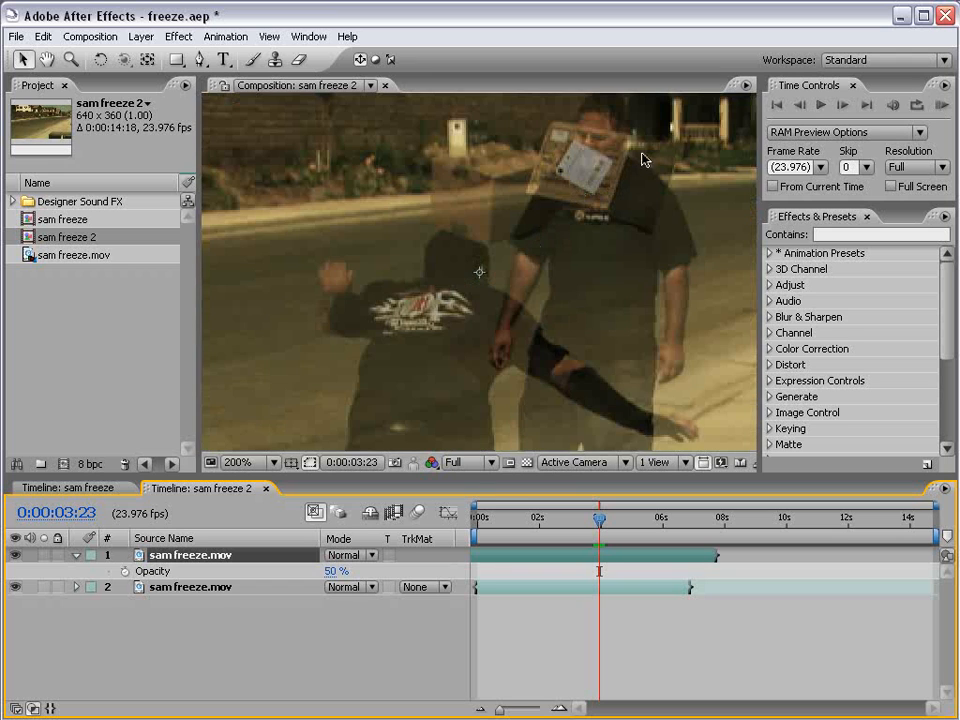
Step through the overlapping frames around 0:00:03:23 and 0:00:04:00 to judge the best moment of the box throw to freeze.
{"action": "key", "text": "comma"}
{"action": "key", "text": "Page_Down"}
{"action": "key", "text": "Page_Down"}
{"action": "key", "text": "Page_Up"}
{"action": "key", "text": "space"}
{"action": "key", "text": "period"}
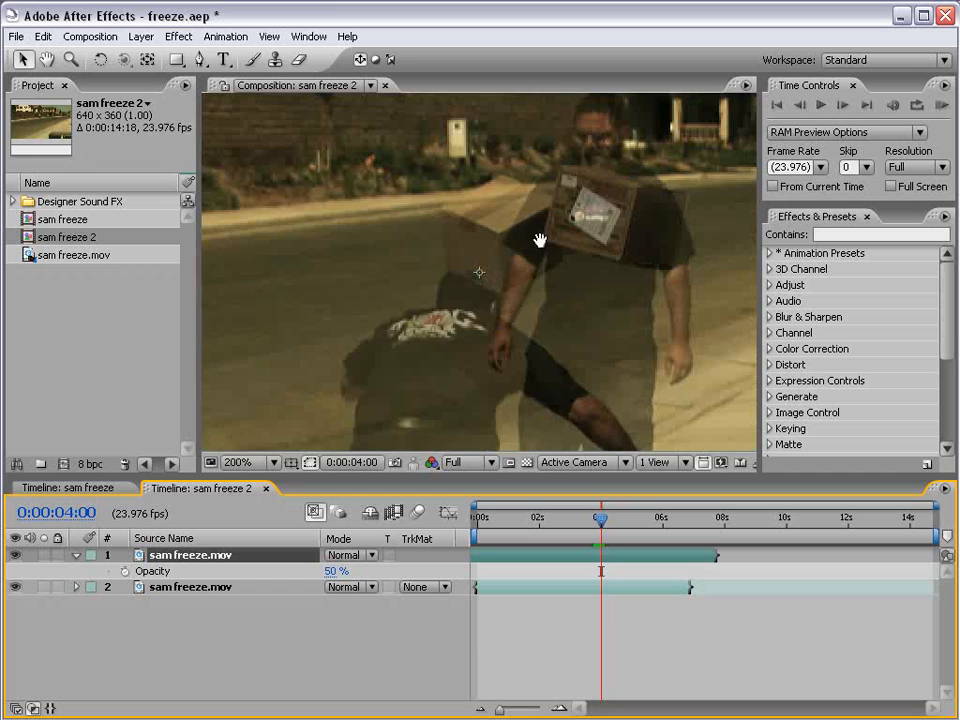
{"action": "left_click_drag", "start_coordinate": [538, 240], "coordinate": [531, 263]}
{"action": "key", "text": "comma"}
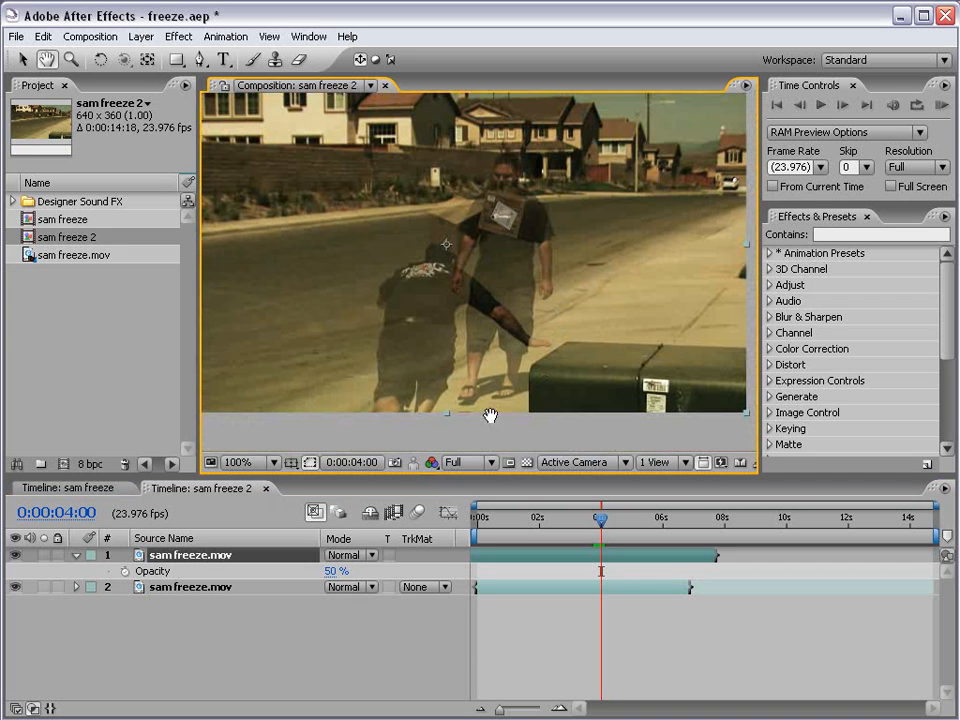
Hide the upper sam freeze.mov layer and enable time remapping on the lower sam freeze.mov layer.
{"action": "left_click", "coordinate": [590, 590]}
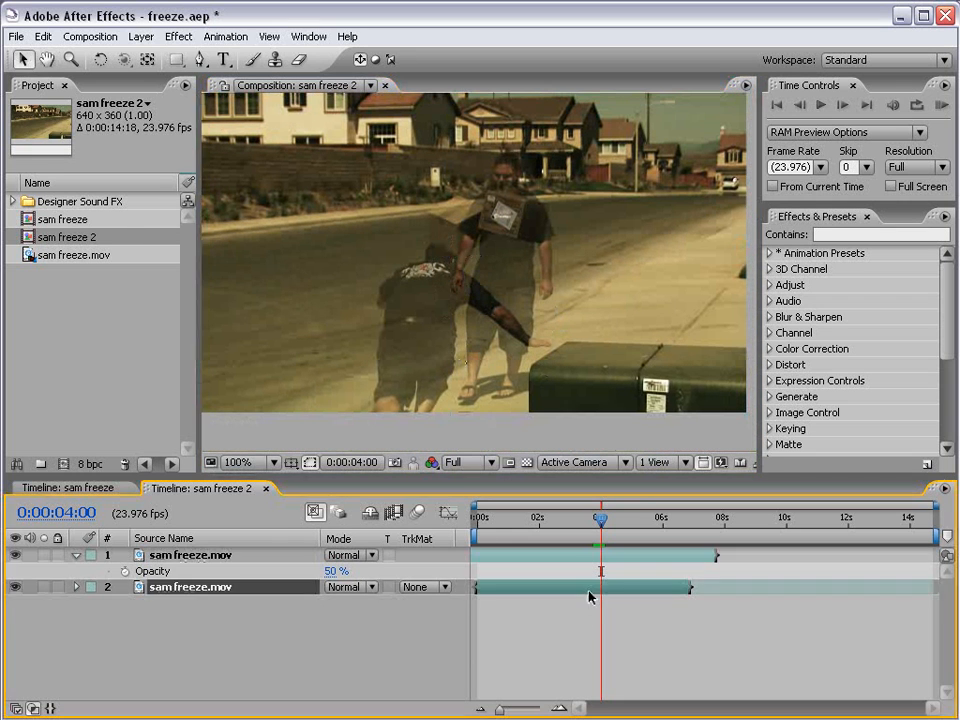
{"action": "left_click", "coordinate": [15, 554]}
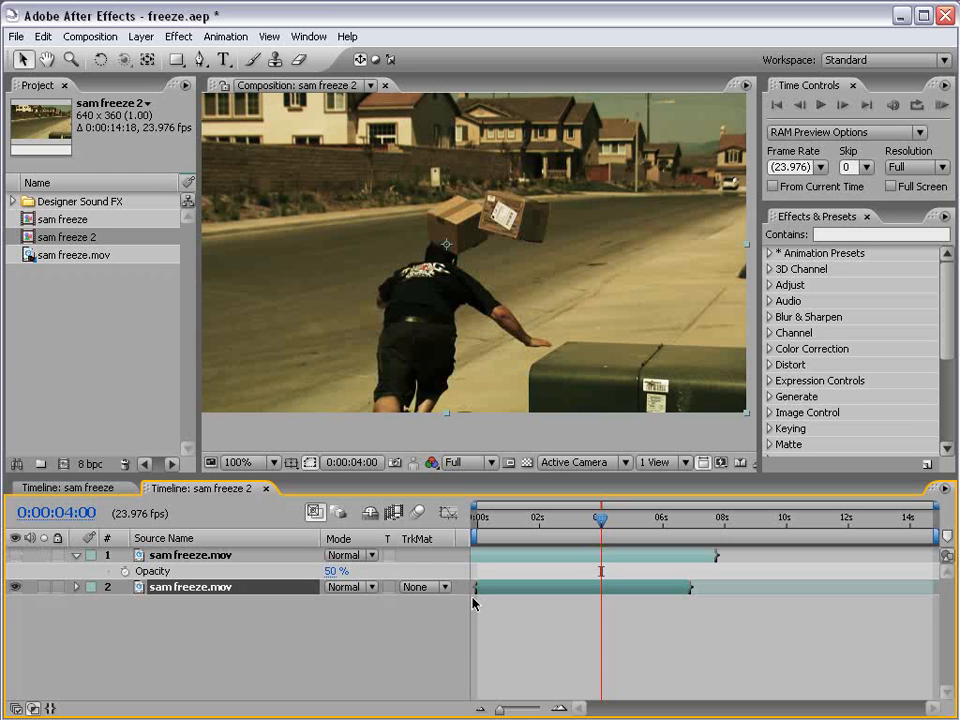
{"action": "right_click", "coordinate": [513, 591]}
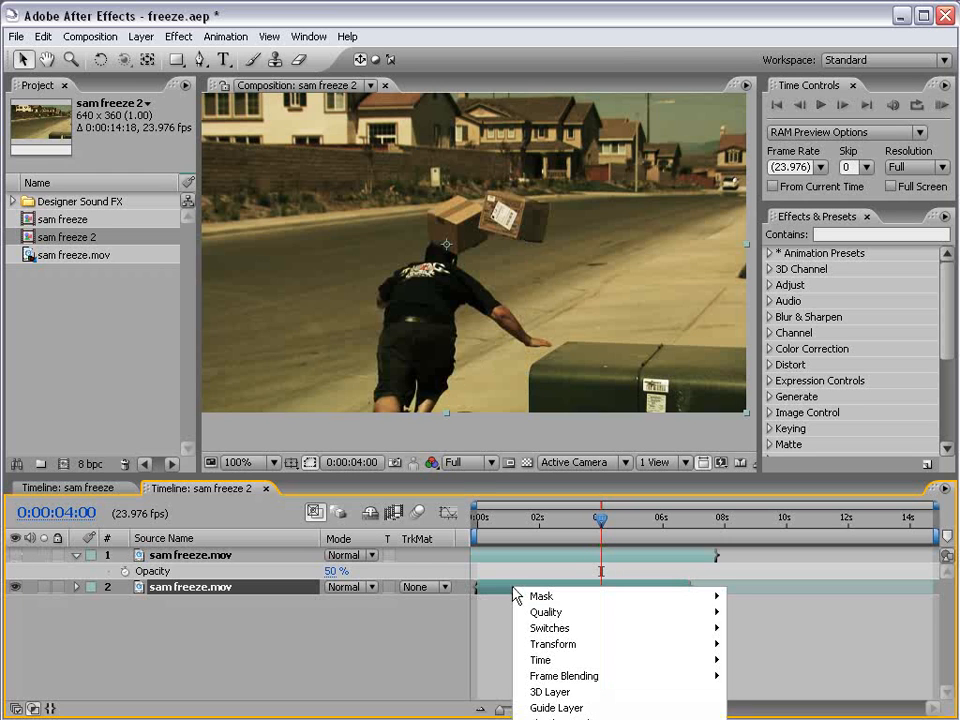
{"action": "left_click", "coordinate": [455, 478]}
{"action": "left_click_drag", "start_coordinate": [455, 478], "coordinate": [418, 326]}
{"action": "right_click", "coordinate": [489, 432]}
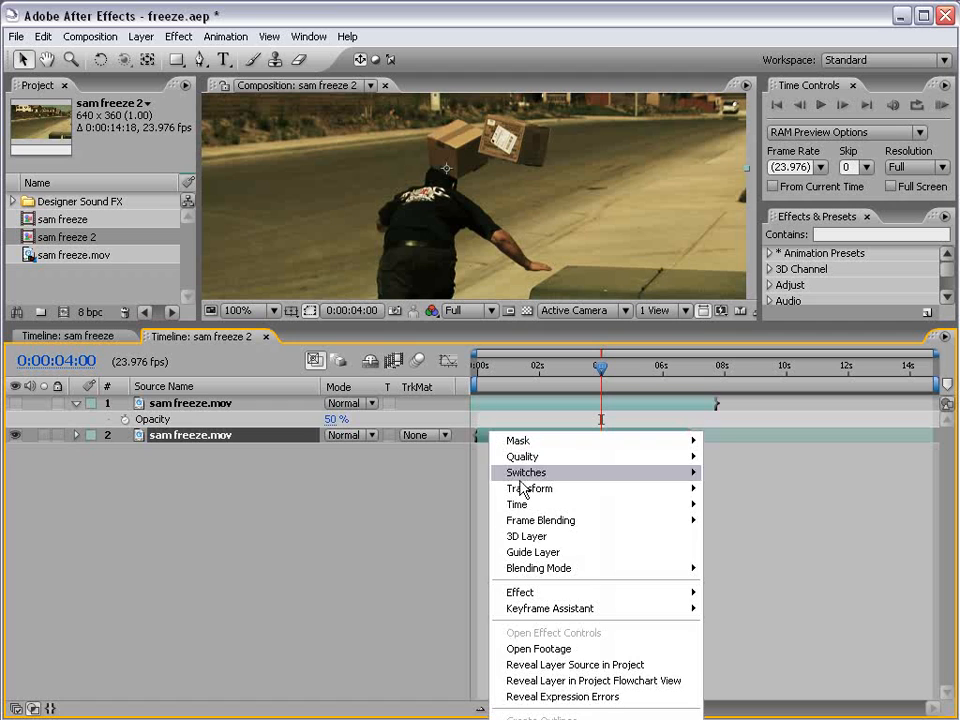
{"action": "mouse_move", "coordinate": [560, 504]}
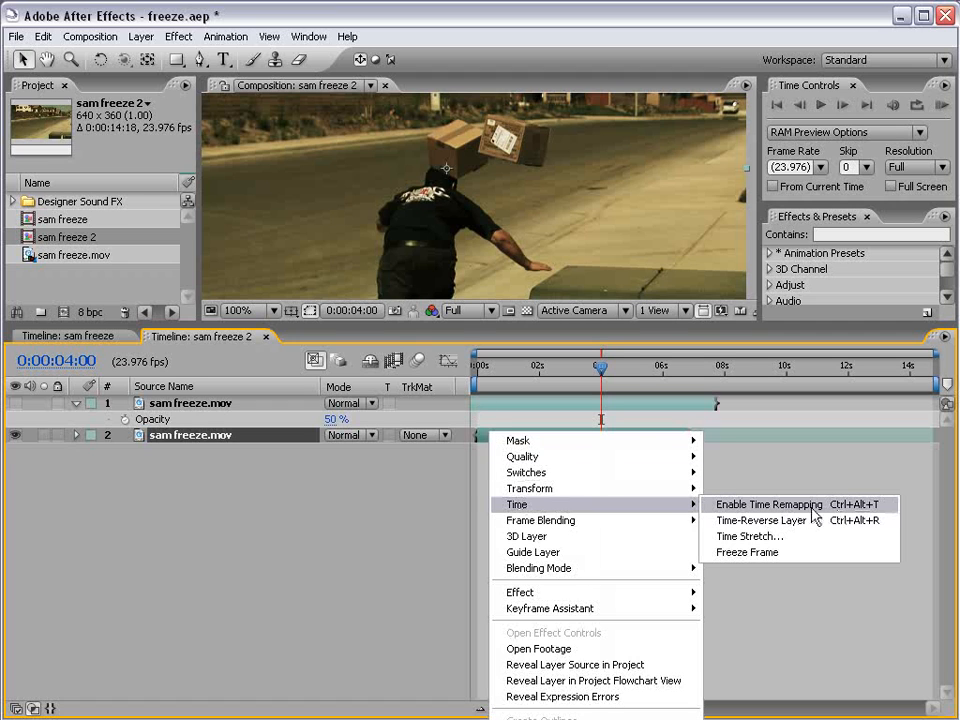
{"action": "left_click", "coordinate": [146, 37]}
{"action": "left_click", "coordinate": [510, 433]}
{"action": "right_click", "coordinate": [568, 402]}
{"action": "left_click", "coordinate": [521, 441]}
{"action": "right_click", "coordinate": [541, 436]}
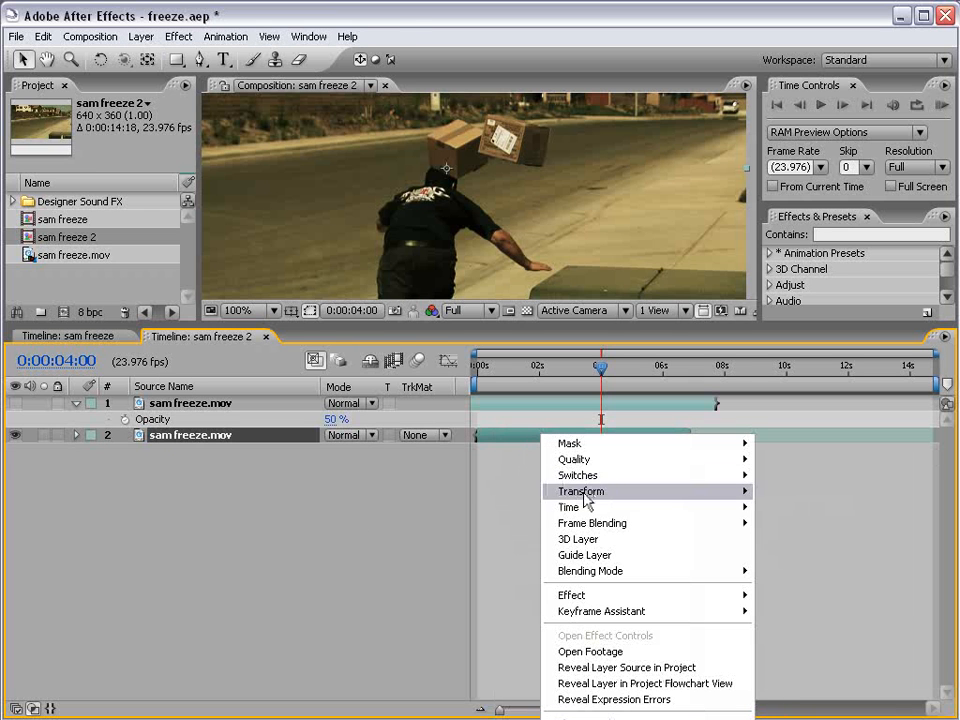
{"action": "mouse_move", "coordinate": [590, 508]}
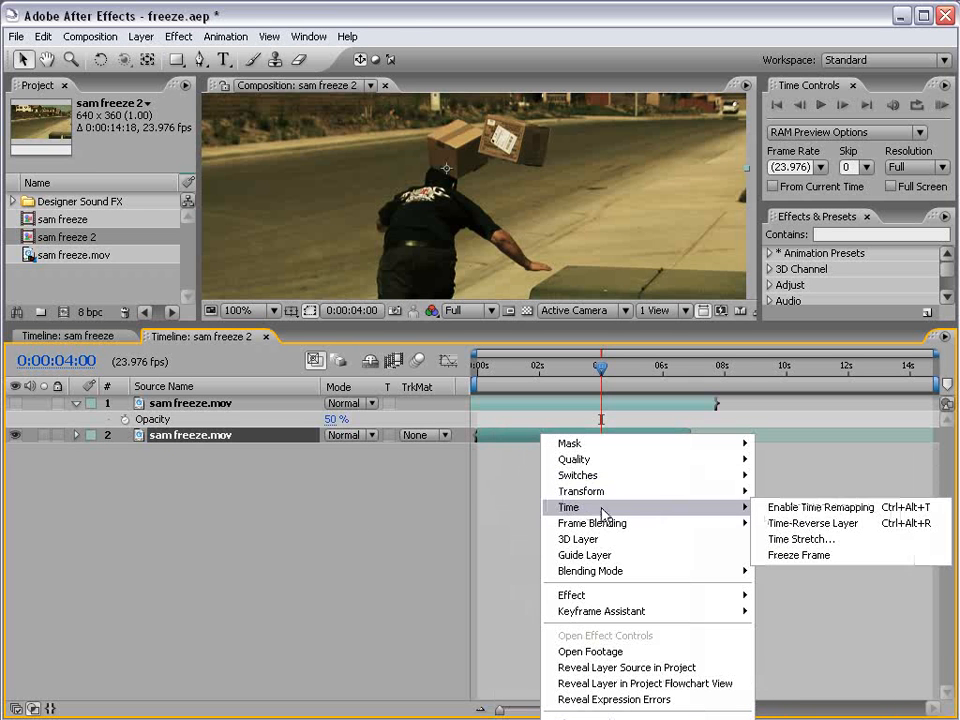
{"action": "left_click", "coordinate": [815, 508]}
{"action": "left_click_drag", "start_coordinate": [422, 326], "coordinate": [422, 446]}
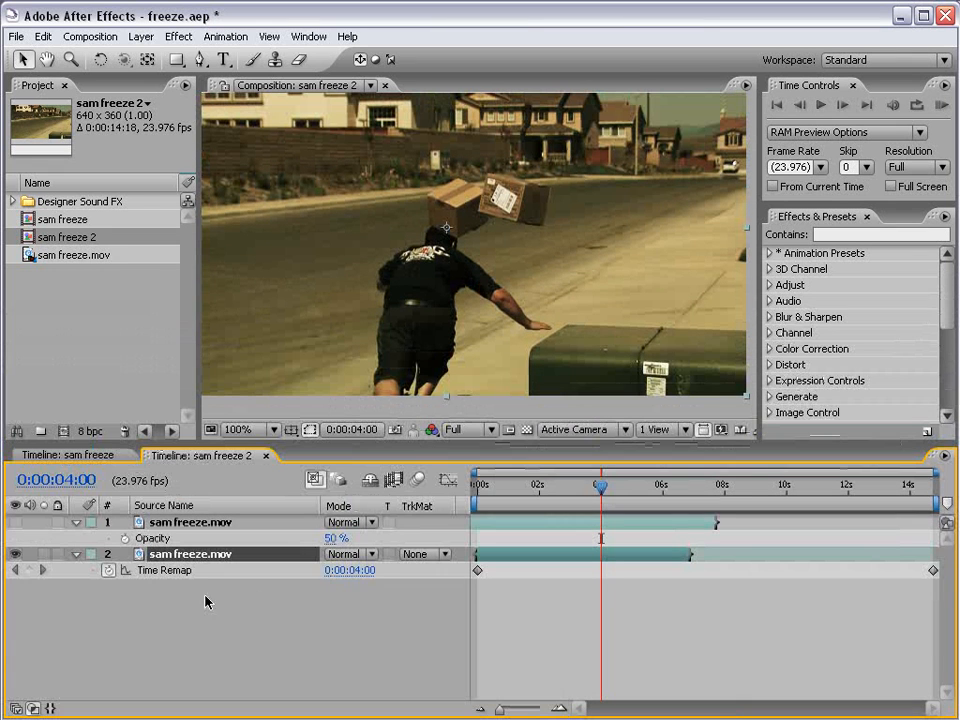
Add Time Remap keyframes to the lower layer at 0:00:04:00 and 0:00:06:19.
{"action": "left_click", "coordinate": [30, 571]}
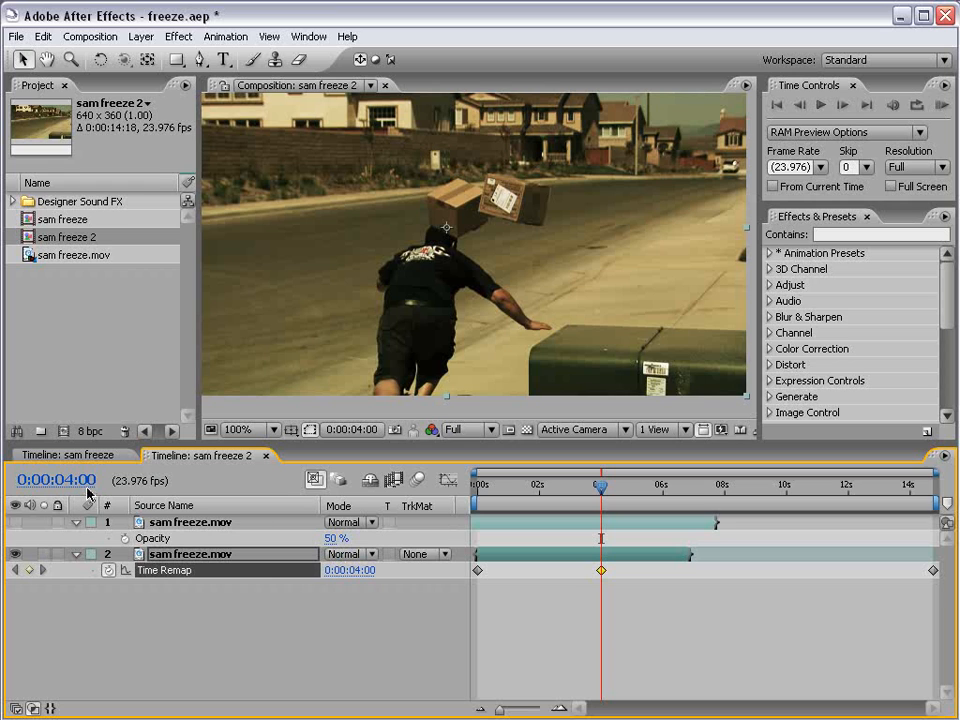
{"action": "left_click_drag", "start_coordinate": [636, 487], "coordinate": [672, 492]}
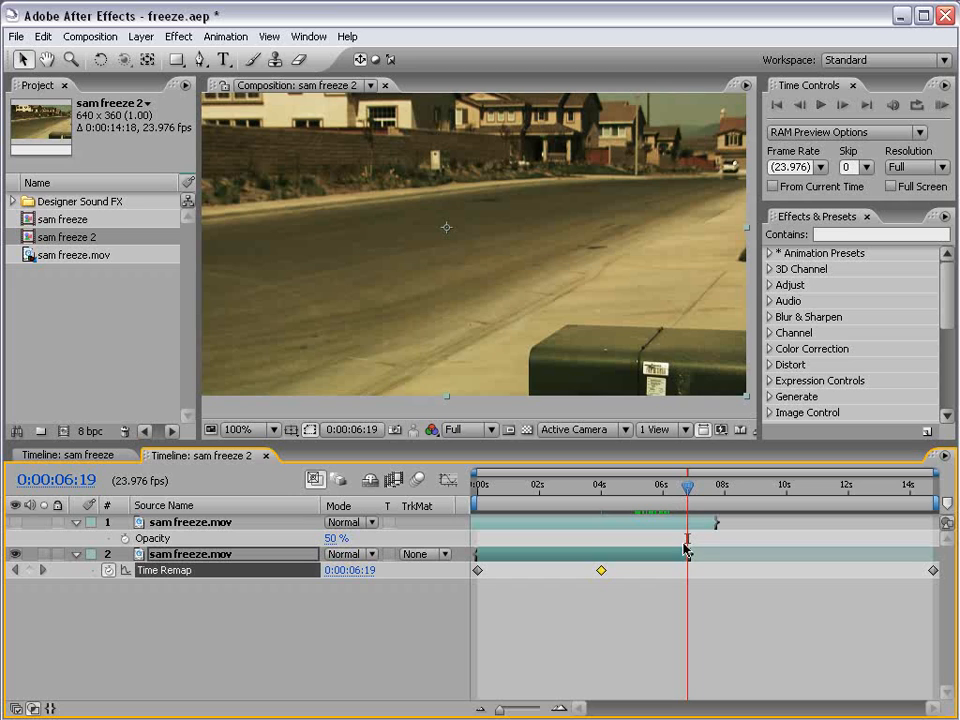
{"action": "left_click", "coordinate": [29, 570]}
{"action": "left_click", "coordinate": [699, 624]}
Add another Time Remap keyframe one frame after the freeze point, at 0:00:04:01.
{"action": "mouse_move", "coordinate": [598, 490]}
{"action": "left_mouse_down"}
{"action": "mouse_move", "coordinate": [681, 488]}
{"action": "mouse_move", "coordinate": [601, 490]}
{"action": "left_mouse_up"}
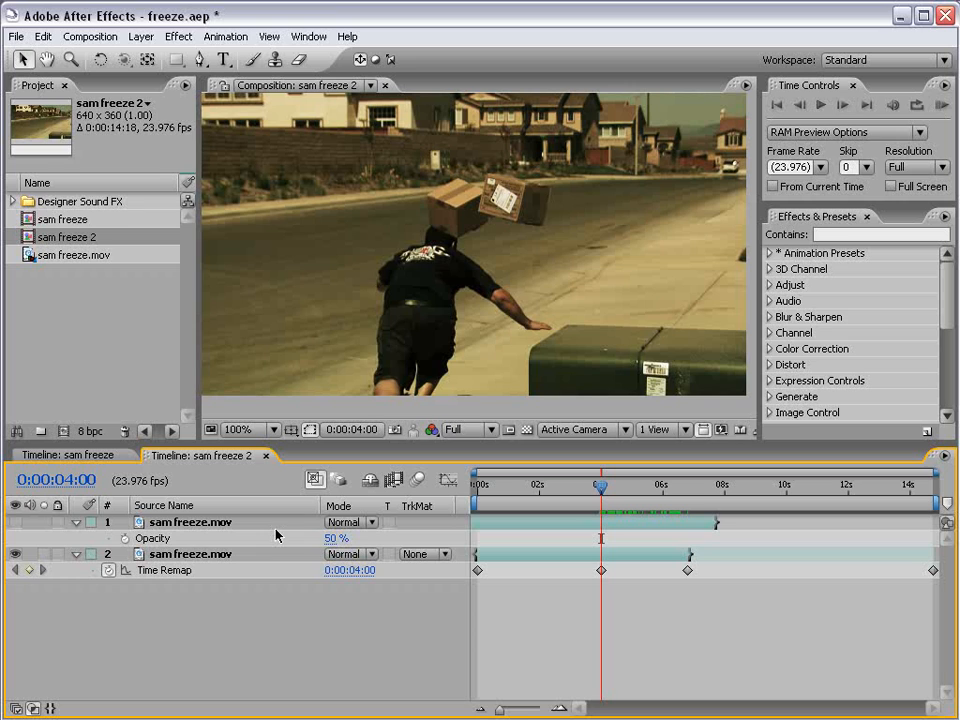
{"action": "key", "text": "Page_Down"}
{"action": "left_click", "coordinate": [31, 572]}
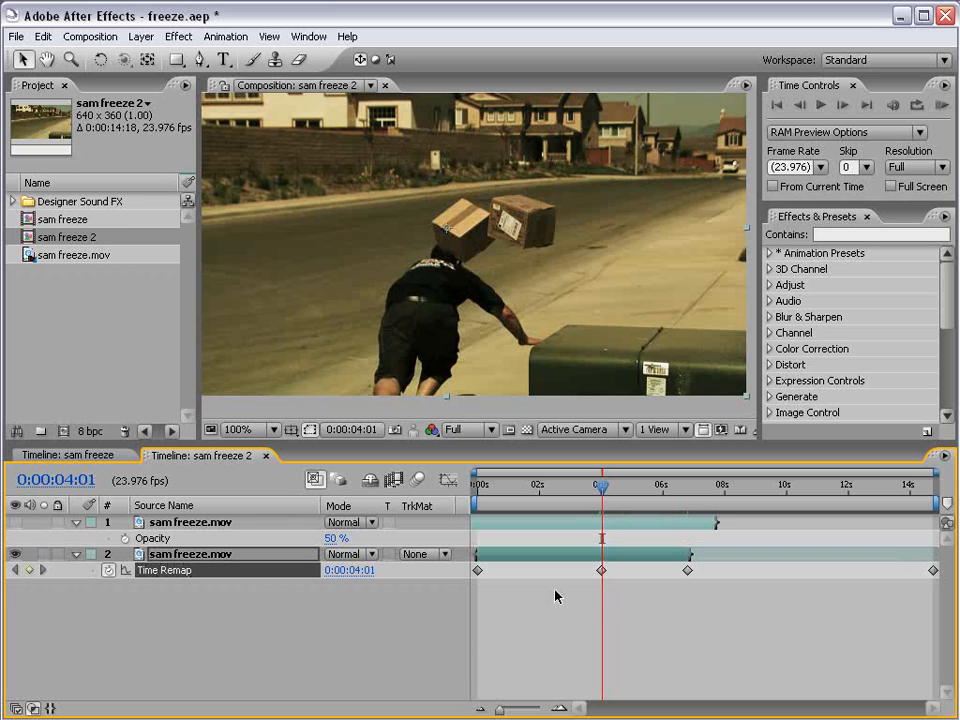
{"action": "key", "text": ";"}
{"action": "left_click_drag", "start_coordinate": [582, 489], "coordinate": [597, 491]}
{"action": "key", "text": "minus"}
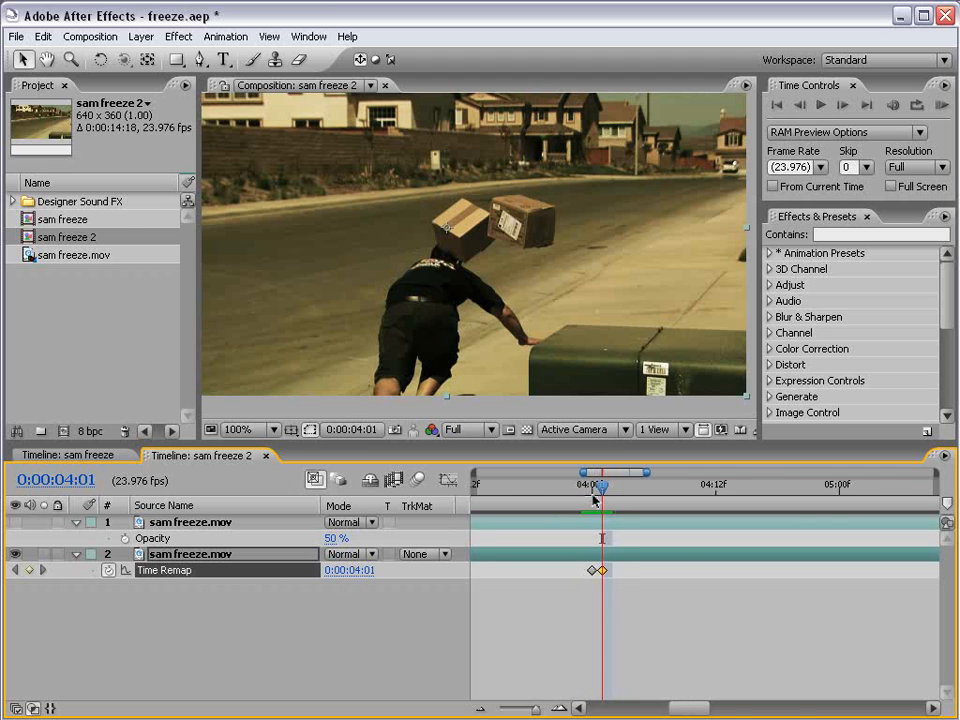
Move the 0:00:04:01 and 0:00:06:19 Time Remap keyframes later together, to about 7 and 10 seconds, stretching the freeze.
{"action": "key", "text": ";"}
{"action": "key", "text": "equal"}
{"action": "left_click_drag", "start_coordinate": [705, 594], "coordinate": [642, 606]}
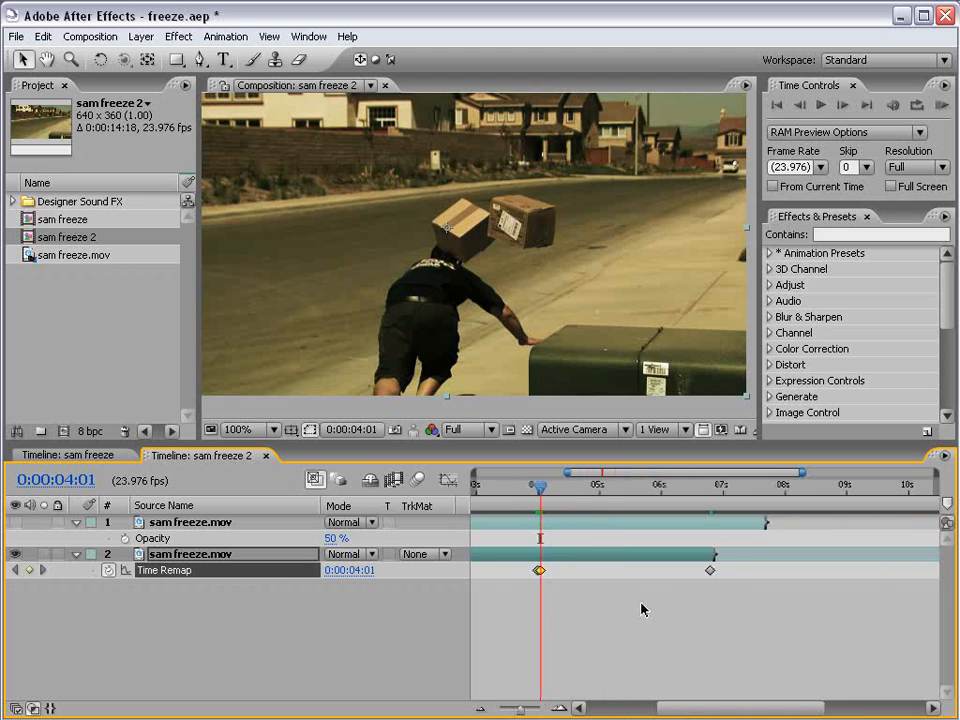
{"action": "key", "text": "equal"}
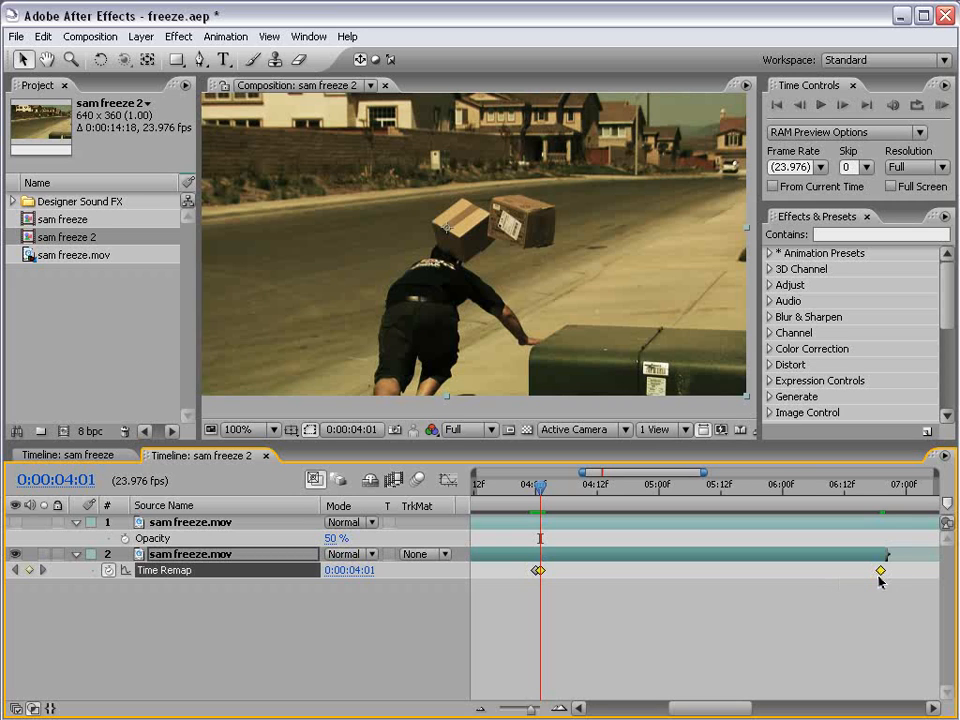
{"action": "key", "text": "minus"}
{"action": "key", "text": "minus"}
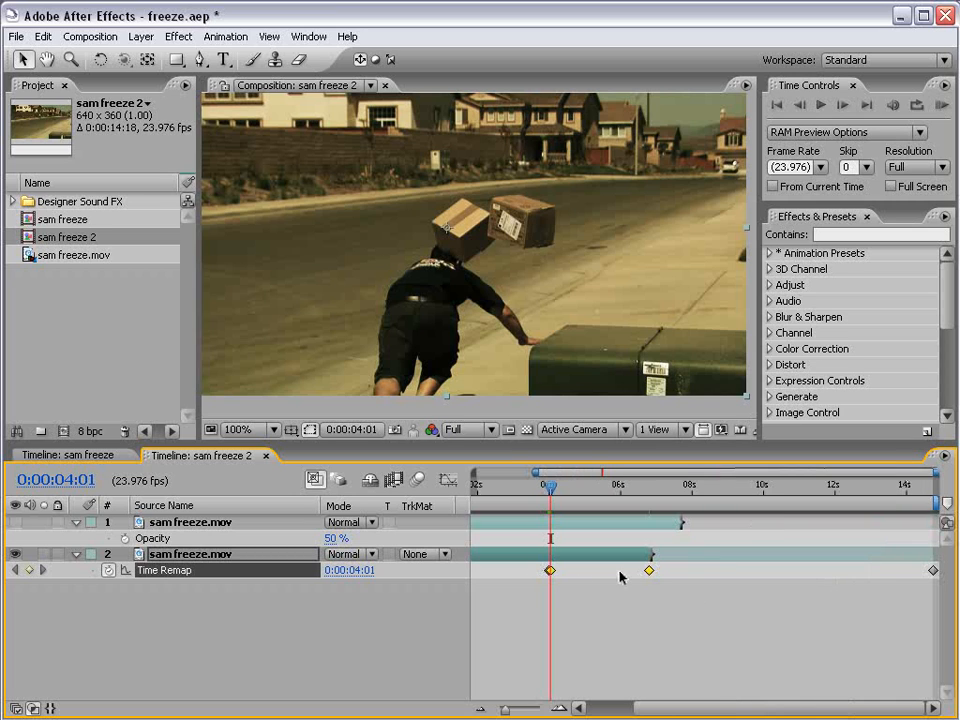
{"action": "left_click_drag", "start_coordinate": [649, 570], "coordinate": [765, 575]}
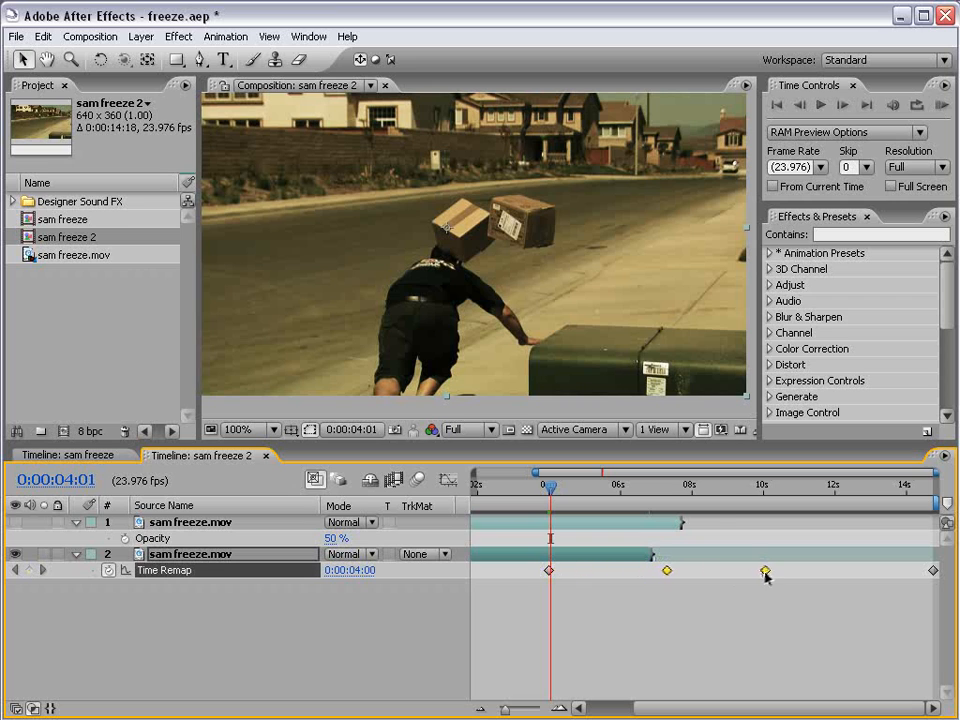
{"action": "left_click", "coordinate": [632, 621]}
{"action": "key", "text": "minus"}
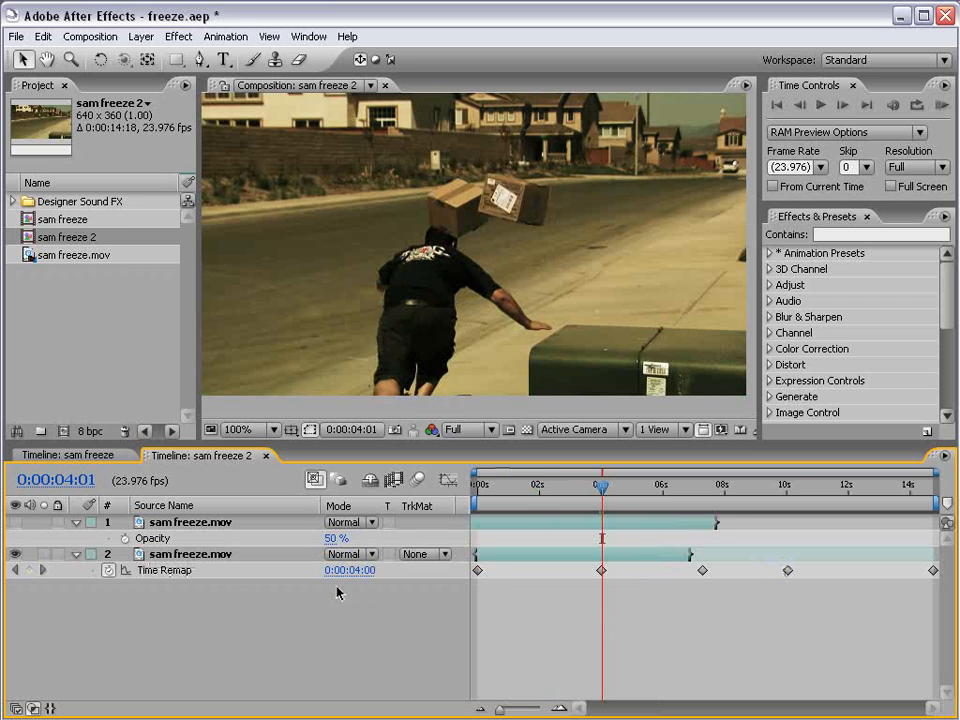
Extend the lower layer's out point to just past the Time Remap keyframe near 10 seconds and review the freeze playback.
{"action": "left_click", "coordinate": [482, 489]}
{"action": "left_click_drag", "start_coordinate": [482, 489], "coordinate": [771, 491]}
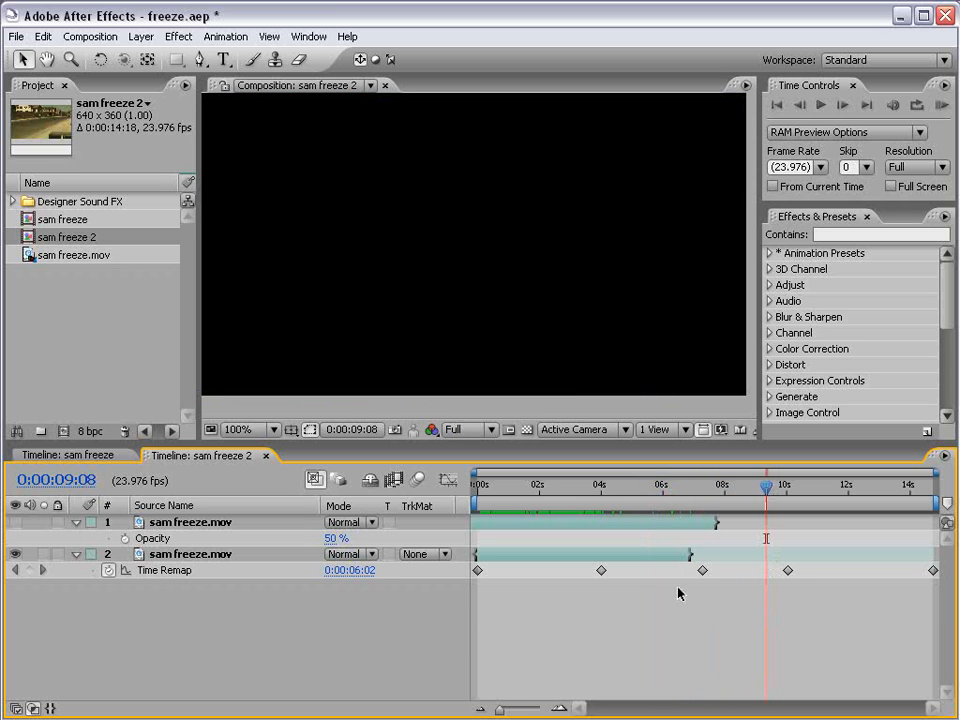
{"action": "left_click", "coordinate": [702, 570]}
{"action": "left_click_drag", "start_coordinate": [741, 570], "coordinate": [813, 587]}
{"action": "mouse_move", "coordinate": [714, 487]}
{"action": "left_mouse_down"}
{"action": "mouse_move", "coordinate": [768, 492]}
{"action": "mouse_move", "coordinate": [713, 511]}
{"action": "left_mouse_up"}
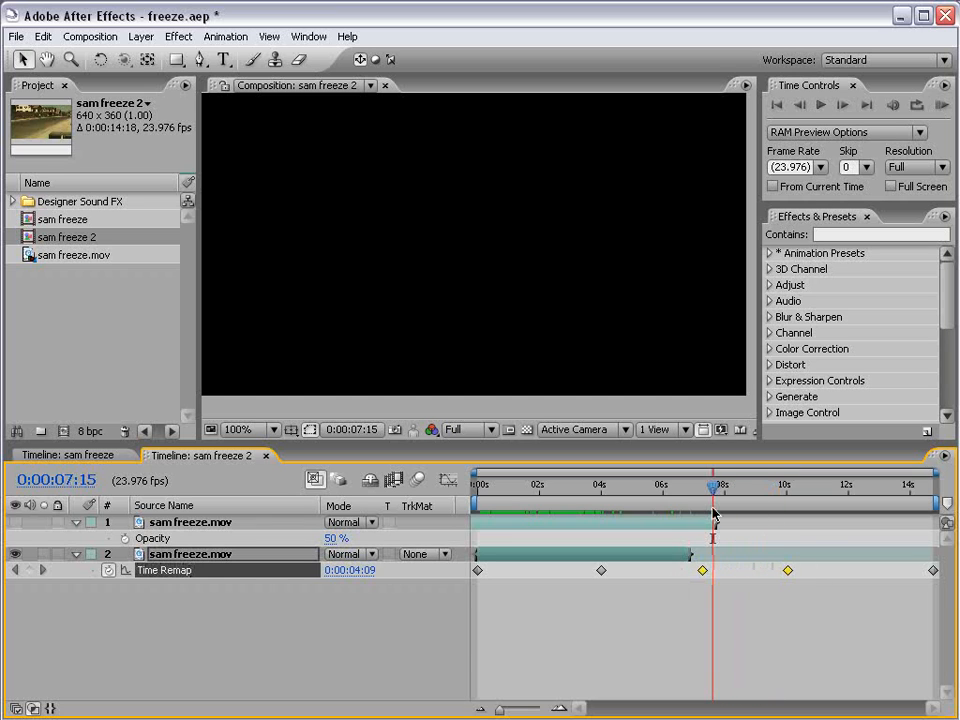
{"action": "left_click", "coordinate": [688, 555]}
{"action": "left_click_drag", "start_coordinate": [690, 555], "coordinate": [797, 555]}
{"action": "left_click_drag", "start_coordinate": [738, 507], "coordinate": [776, 497]}
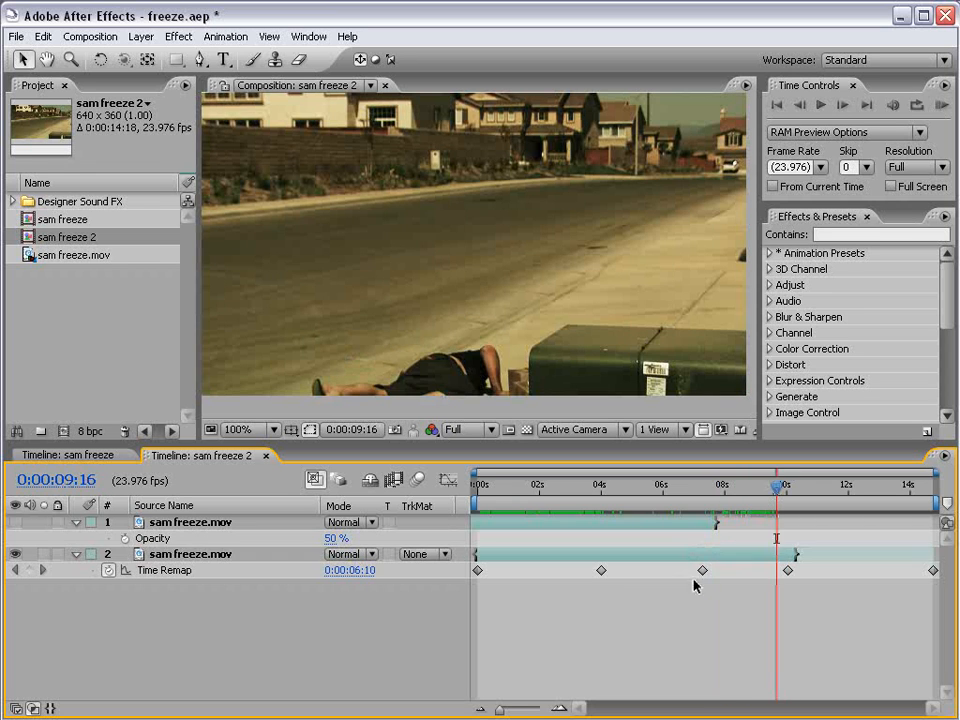
{"action": "left_click_drag", "start_coordinate": [537, 497], "coordinate": [628, 498]}
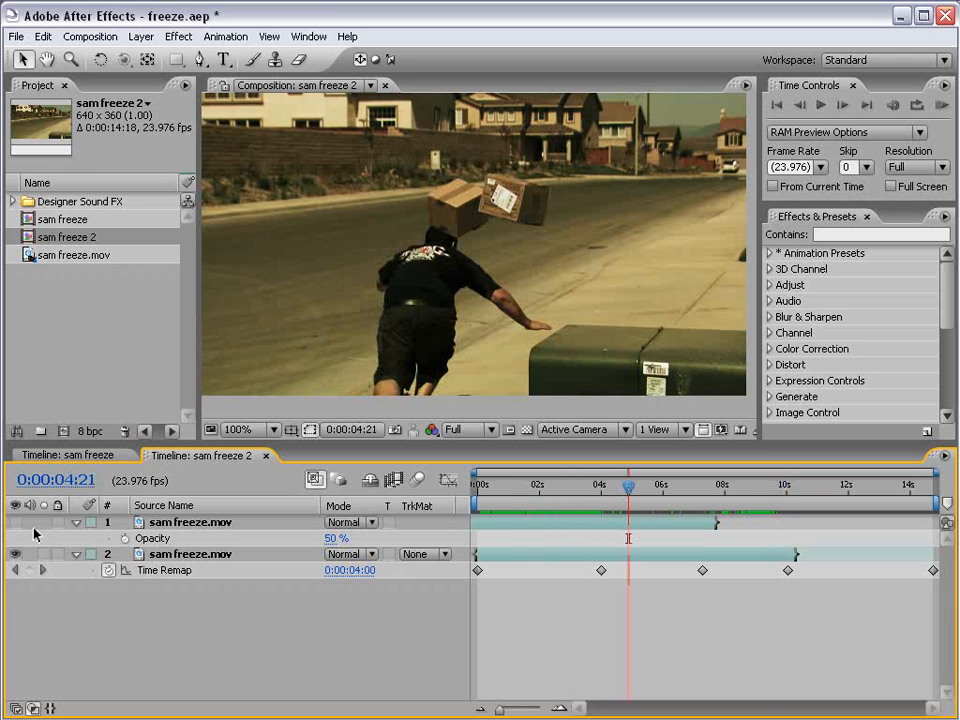
Make the upper layer visible again, rename it 2nd Sam, and rename the lower layer BG.
{"action": "left_click", "coordinate": [181, 521]}
{"action": "key", "text": "Return"}
{"action": "type", "text": "2nd"}
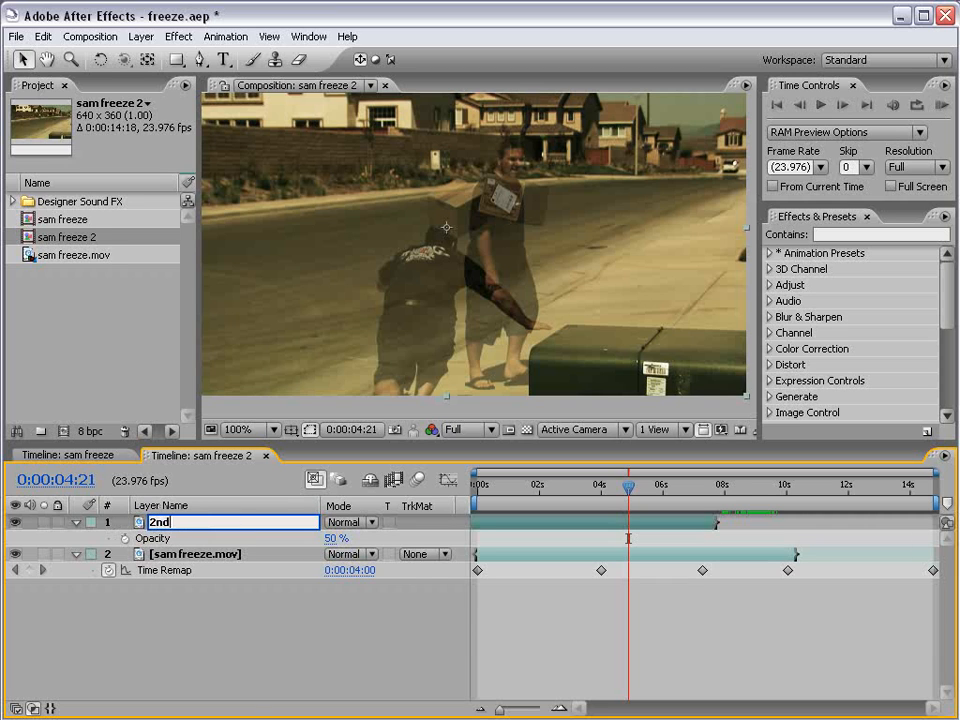
{"action": "key", "text": "Return"}
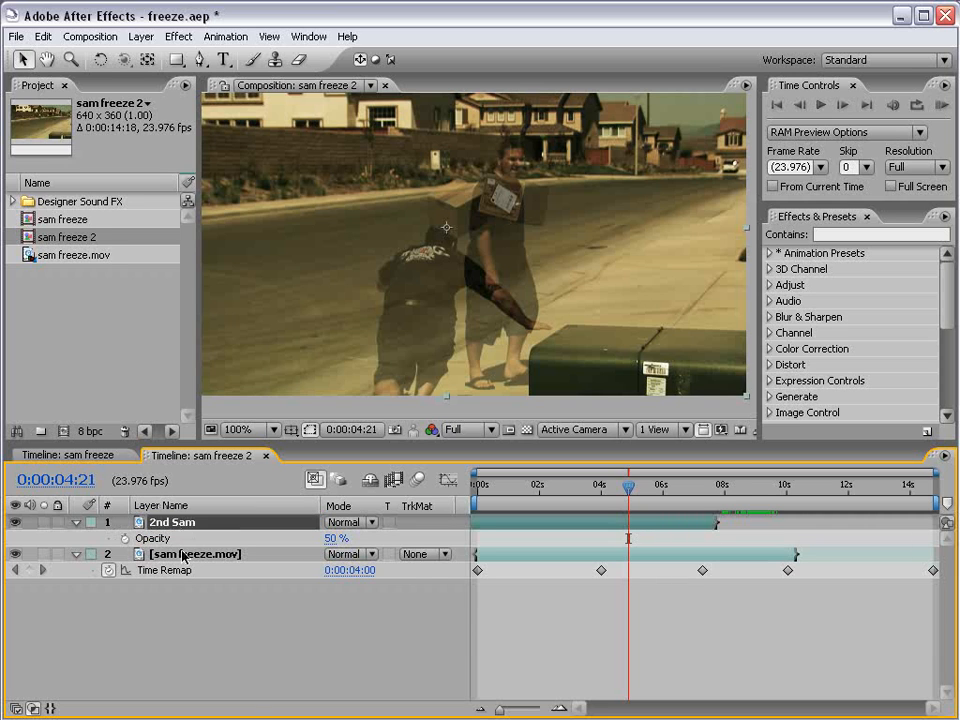
{"action": "left_click", "coordinate": [183, 554]}
{"action": "key", "text": "Return"}
{"action": "type", "text": "BG"}
{"action": "key", "text": "Return"}
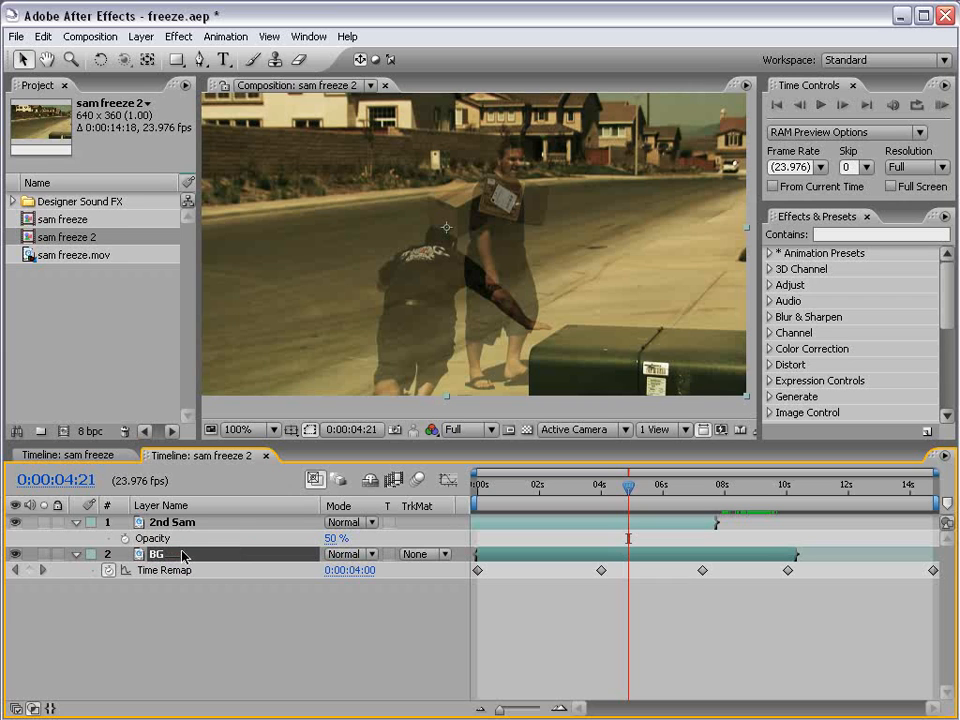
Slide the 2nd Sam layer later so it starts at about 1.5 seconds, and check his walk against the frozen throw.
{"action": "left_click_drag", "start_coordinate": [622, 487], "coordinate": [595, 491]}
{"action": "left_click_drag", "start_coordinate": [534, 523], "coordinate": [590, 521]}
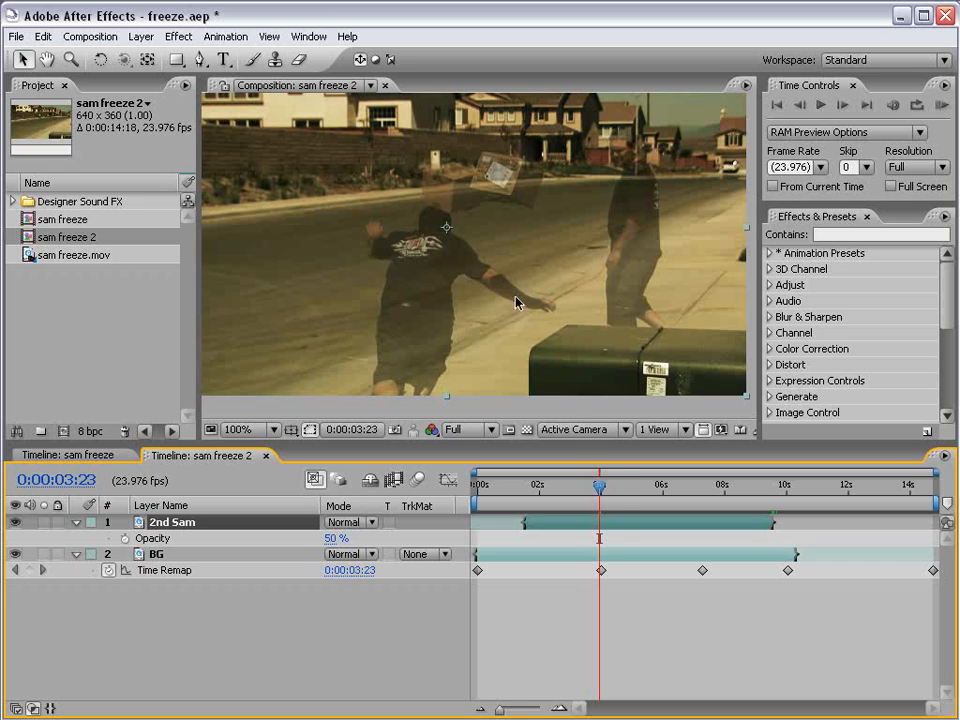
{"action": "left_click_drag", "start_coordinate": [600, 491], "coordinate": [602, 491]}
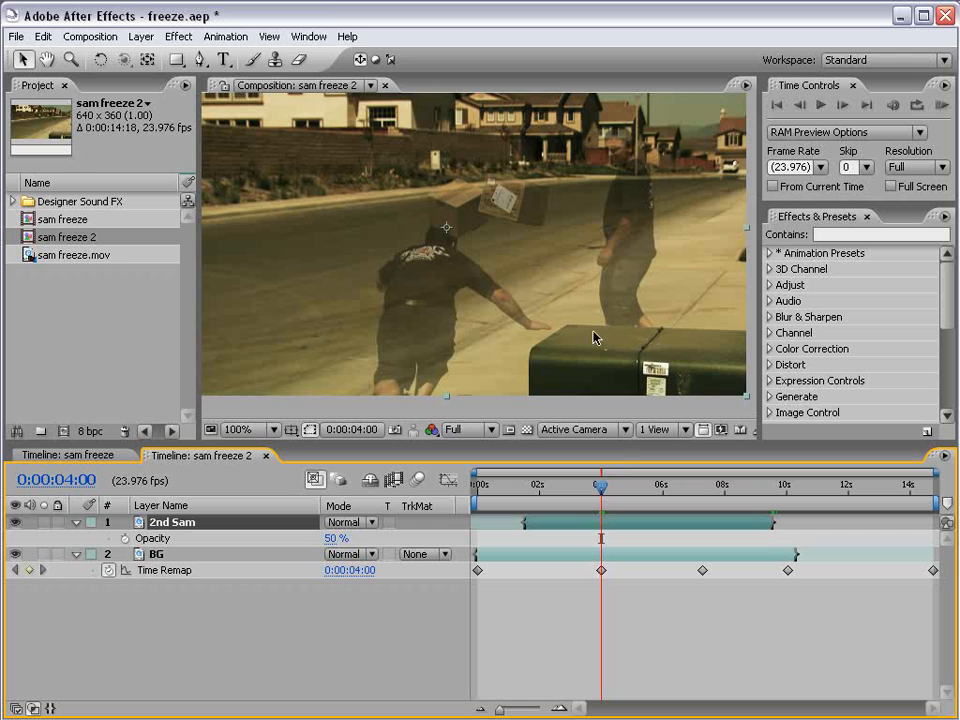
{"action": "mouse_move", "coordinate": [596, 487]}
{"action": "left_mouse_down"}
{"action": "mouse_move", "coordinate": [614, 497]}
{"action": "mouse_move", "coordinate": [573, 490]}
{"action": "mouse_move", "coordinate": [606, 497]}
{"action": "left_mouse_up"}
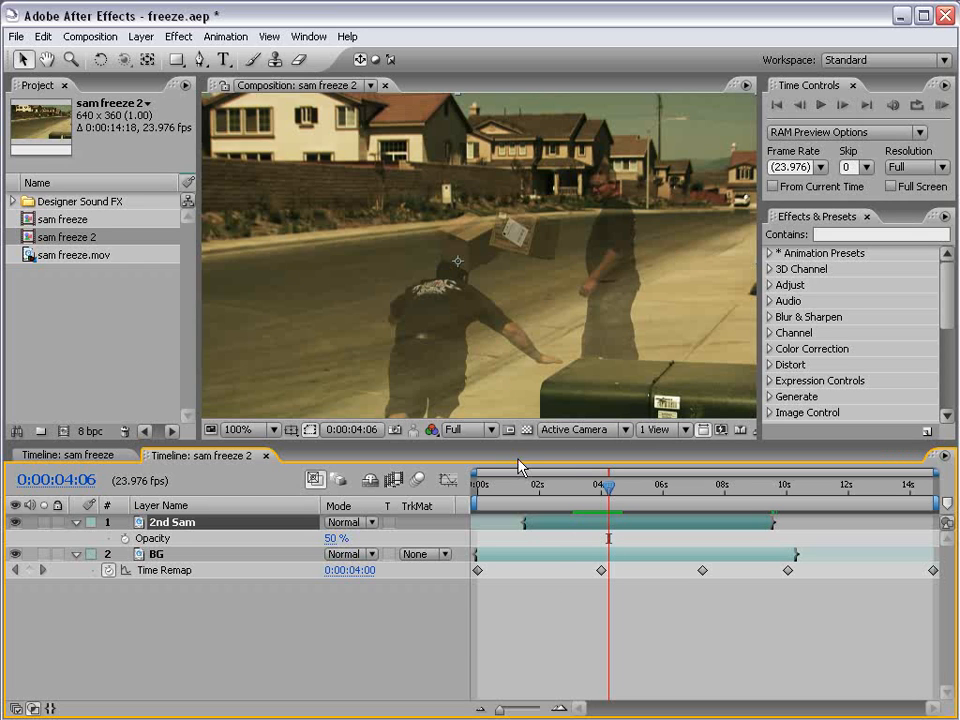
{"action": "left_click_drag", "start_coordinate": [608, 488], "coordinate": [699, 517]}
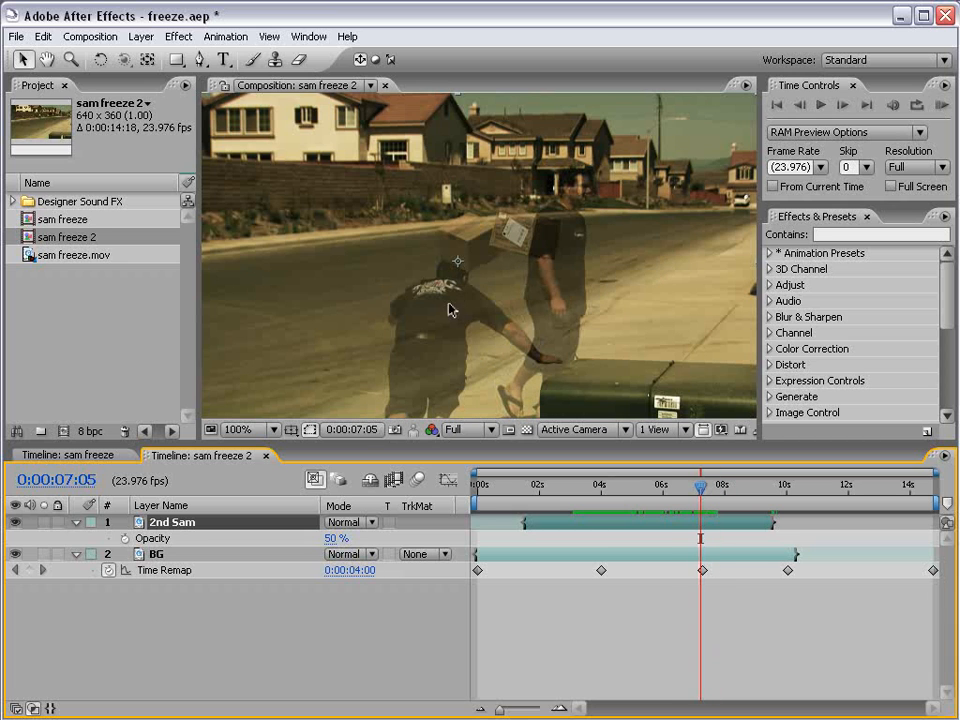
Shift the two Time Remap keyframes ending the BG freeze later so motion resumes at about 0:00:08:00, and review the timing.
{"action": "mouse_move", "coordinate": [701, 488]}
{"action": "left_mouse_down"}
{"action": "mouse_move", "coordinate": [724, 492]}
{"action": "mouse_move", "coordinate": [708, 497]}
{"action": "left_mouse_up"}
{"action": "left_click_drag", "start_coordinate": [667, 573], "coordinate": [795, 578]}
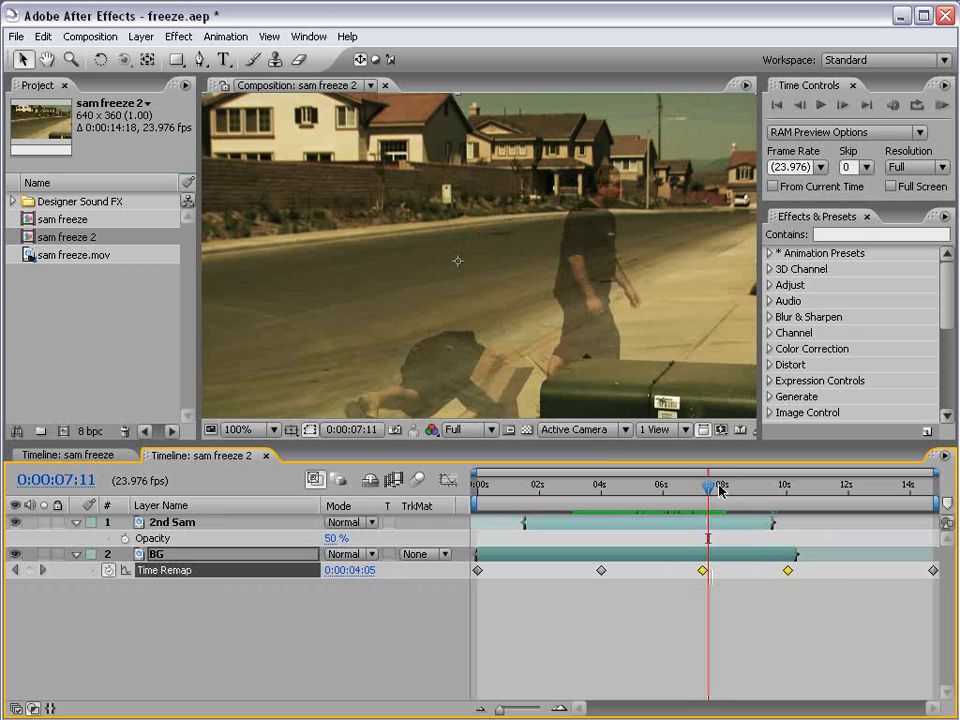
{"action": "left_click_drag", "start_coordinate": [714, 487], "coordinate": [724, 489]}
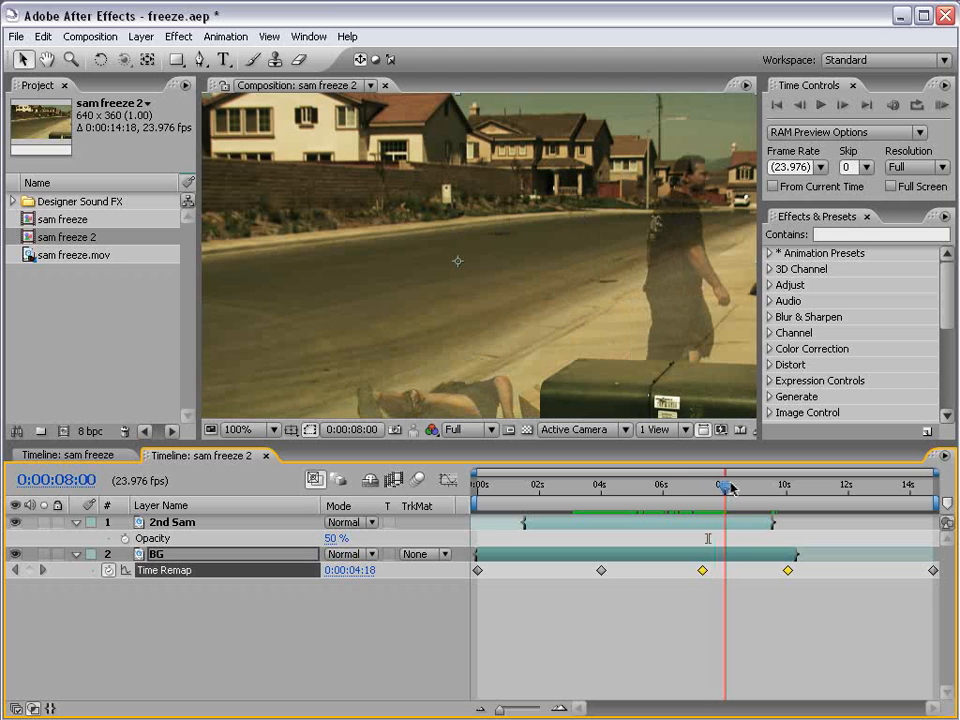
{"action": "left_click_drag", "start_coordinate": [681, 574], "coordinate": [797, 585]}
{"action": "left_click_drag", "start_coordinate": [703, 572], "coordinate": [727, 574]}
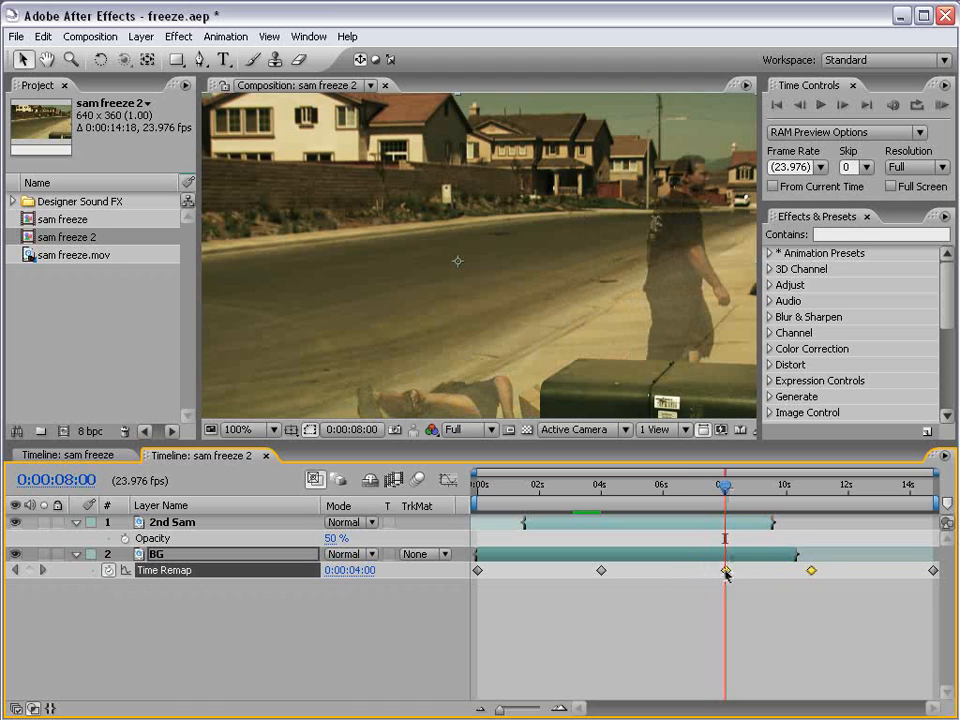
{"action": "left_click_drag", "start_coordinate": [540, 489], "coordinate": [770, 490]}
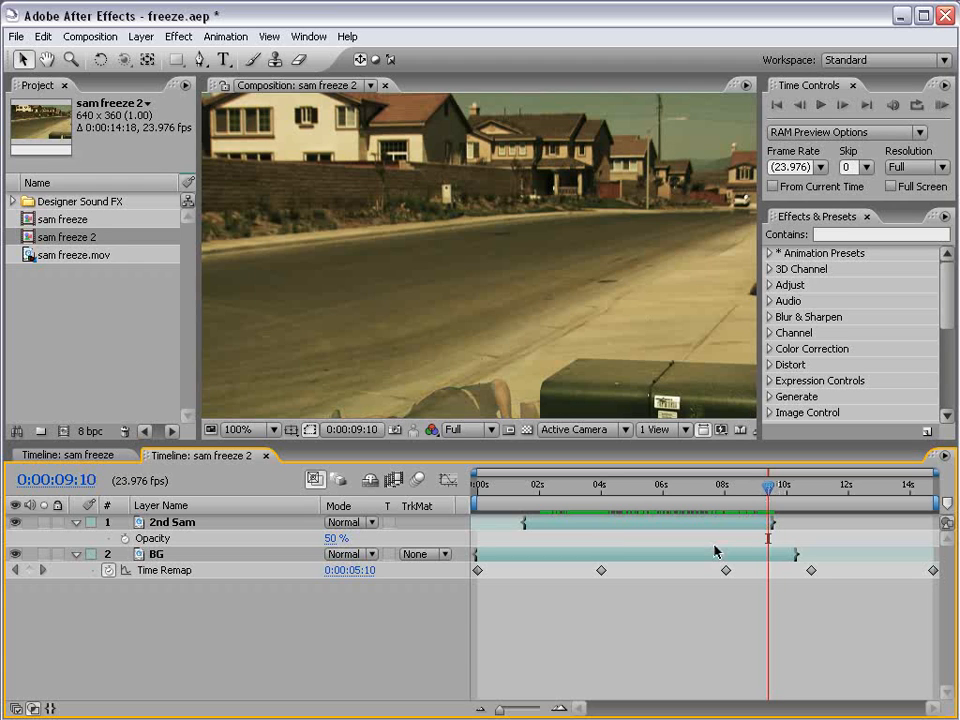
End the work area at 0:00:09:10 and trim the composition to the work area.
{"action": "key", "text": "n"}
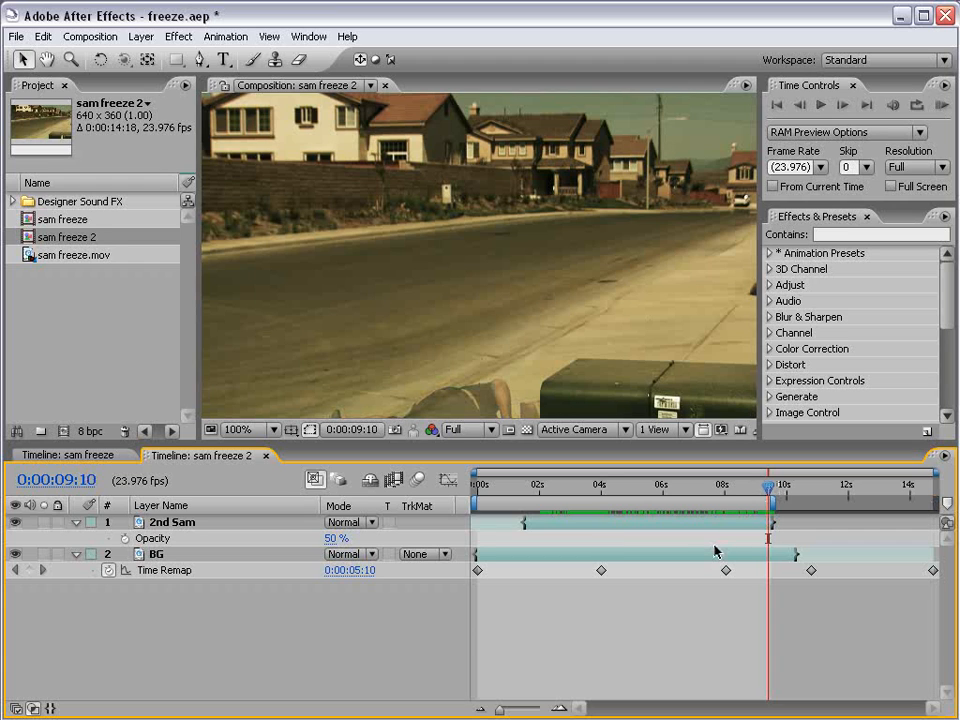
{"action": "right_click", "coordinate": [719, 498]}
{"action": "left_click", "coordinate": [741, 545]}
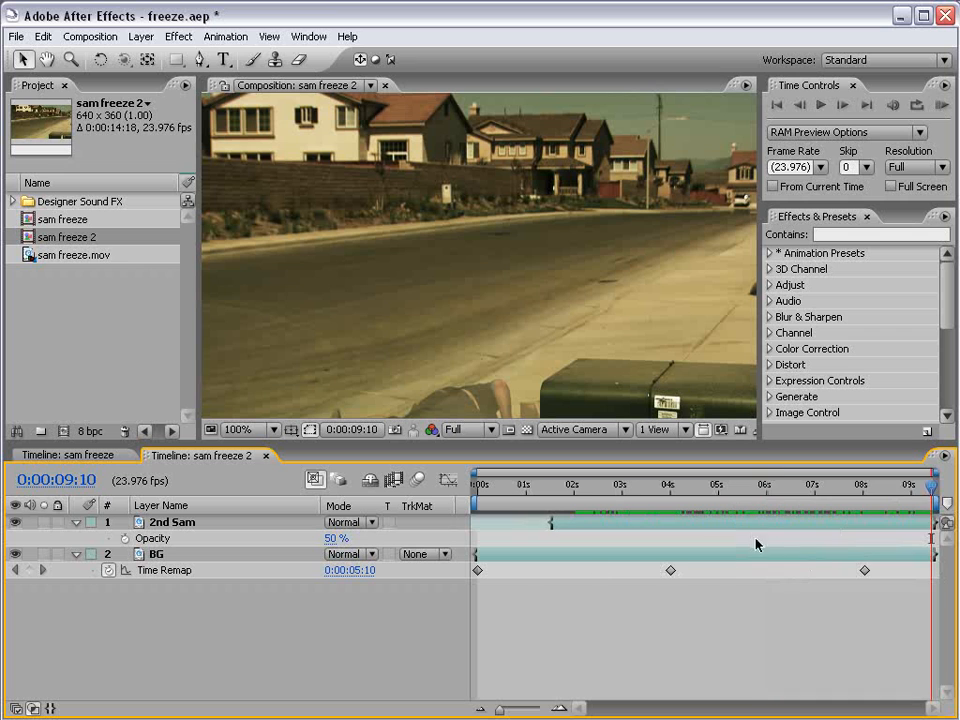
Go to 0:00:06:01 within the freeze, collapse the 2nd Sam properties, and duplicate the BG layer.
{"action": "left_click_drag", "start_coordinate": [929, 495], "coordinate": [767, 495]}
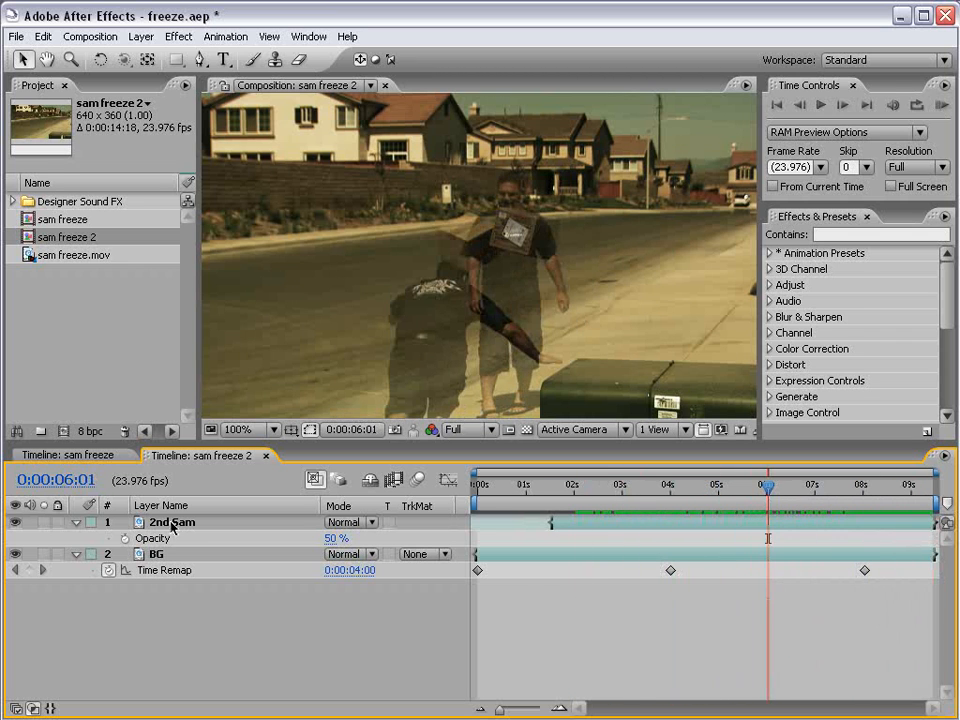
{"action": "left_click", "coordinate": [77, 553]}
{"action": "left_click", "coordinate": [77, 522]}
{"action": "left_click", "coordinate": [595, 543]}
{"action": "key", "text": "u"}
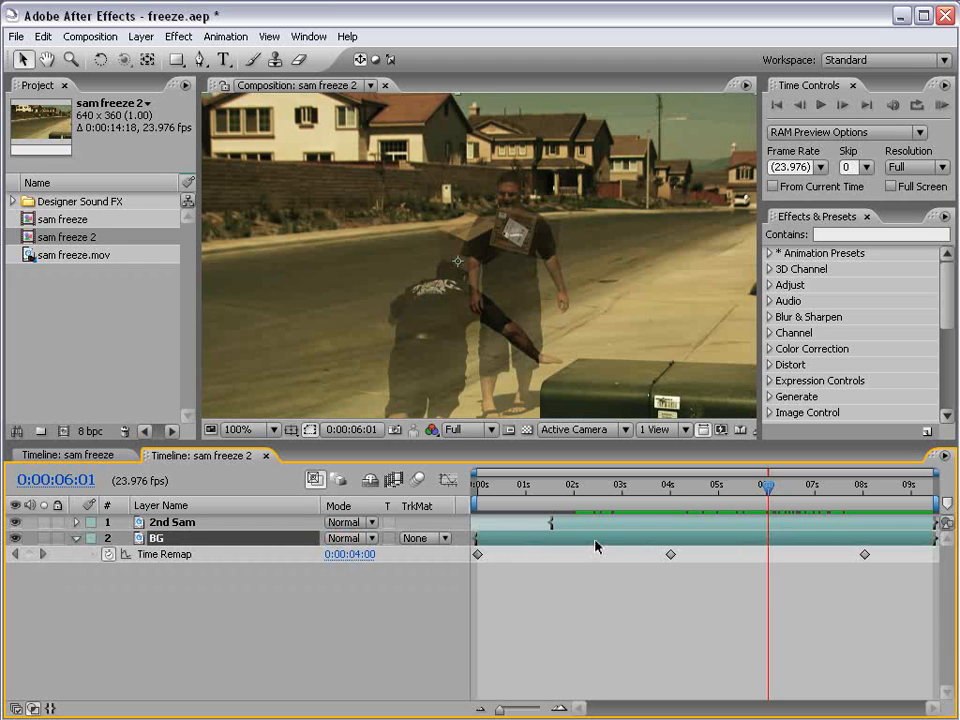
{"action": "key", "text": "ctrl+d"}
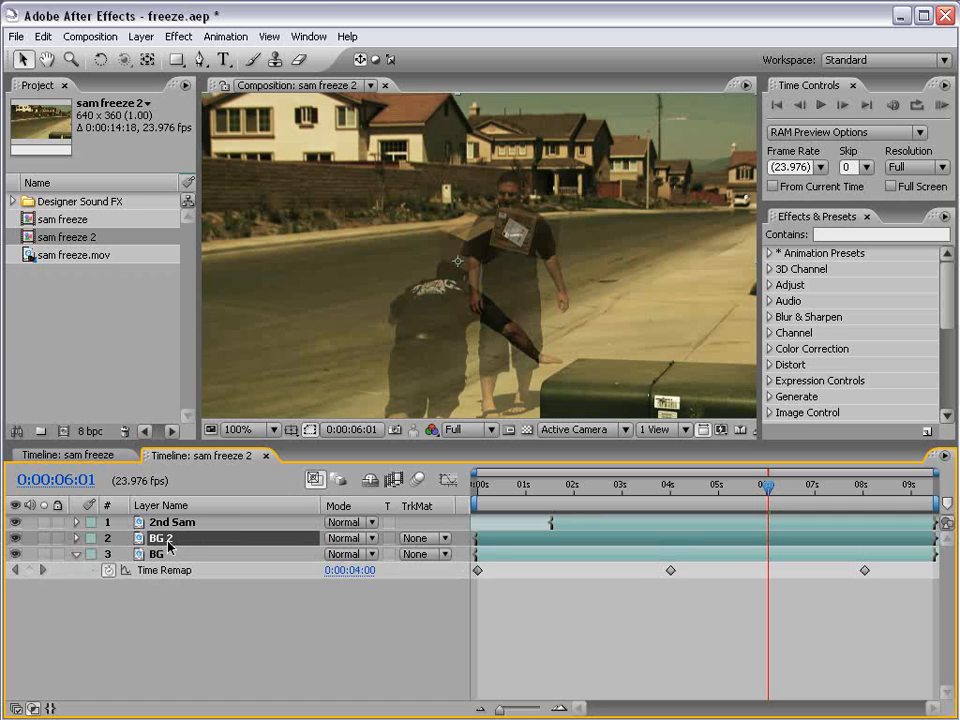
Rename the BG copy Foreground and place it above the 2nd Sam layer.
{"action": "key", "text": "Return"}
{"action": "type", "text": "Fore"}
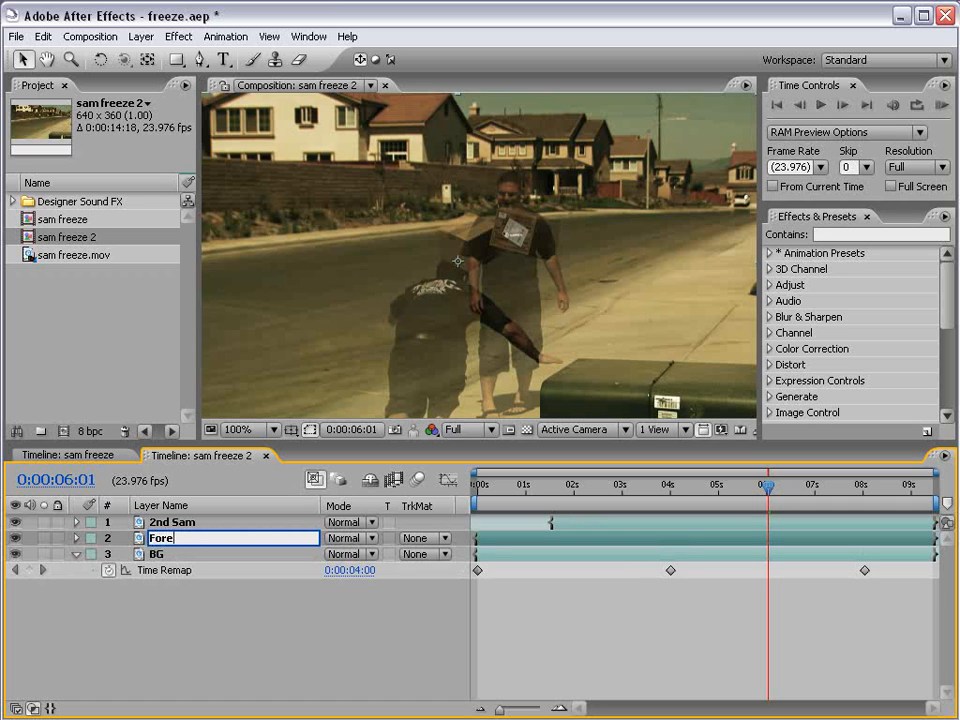
{"action": "type", "text": "ground"}
{"action": "key", "text": "Return"}
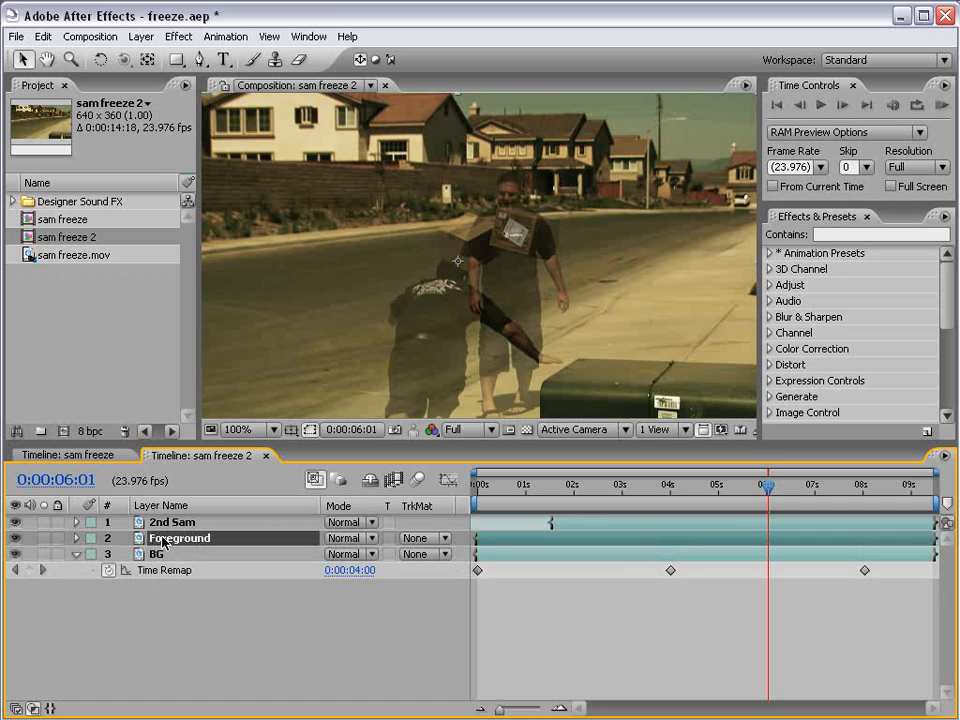
{"action": "left_click_drag", "start_coordinate": [163, 541], "coordinate": [176, 521]}
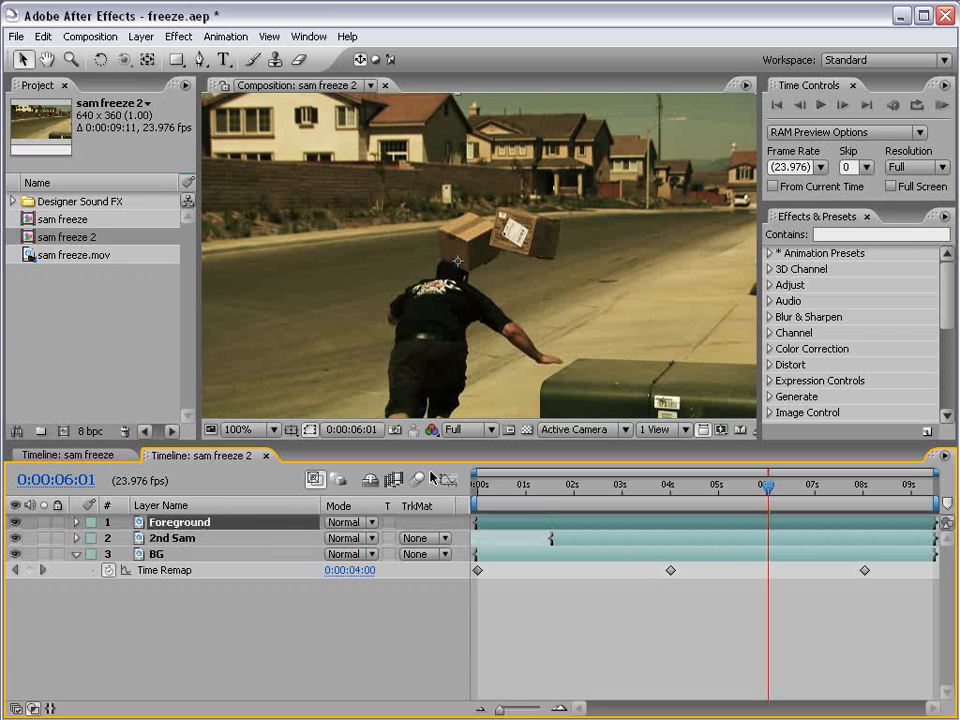
Start a Pen tool mask on the Foreground layer, tracing the frozen man's right side from below the frame up to the waist.
{"action": "left_click", "coordinate": [200, 59]}
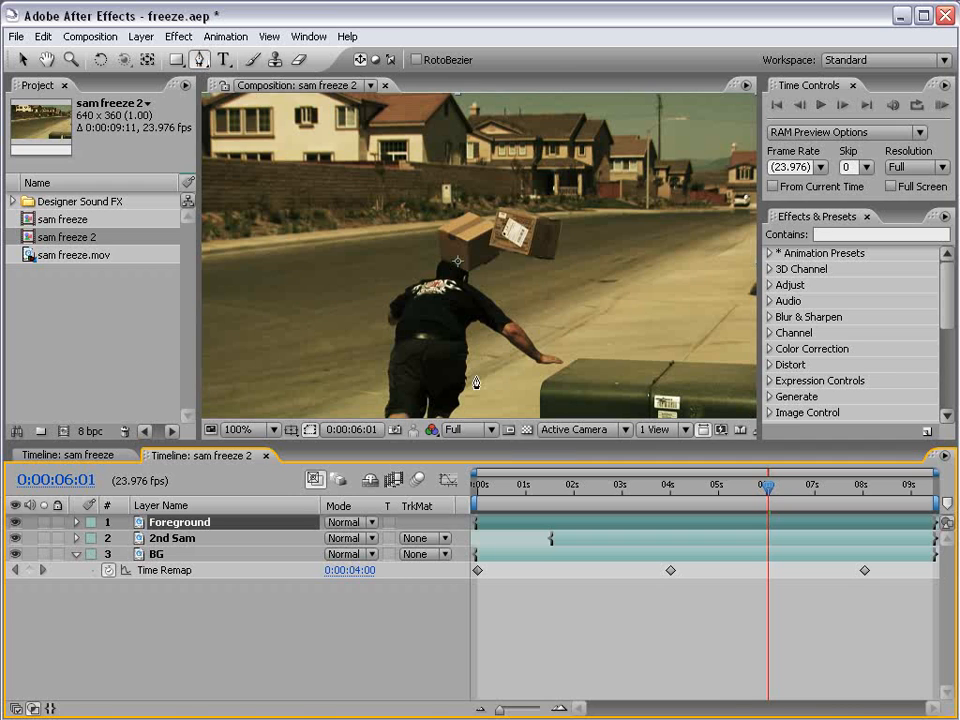
{"action": "key", "text": "grave"}
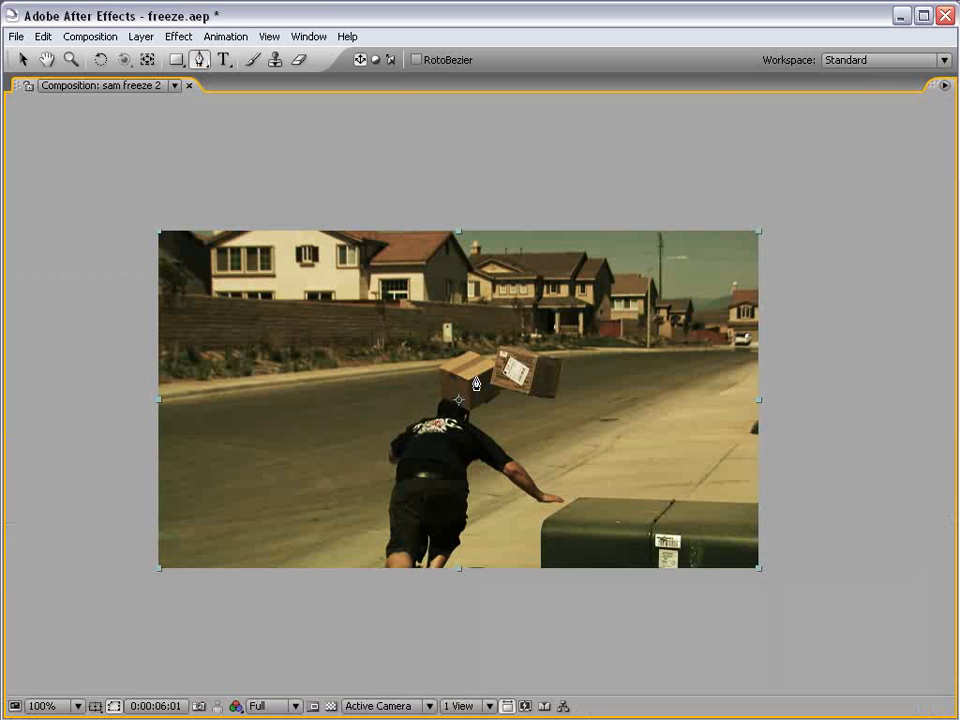
{"action": "left_click_drag", "start_coordinate": [458, 436], "coordinate": [483, 376]}
{"action": "scroll", "coordinate": [470, 408], "scroll_direction": "up", "scroll_amount": 1}
{"action": "left_click_drag", "start_coordinate": [447, 440], "coordinate": [451, 428]}
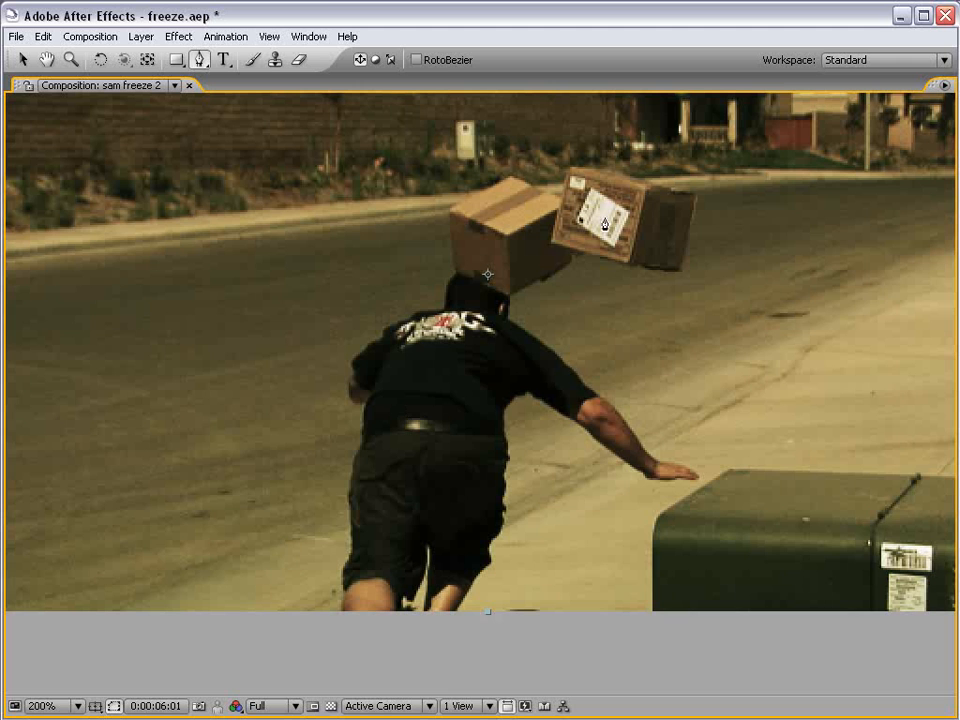
{"action": "scroll", "coordinate": [533, 494], "scroll_direction": "up", "scroll_amount": 1}
{"action": "left_click_drag", "start_coordinate": [478, 562], "coordinate": [445, 287]}
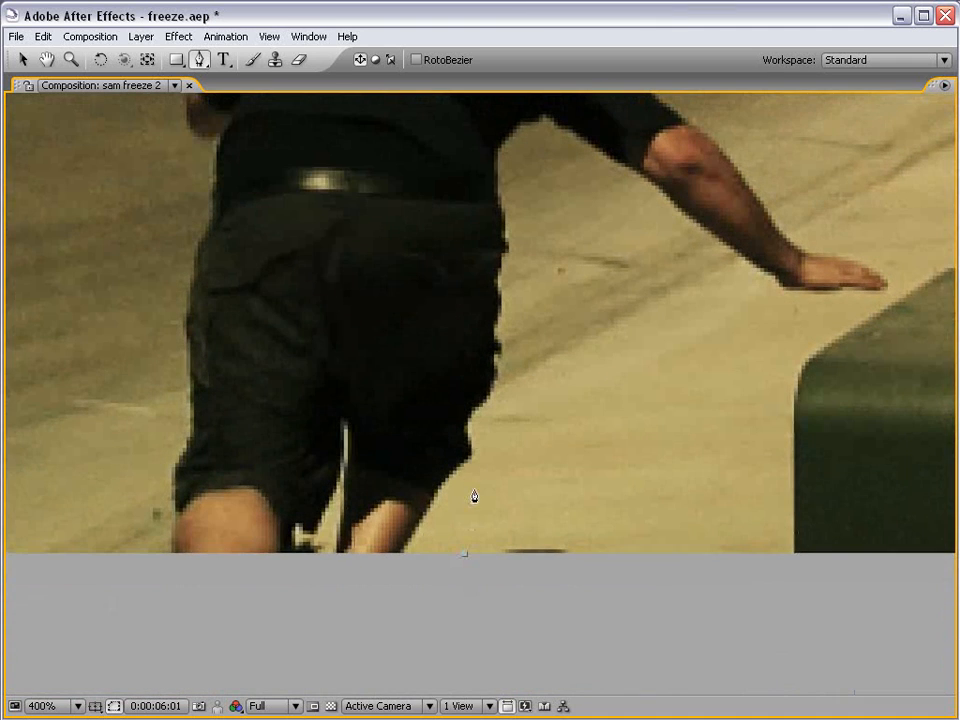
{"action": "left_click", "coordinate": [394, 566]}
{"action": "left_click", "coordinate": [473, 462]}
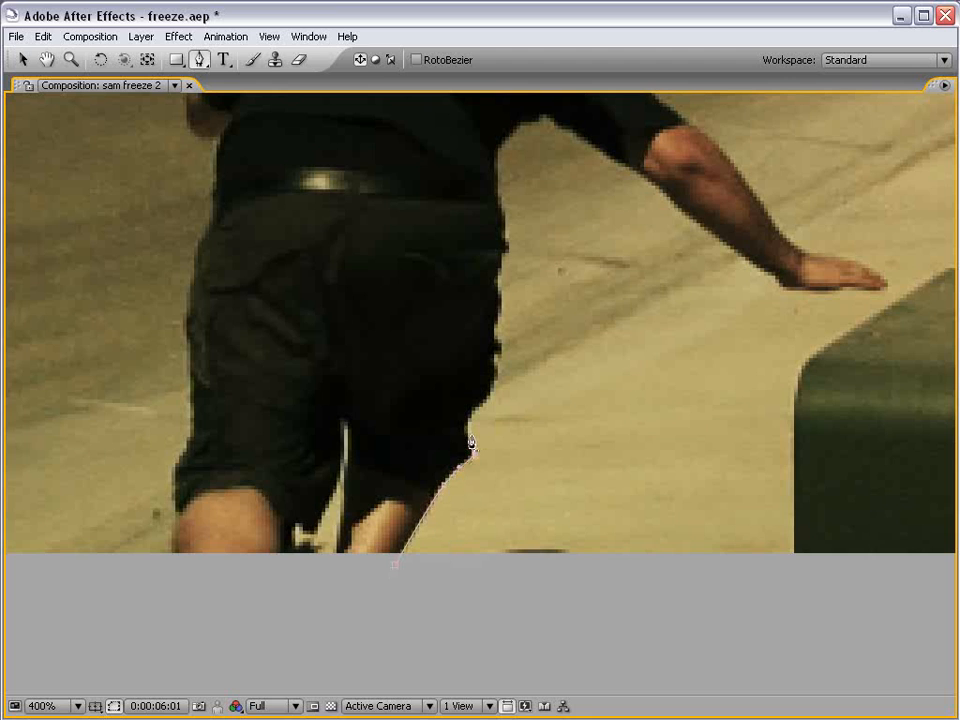
{"action": "left_click_drag", "start_coordinate": [495, 385], "coordinate": [457, 490]}
{"action": "left_click", "coordinate": [462, 432]}
{"action": "left_click", "coordinate": [470, 374]}
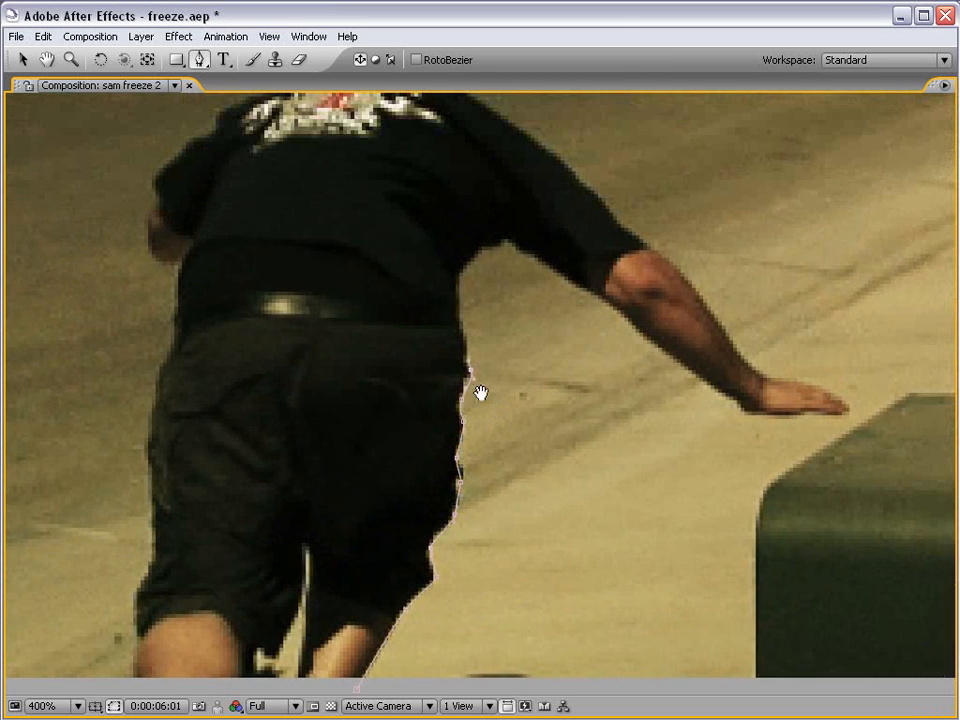
Continue the mask up his right side, around the armpit, and along the underside of the outstretched arm to the fingertips.
{"action": "left_click_drag", "start_coordinate": [470, 375], "coordinate": [451, 502]}
{"action": "left_click_drag", "start_coordinate": [437, 408], "coordinate": [468, 377]}
{"action": "left_click", "coordinate": [483, 372]}
{"action": "left_click", "coordinate": [592, 443]}
{"action": "left_click", "coordinate": [612, 464]}
{"action": "left_click", "coordinate": [689, 516]}
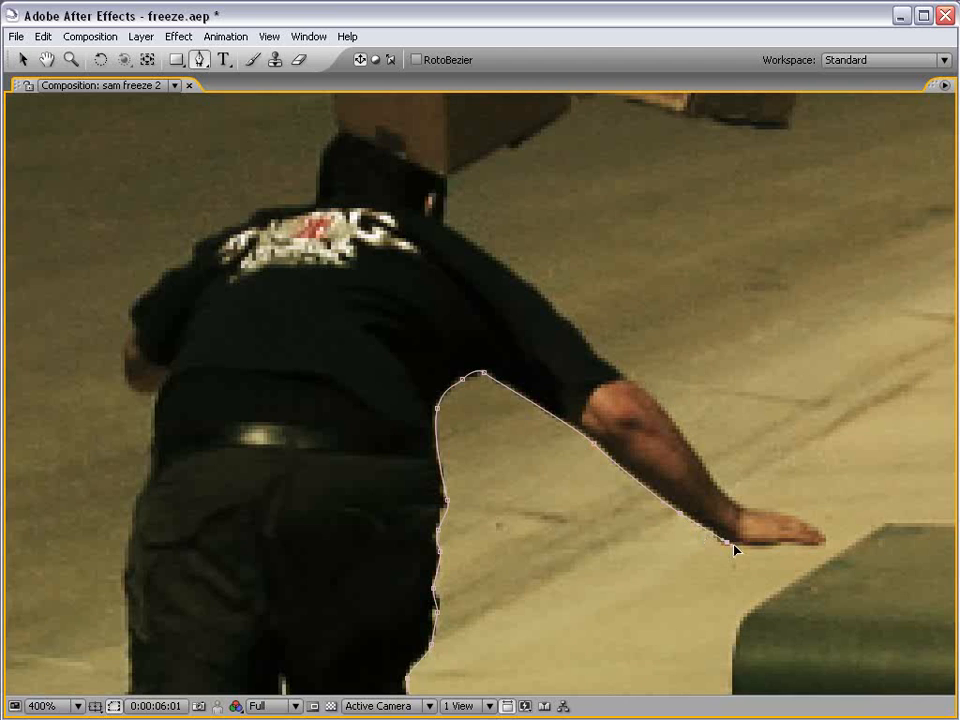
{"action": "left_click_drag", "start_coordinate": [767, 548], "coordinate": [780, 547]}
{"action": "left_click", "coordinate": [818, 547]}
Continue the mask back along the top of the arm, over the shoulder, and up to where the head meets the box.
{"action": "left_click_drag", "start_coordinate": [649, 422], "coordinate": [688, 550]}
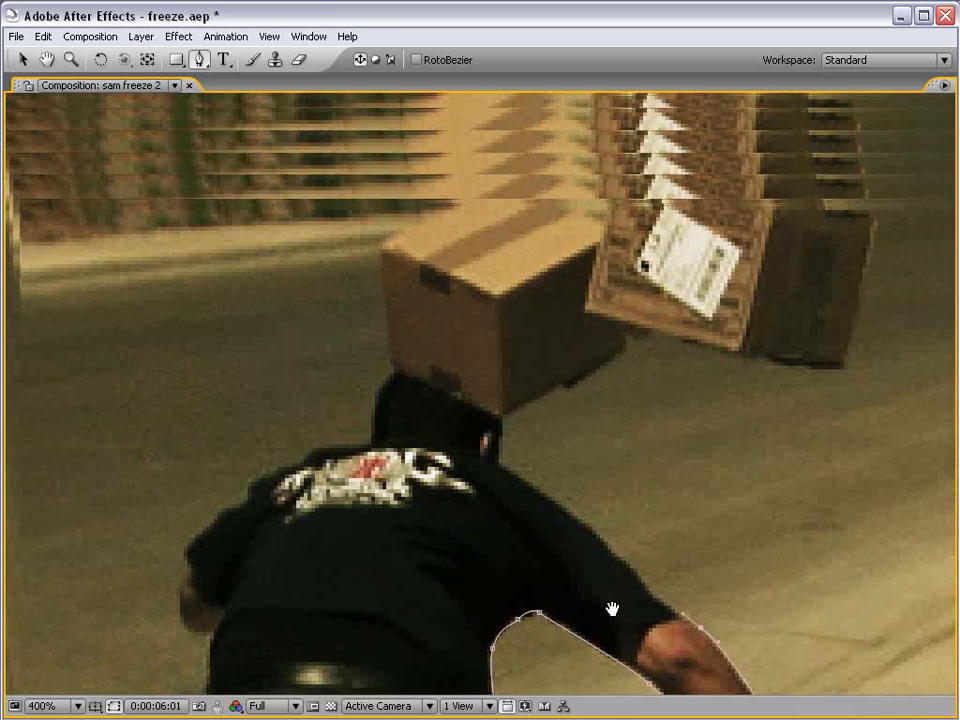
{"action": "left_click_drag", "start_coordinate": [605, 490], "coordinate": [613, 607]}
{"action": "left_click_drag", "start_coordinate": [624, 561], "coordinate": [612, 547]}
{"action": "key", "text": "ctrl+z"}
{"action": "left_click_drag", "start_coordinate": [653, 595], "coordinate": [605, 543]}
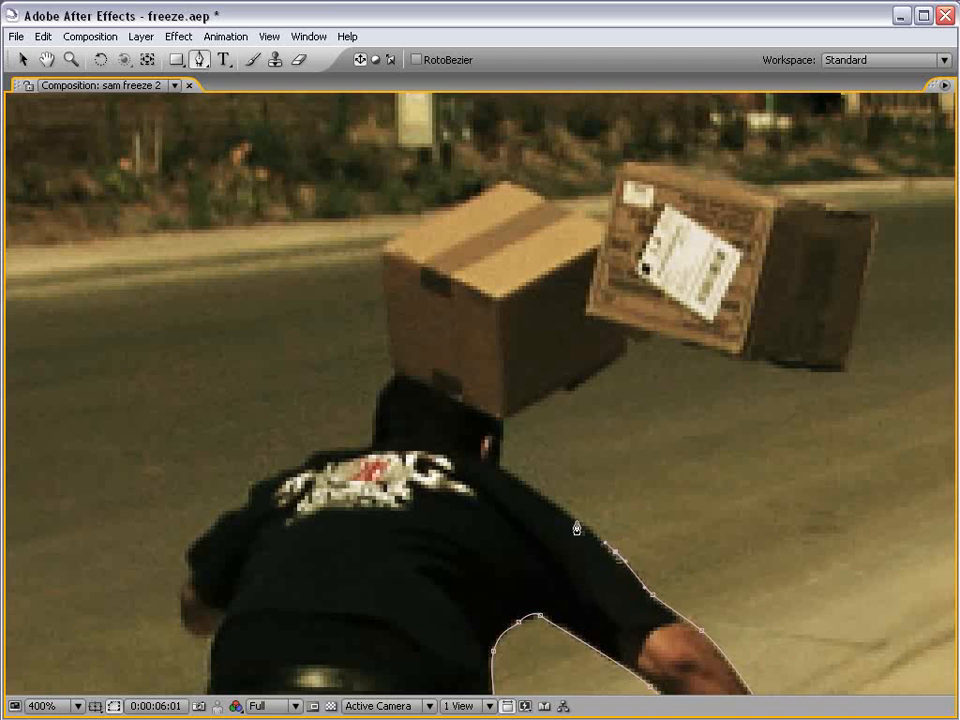
{"action": "left_click_drag", "start_coordinate": [559, 506], "coordinate": [509, 471]}
{"action": "left_click", "coordinate": [502, 466]}
{"action": "left_click", "coordinate": [504, 419]}
Trace the mask along the undersides of both flying boxes and up the outer edge of the right box.
{"action": "left_click_drag", "start_coordinate": [613, 373], "coordinate": [470, 457]}
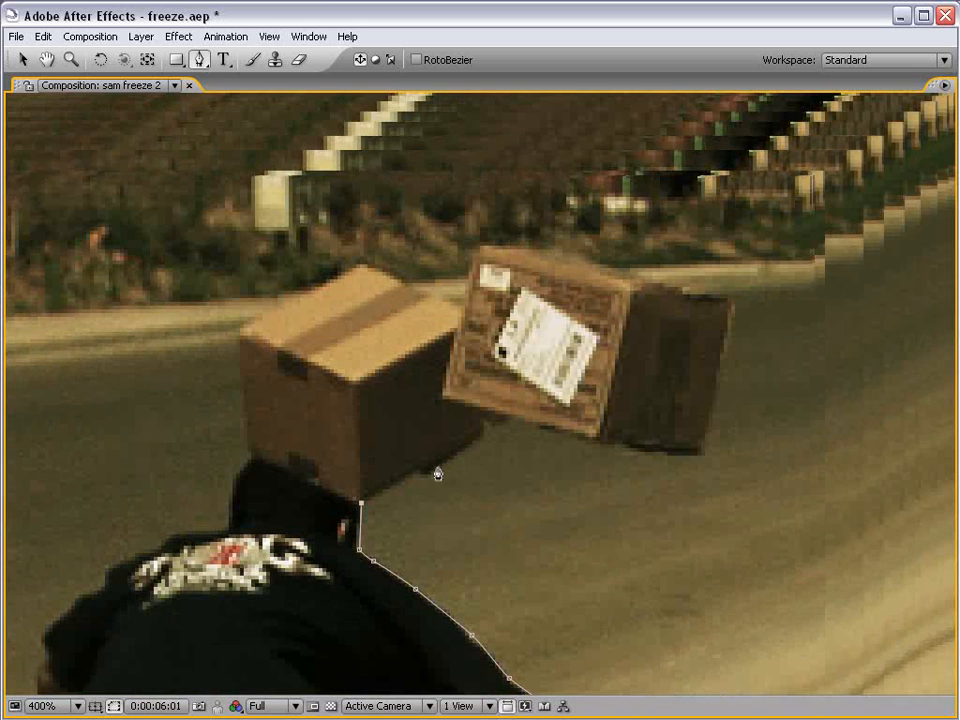
{"action": "left_click", "coordinate": [483, 437]}
{"action": "left_click", "coordinate": [509, 421]}
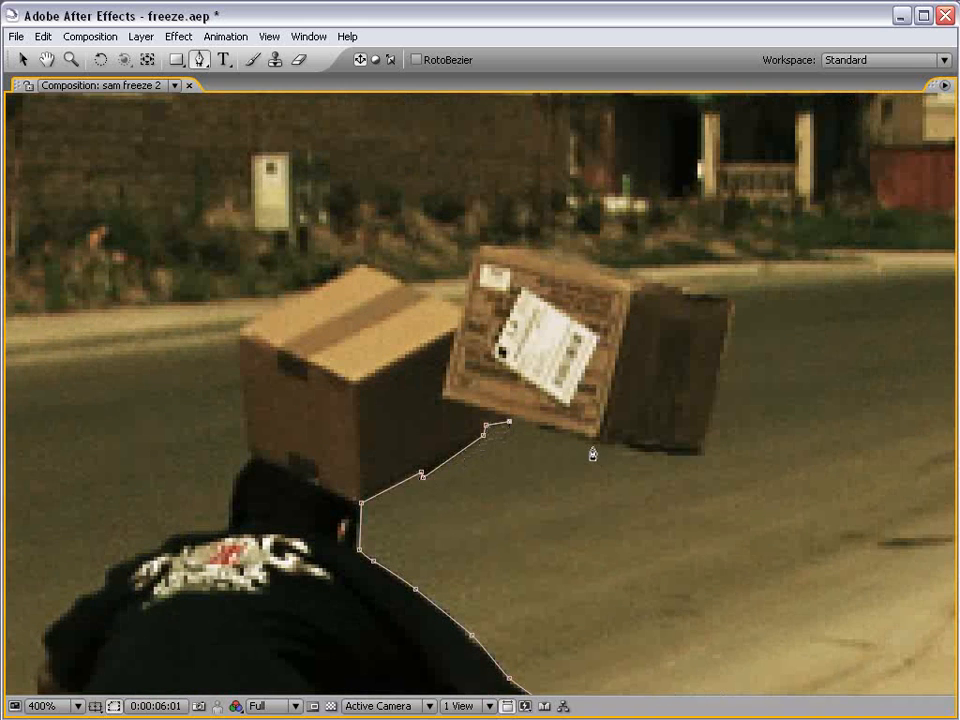
{"action": "left_click", "coordinate": [696, 457]}
{"action": "key", "text": "space"}
{"action": "left_click_drag", "start_coordinate": [739, 379], "coordinate": [707, 458]}
{"action": "left_click", "coordinate": [704, 379]}
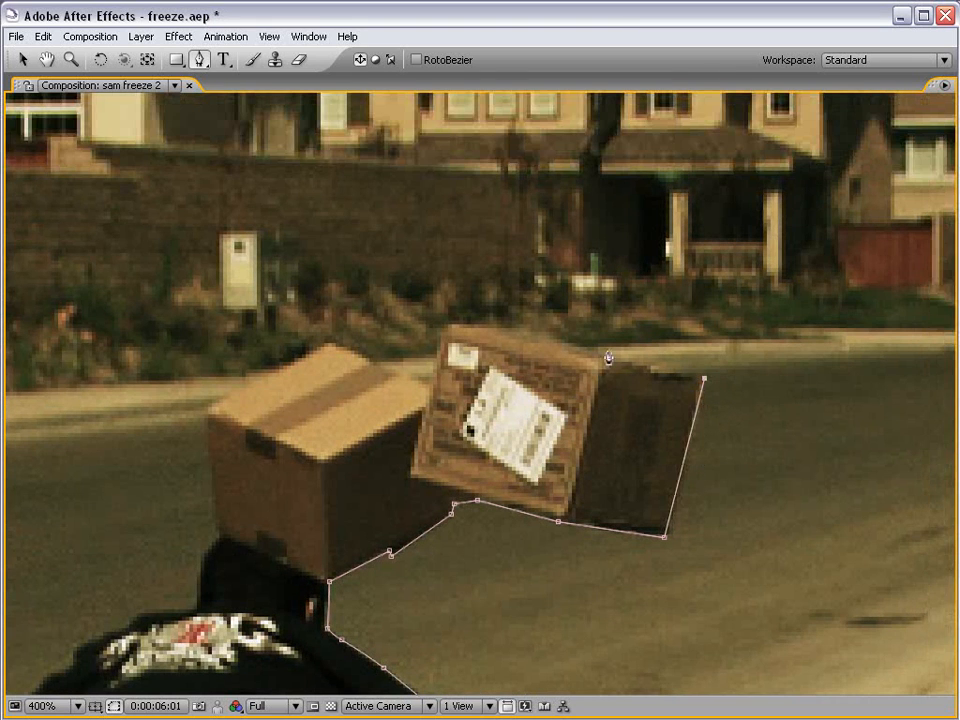
Trace the mask over the top edges of both boxes to the left box's outer corner.
{"action": "left_click", "coordinate": [587, 348]}
{"action": "left_click", "coordinate": [541, 336]}
{"action": "left_click", "coordinate": [447, 327]}
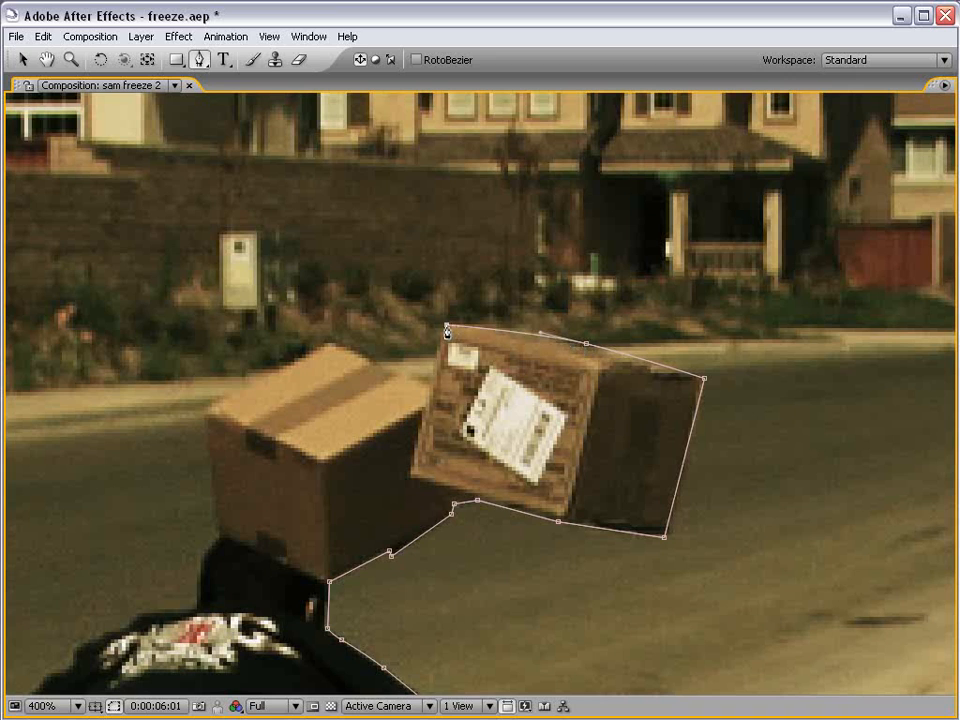
{"action": "left_click", "coordinate": [426, 387]}
{"action": "left_click", "coordinate": [331, 346]}
{"action": "left_click_drag", "start_coordinate": [284, 416], "coordinate": [427, 408]}
{"action": "left_click", "coordinate": [349, 400]}
Continue the mask down the left box's side and around the back of the head onto the left shoulder.
{"action": "left_click_drag", "start_coordinate": [411, 484], "coordinate": [472, 415]}
{"action": "left_click", "coordinate": [421, 457]}
{"action": "left_click_drag", "start_coordinate": [402, 499], "coordinate": [402, 509]}
{"action": "left_click", "coordinate": [400, 526]}
{"action": "left_click_drag", "start_coordinate": [431, 559], "coordinate": [610, 266]}
{"action": "left_click_drag", "start_coordinate": [478, 319], "coordinate": [468, 327]}
Outline the man's left side loosely down past the frame's lower edge and close the mask at its starting point.
{"action": "key", "text": "comma"}
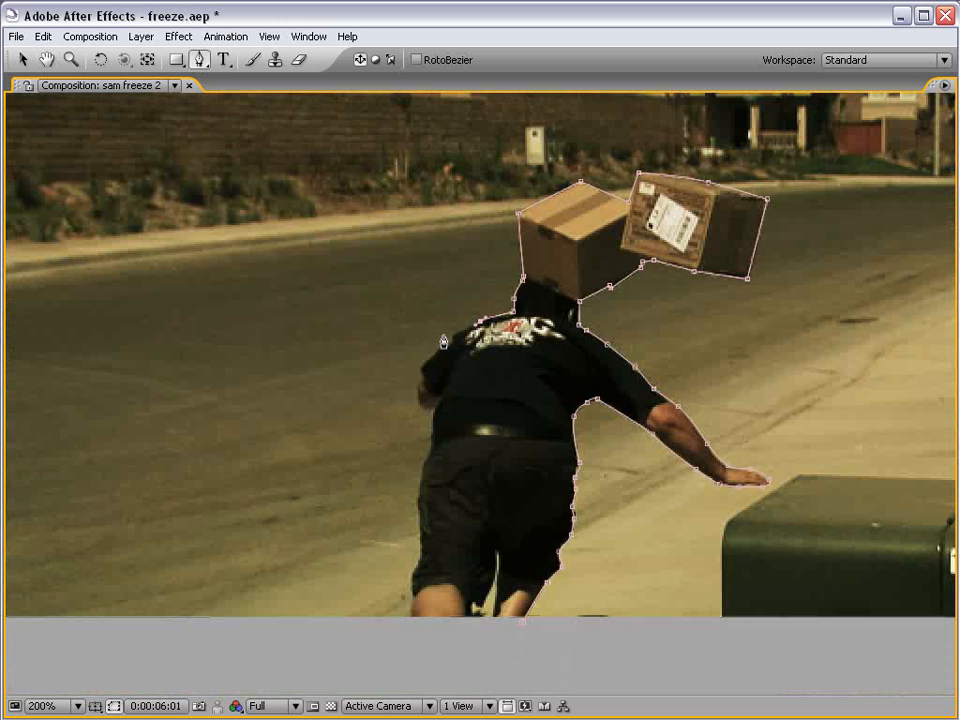
{"action": "left_click", "coordinate": [418, 365]}
{"action": "left_click", "coordinate": [406, 475]}
{"action": "left_click", "coordinate": [370, 570]}
{"action": "left_click", "coordinate": [372, 617]}
{"action": "left_click", "coordinate": [442, 640]}
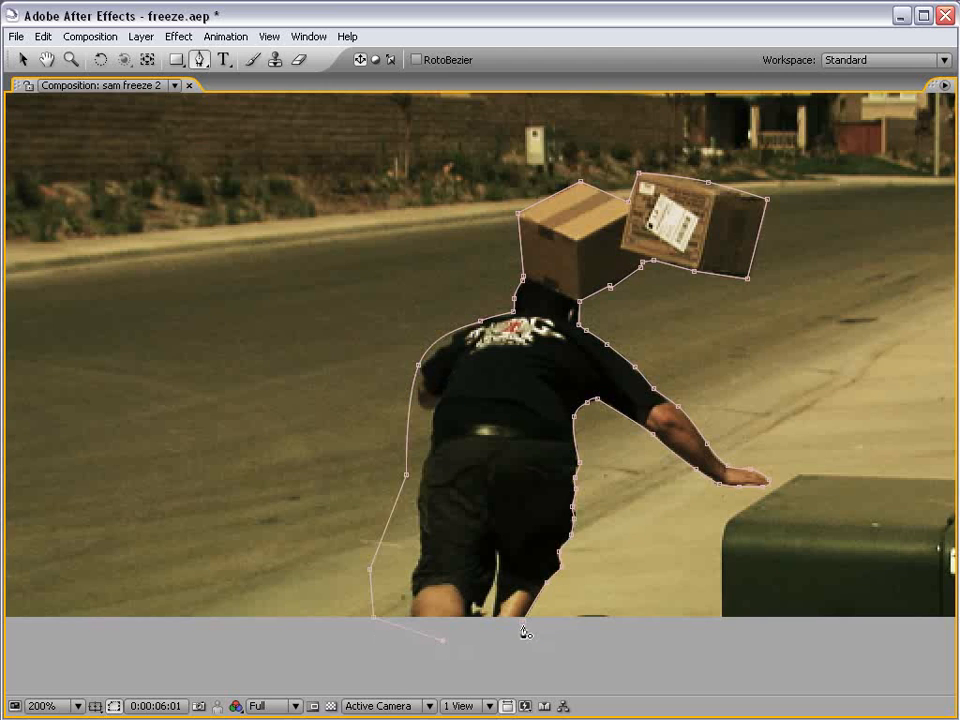
{"action": "left_click", "coordinate": [524, 631]}
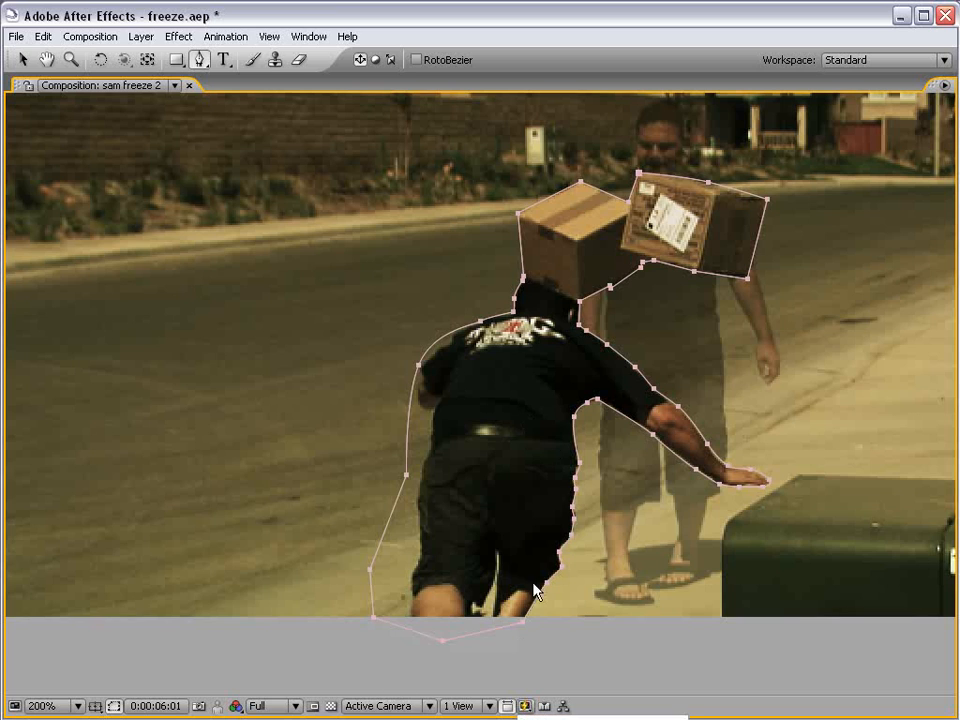
Restore the full panel layout and set the composition's Fast Previews to Off.
{"action": "key", "text": "grave"}
{"action": "left_click", "coordinate": [709, 434]}
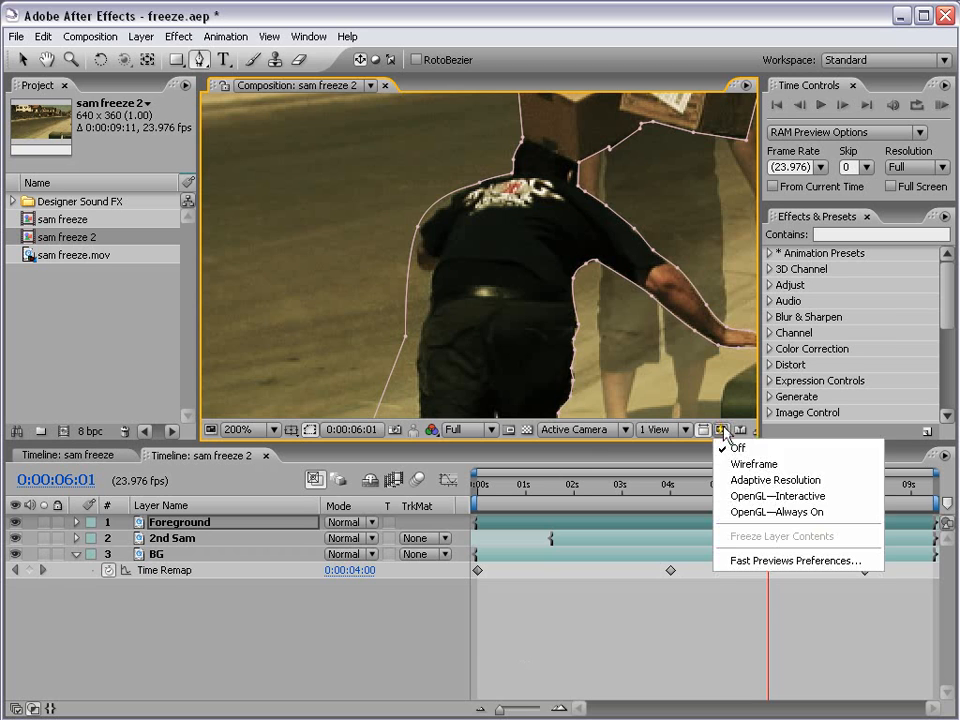
{"action": "left_click", "coordinate": [755, 452]}
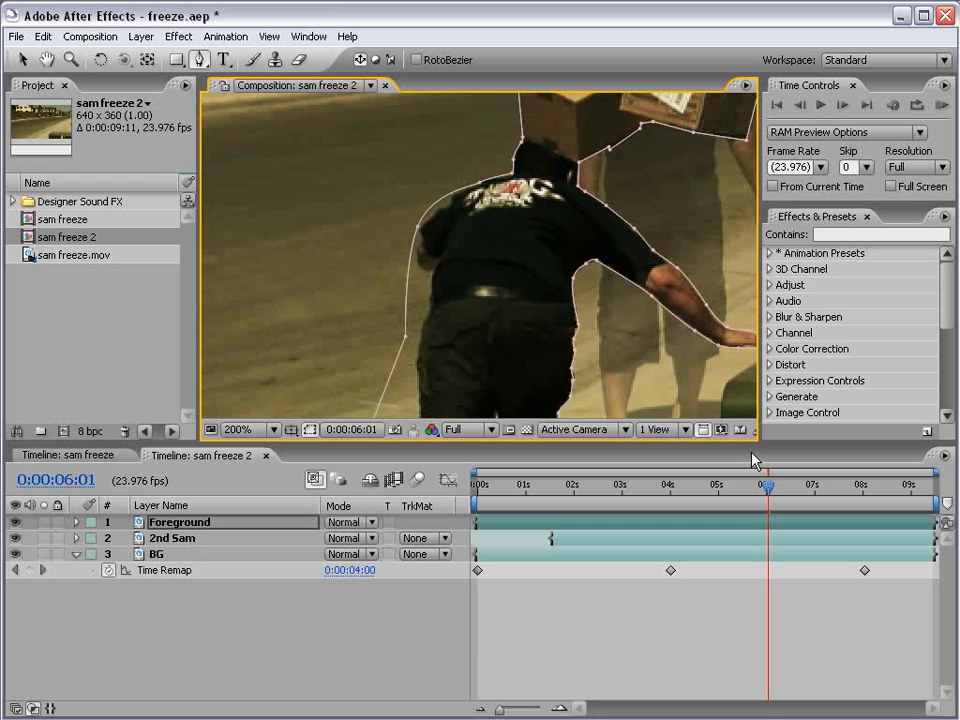
{"action": "key", "text": "comma"}
{"action": "left_click_drag", "start_coordinate": [526, 242], "coordinate": [499, 254]}
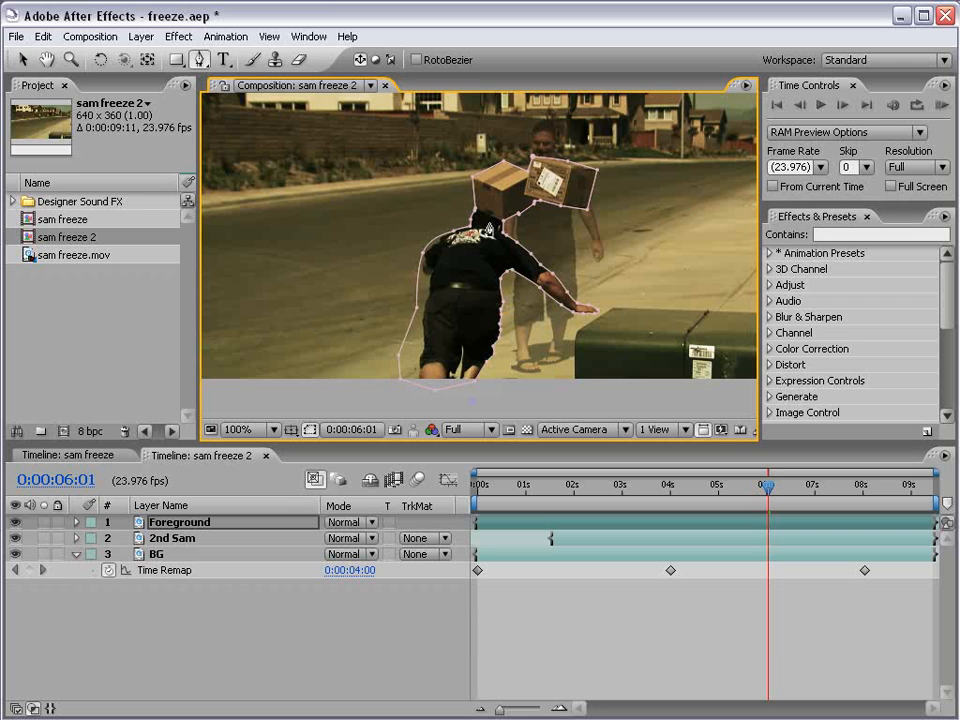
{"action": "left_click", "coordinate": [705, 430]}
{"action": "left_click", "coordinate": [740, 446]}
Solo the Foreground layer to inspect the masked cutout, compare it with BG also soloed, and clear both solos.
{"action": "left_click", "coordinate": [557, 519]}
{"action": "left_click", "coordinate": [44, 523]}
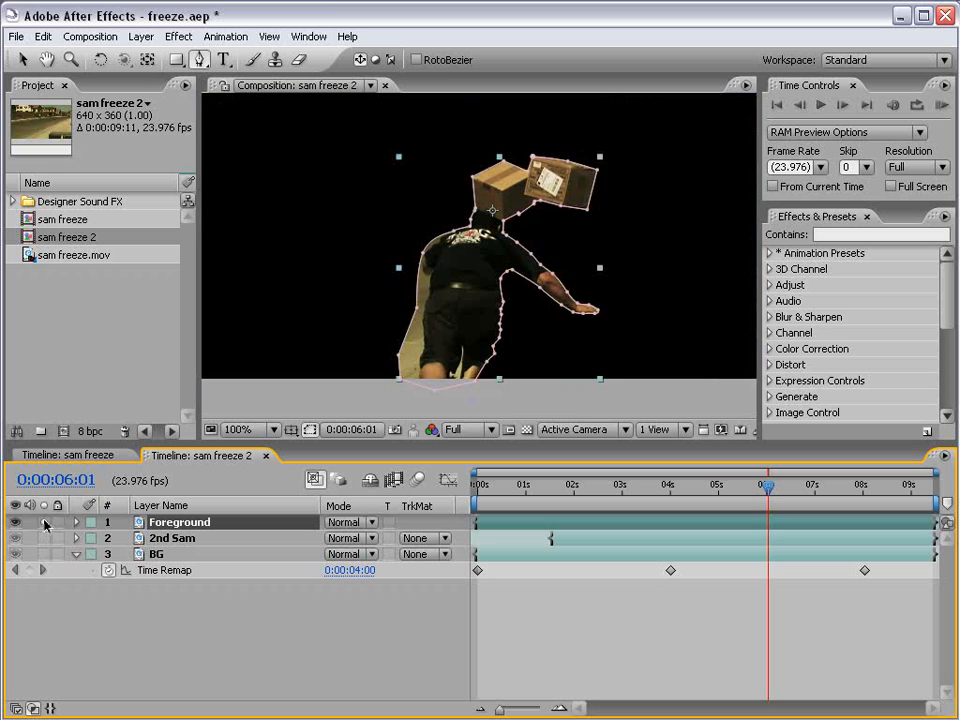
{"action": "left_click", "coordinate": [516, 653]}
{"action": "key", "text": "space"}
{"action": "left_click_drag", "start_coordinate": [497, 228], "coordinate": [489, 258]}
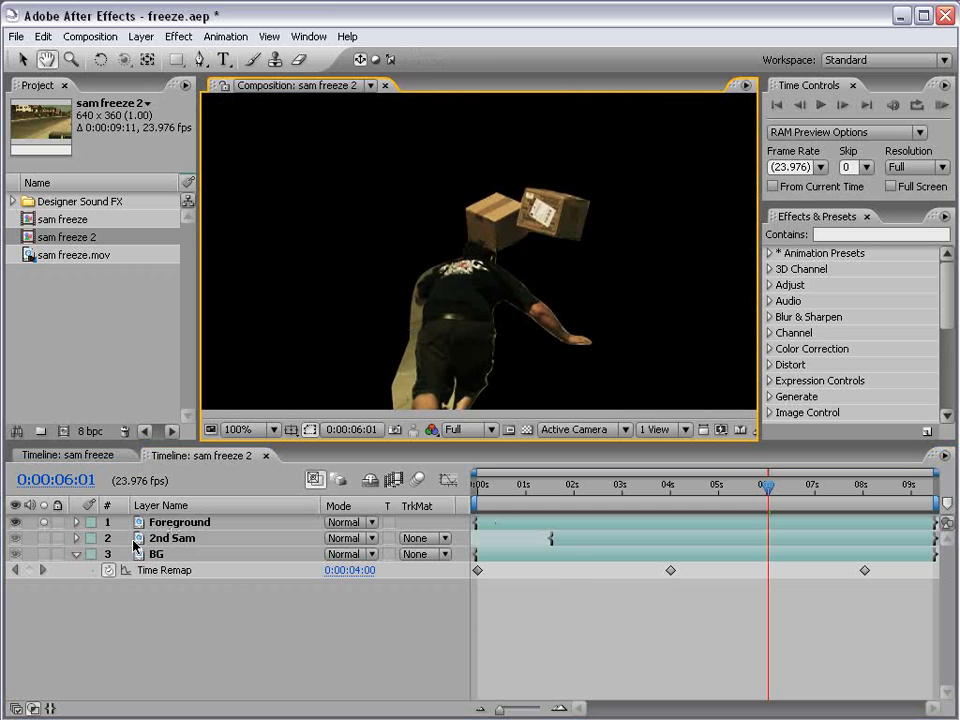
{"action": "left_click", "coordinate": [44, 554]}
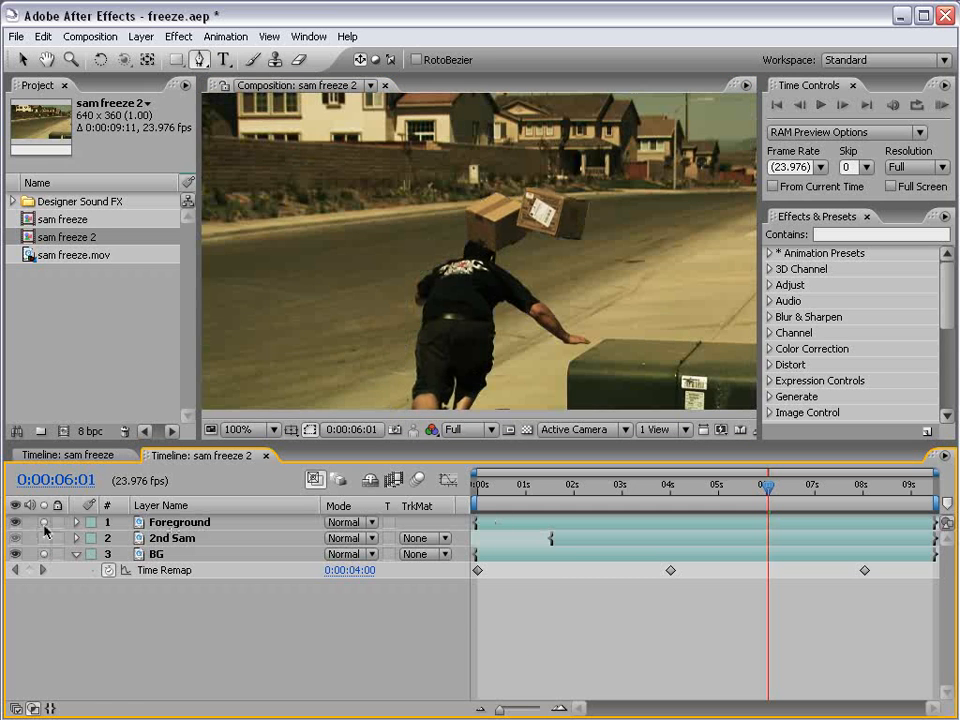
{"action": "left_click", "coordinate": [44, 554]}
{"action": "left_click", "coordinate": [44, 522]}
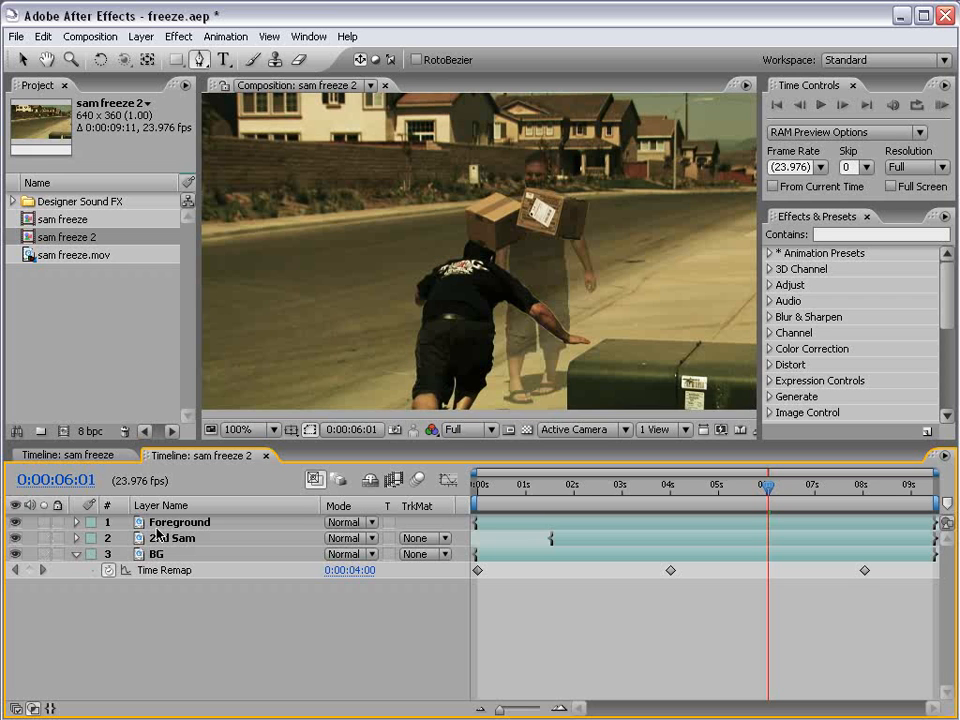
Solo the Foreground layer, reveal its masks and delete the stray Mask 2.
{"action": "left_click", "coordinate": [44, 522]}
{"action": "left_click_drag", "start_coordinate": [512, 307], "coordinate": [505, 262]}
{"action": "scroll", "coordinate": [505, 267], "scroll_direction": "up", "scroll_amount": 1}
{"action": "left_click_drag", "start_coordinate": [484, 345], "coordinate": [447, 339]}
{"action": "left_click", "coordinate": [217, 523]}
{"action": "key", "text": "g"}
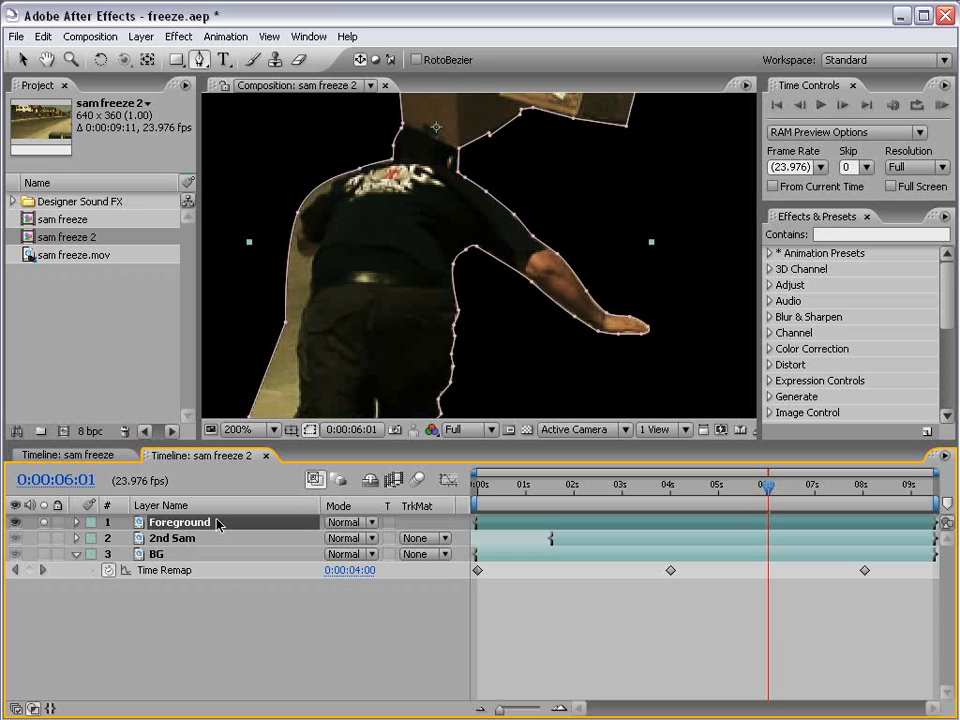
{"action": "key", "text": "m"}
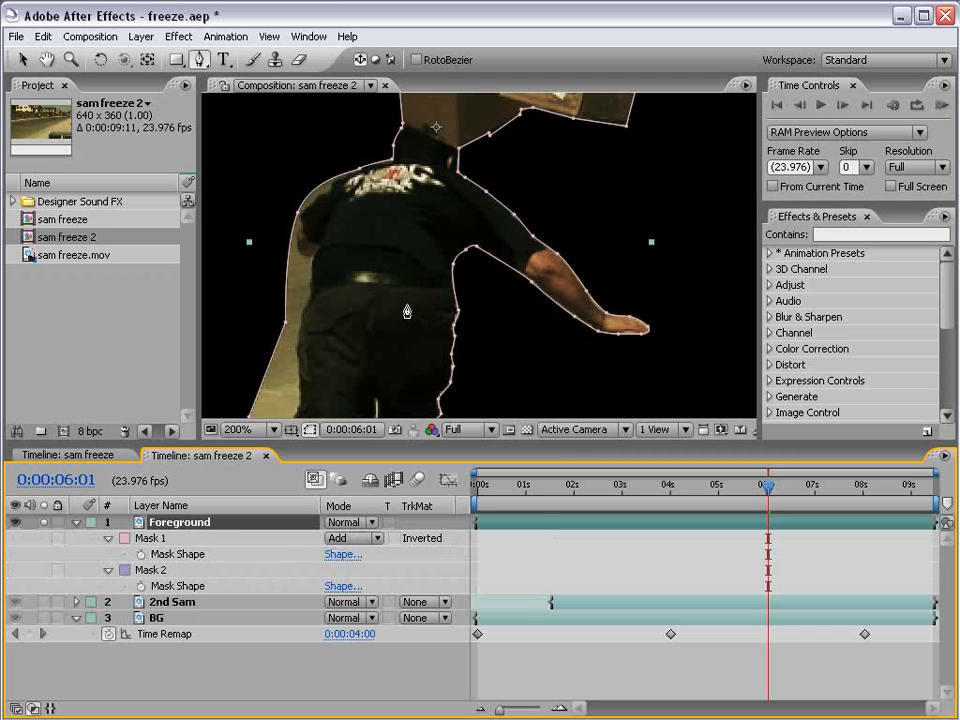
{"action": "scroll", "coordinate": [400, 310], "scroll_direction": "down", "scroll_amount": 1}
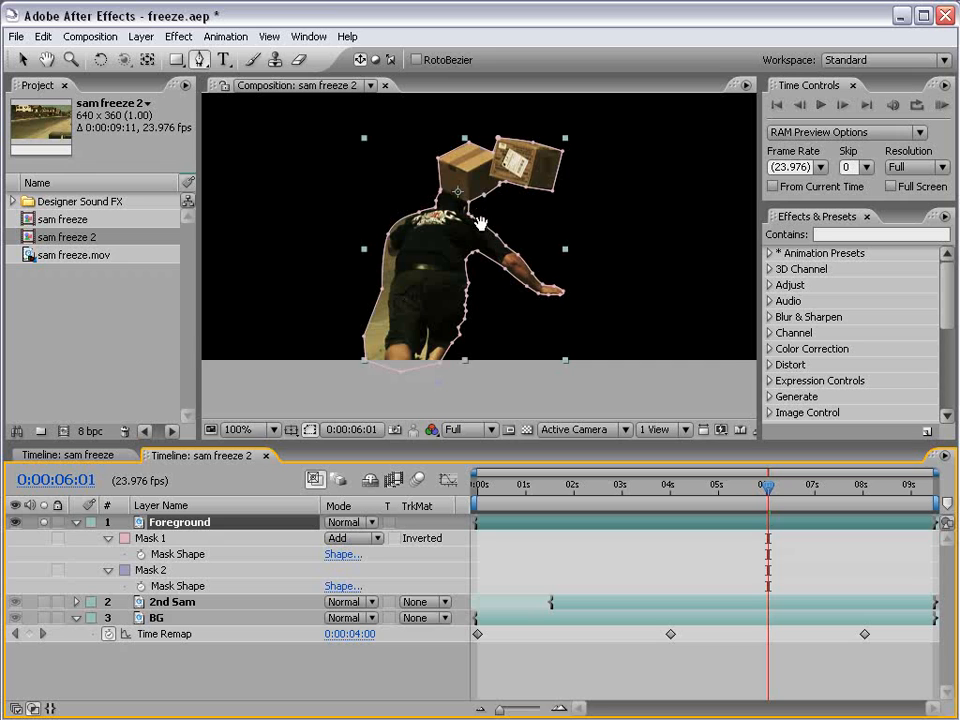
{"action": "left_click", "coordinate": [150, 539]}
{"action": "left_click", "coordinate": [156, 571]}
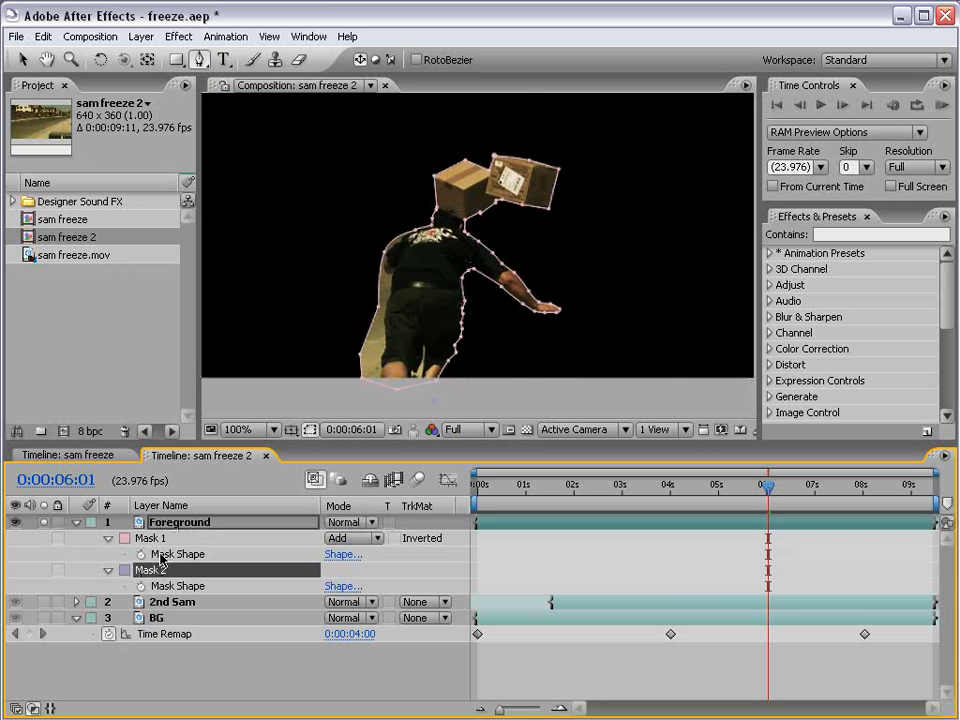
{"action": "key", "text": "Delete"}
Set the expansion of the Foreground layer's Mask 1 to -0.5 pixels while viewing the layer soloed.
{"action": "left_click", "coordinate": [152, 539]}
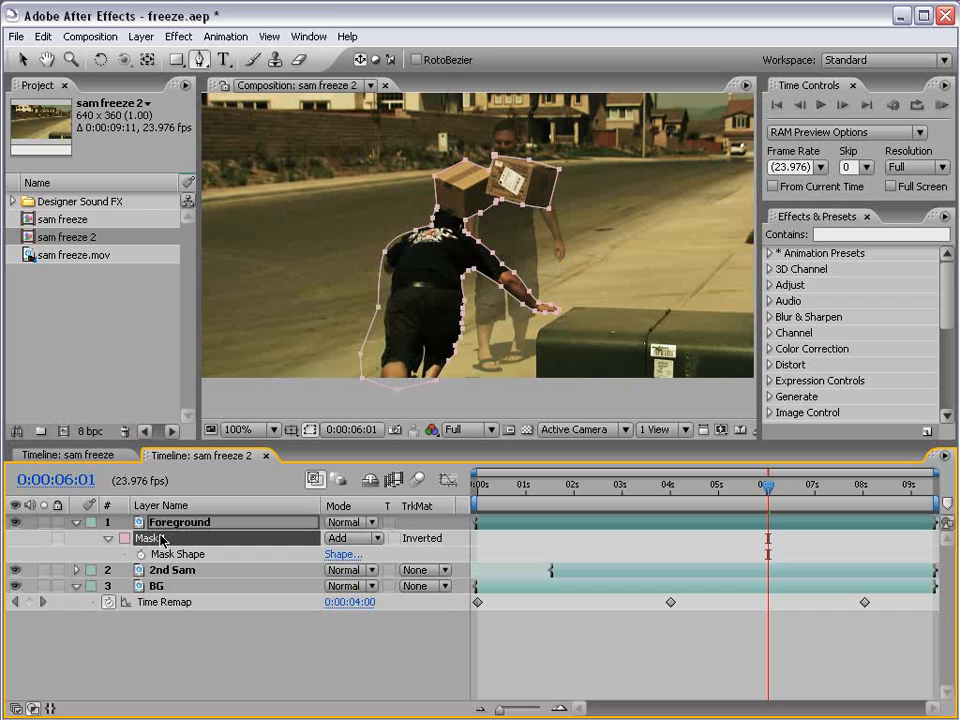
{"action": "key", "text": "m"}
{"action": "key", "text": "m"}
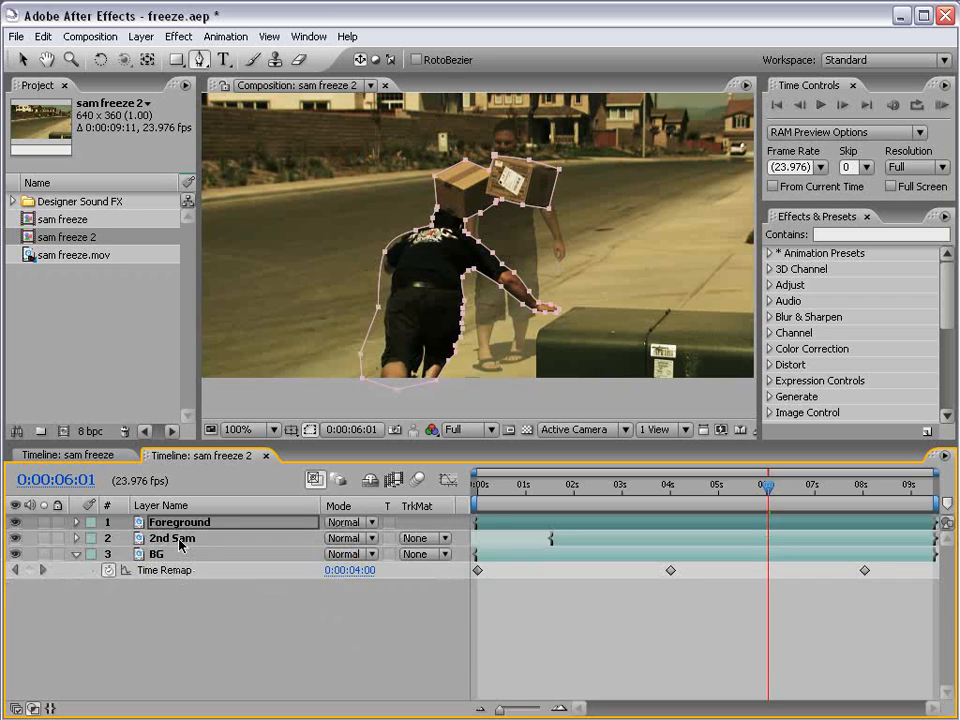
{"action": "left_click", "coordinate": [333, 602]}
{"action": "left_click", "coordinate": [43, 522]}
{"action": "mouse_move", "coordinate": [333, 603]}
{"action": "left_mouse_down"}
{"action": "mouse_move", "coordinate": [355, 603]}
{"action": "mouse_move", "coordinate": [333, 603]}
{"action": "left_mouse_up"}
{"action": "key", "text": "ctrl+z"}
{"action": "left_click", "coordinate": [338, 603]}
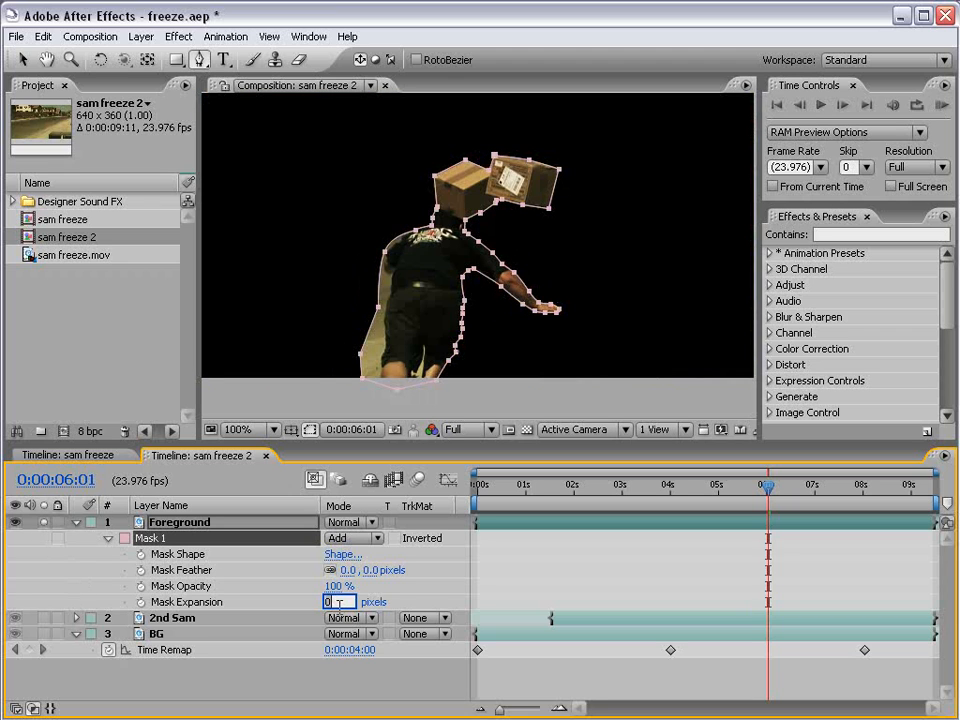
{"action": "type", "text": "-0.5"}
{"action": "key", "text": "Return"}
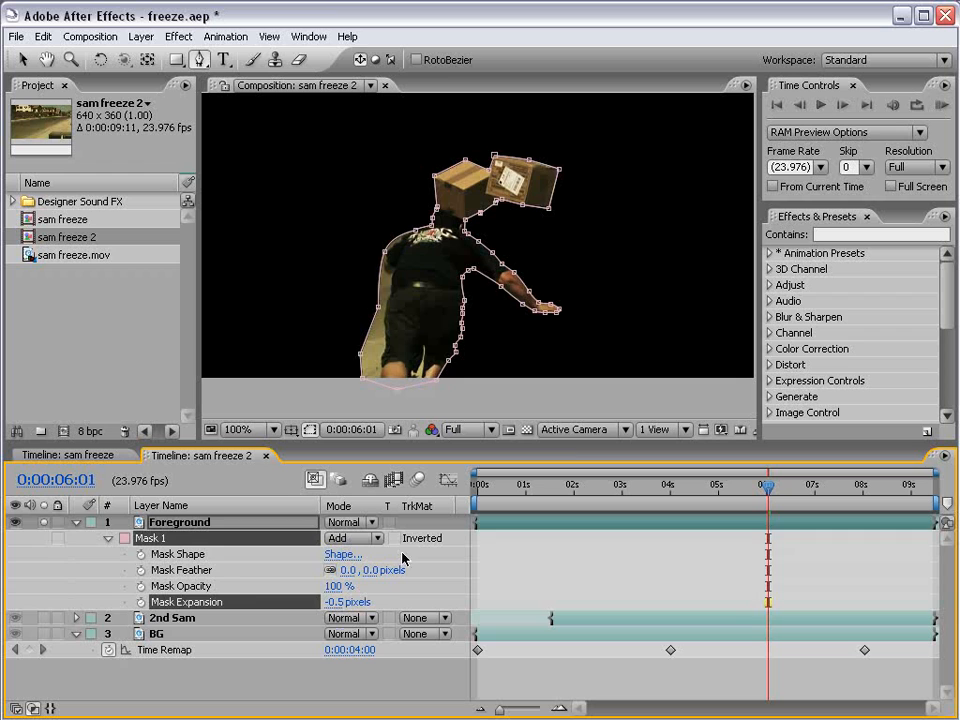
Nudge the mask point on the outstretched arm's upper sleeve slightly inward to tighten the cutout edge.
{"action": "key", "text": "period"}
{"action": "left_click_drag", "start_coordinate": [548, 323], "coordinate": [528, 288]}
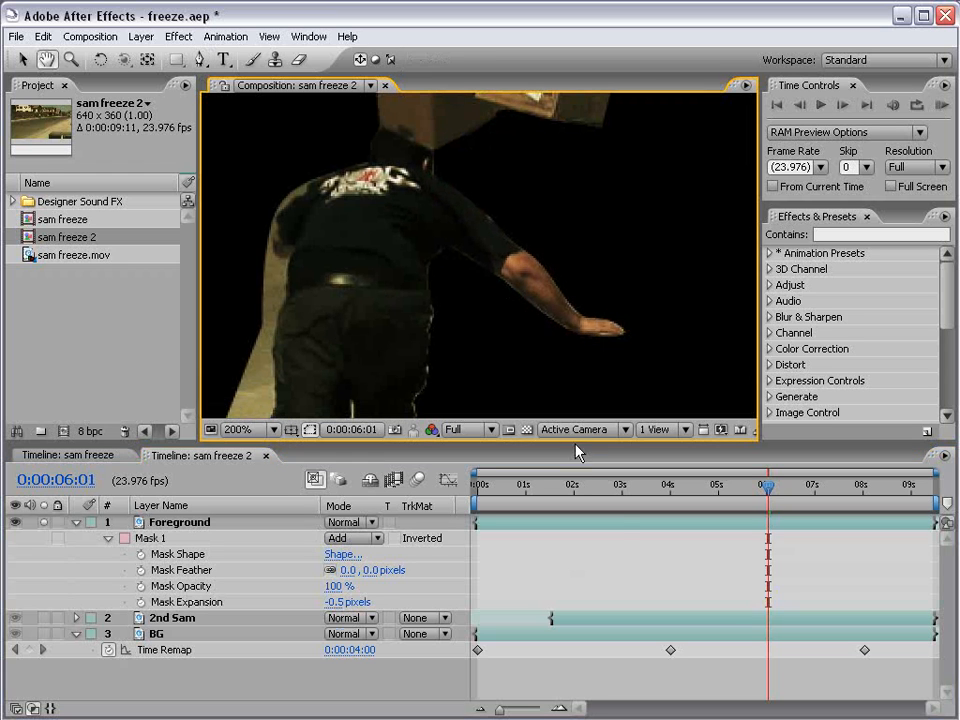
{"action": "left_click", "coordinate": [622, 522]}
{"action": "key", "text": "g"}
{"action": "key", "text": "v"}
{"action": "left_click", "coordinate": [589, 534]}
{"action": "key", "text": "space"}
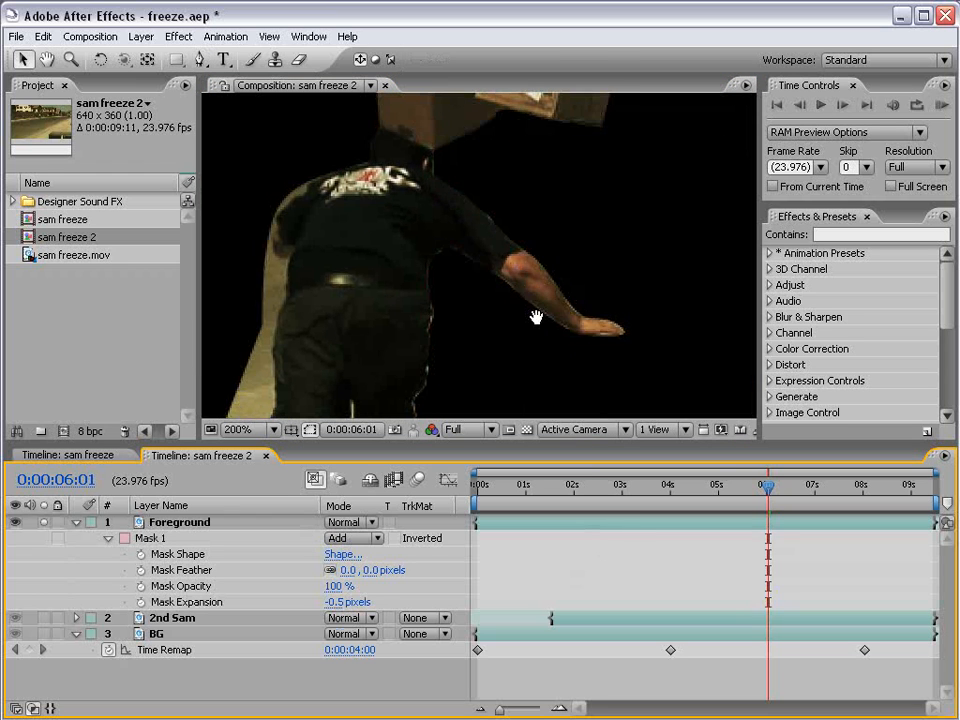
{"action": "key", "text": "period"}
{"action": "left_click", "coordinate": [621, 524]}
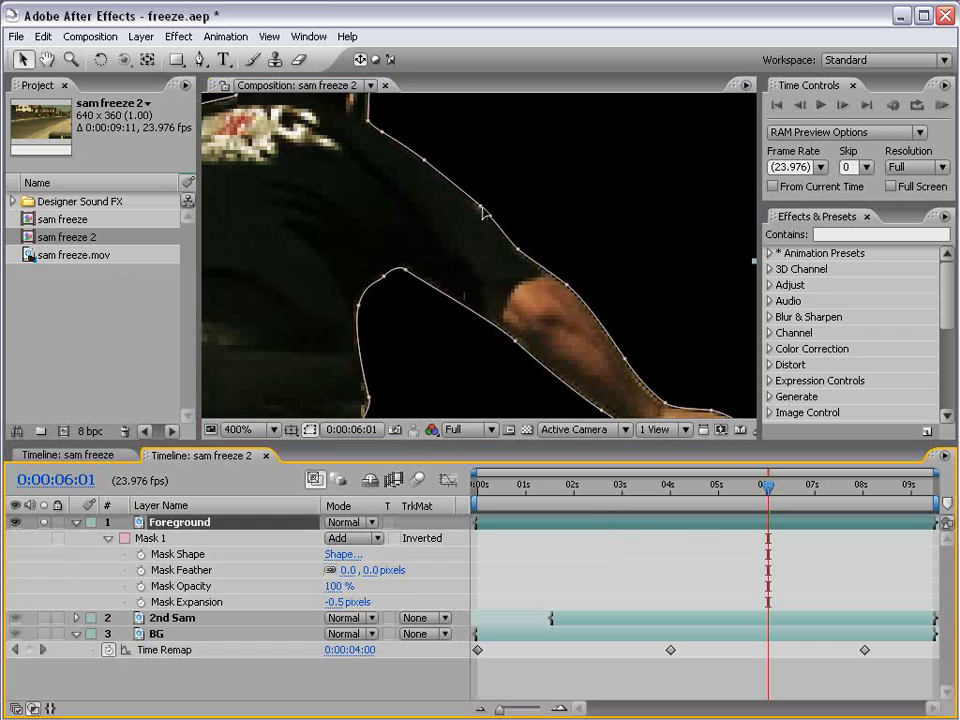
{"action": "left_click", "coordinate": [481, 214]}
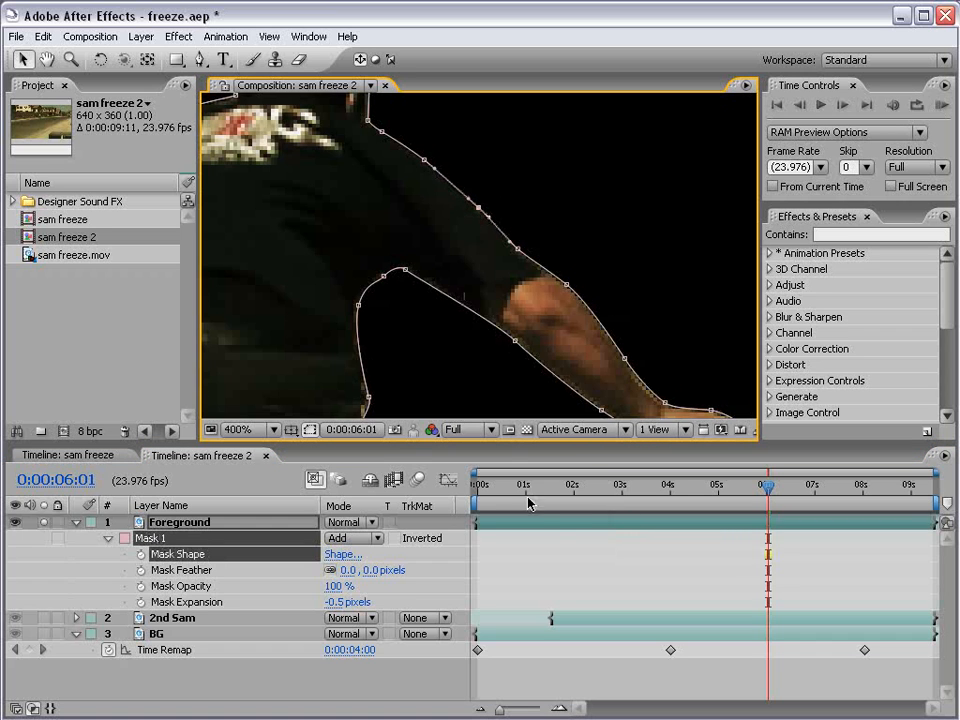
{"action": "left_click", "coordinate": [500, 556]}
{"action": "key", "text": "comma"}
{"action": "key", "text": "comma"}
{"action": "key", "text": "space"}
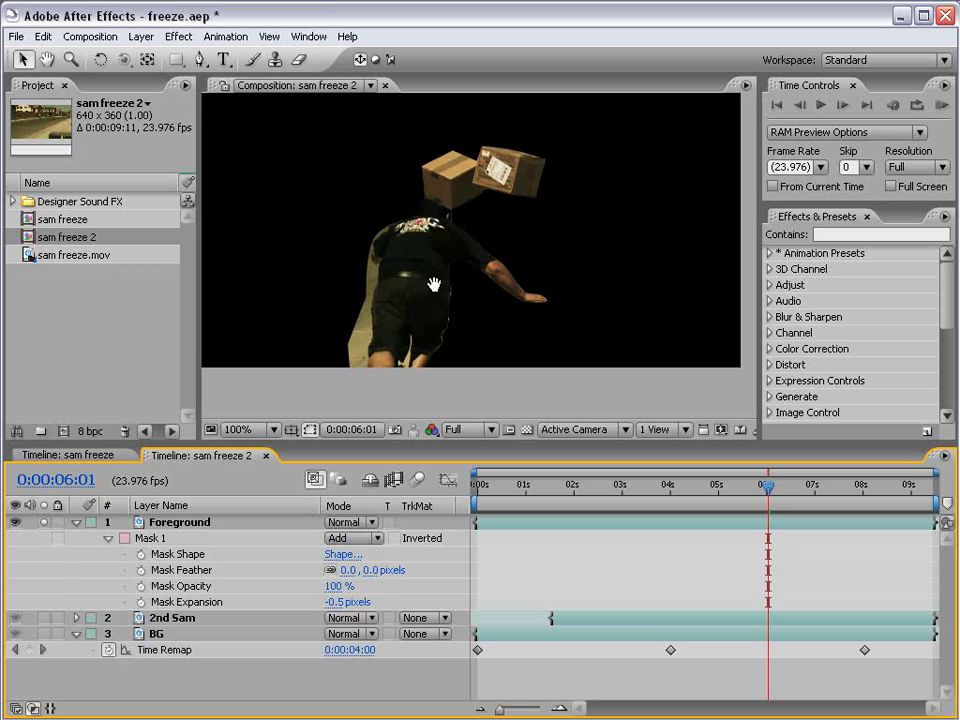
{"action": "left_click_drag", "start_coordinate": [435, 284], "coordinate": [440, 291]}
Clear the Foreground layer's solo and collapse the Foreground and BG layer properties.
{"action": "left_click", "coordinate": [43, 522]}
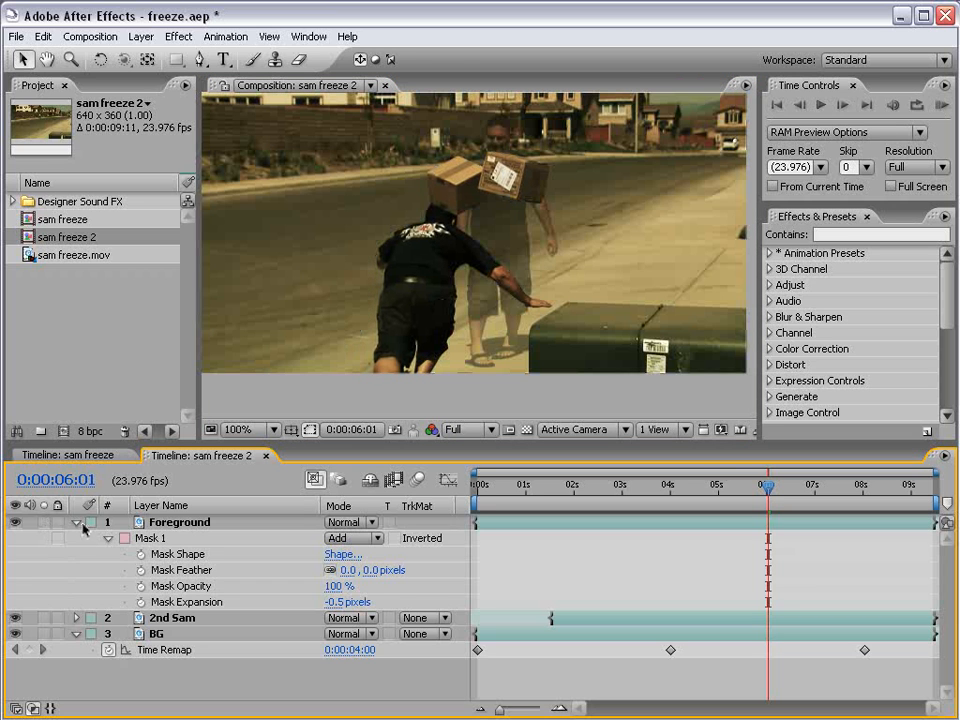
{"action": "left_click", "coordinate": [76, 522]}
{"action": "left_click", "coordinate": [76, 554]}
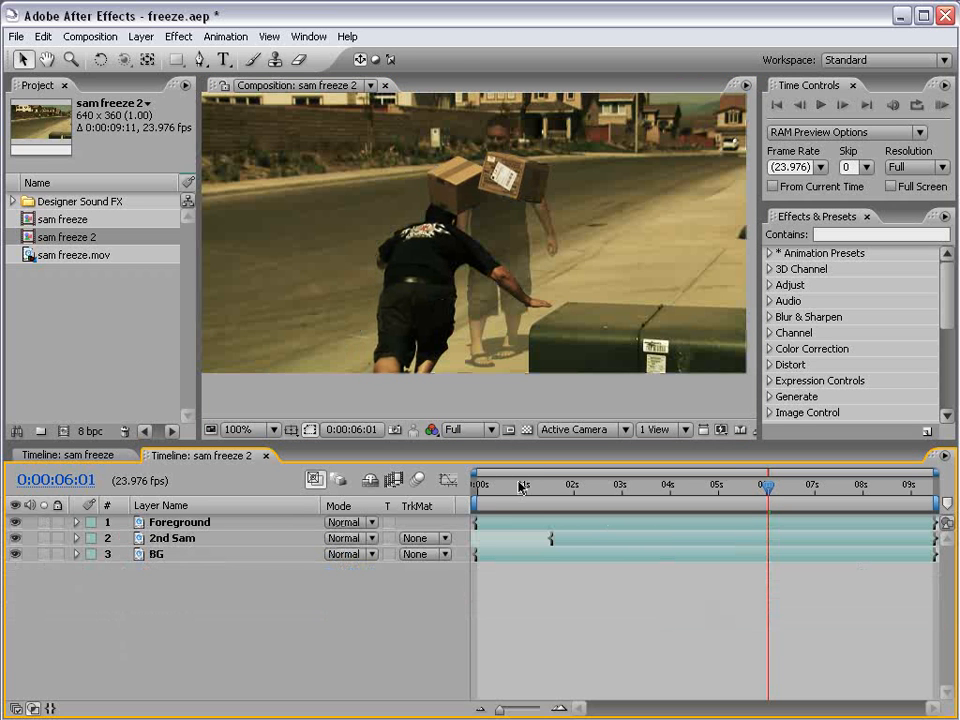
Reveal BG's Time Remap keyframes and trim the start of the Foreground layer to the freeze keyframe at 0:00:04:00.
{"action": "left_click", "coordinate": [528, 488]}
{"action": "left_click_drag", "start_coordinate": [528, 492], "coordinate": [668, 492]}
{"action": "left_click", "coordinate": [589, 555]}
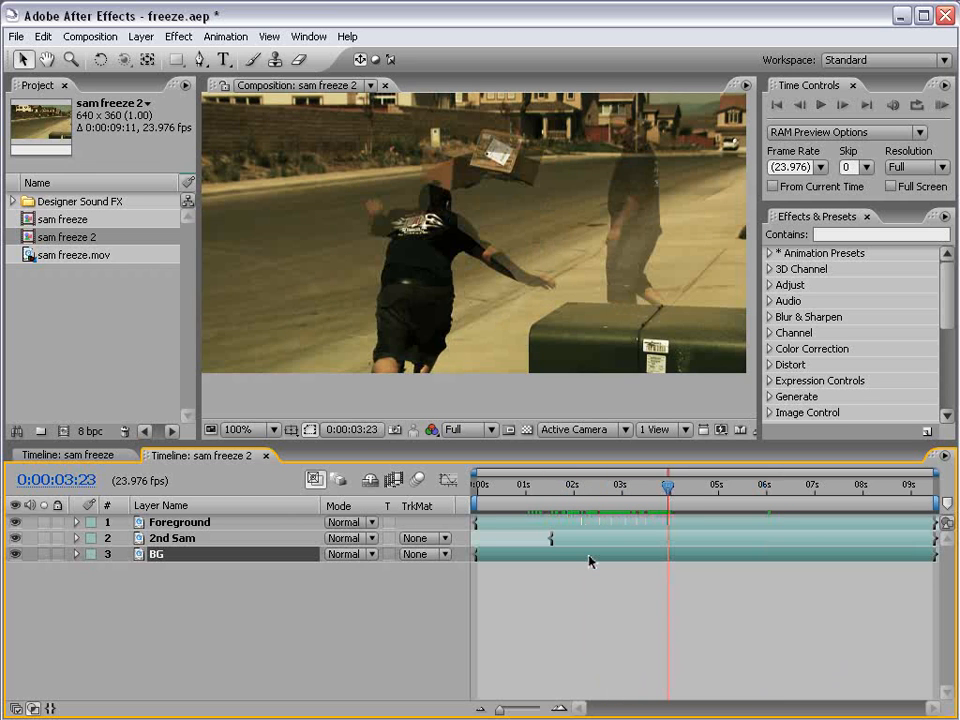
{"action": "key", "text": "u"}
{"action": "left_click_drag", "start_coordinate": [668, 486], "coordinate": [668, 486]}
{"action": "left_click", "coordinate": [674, 522]}
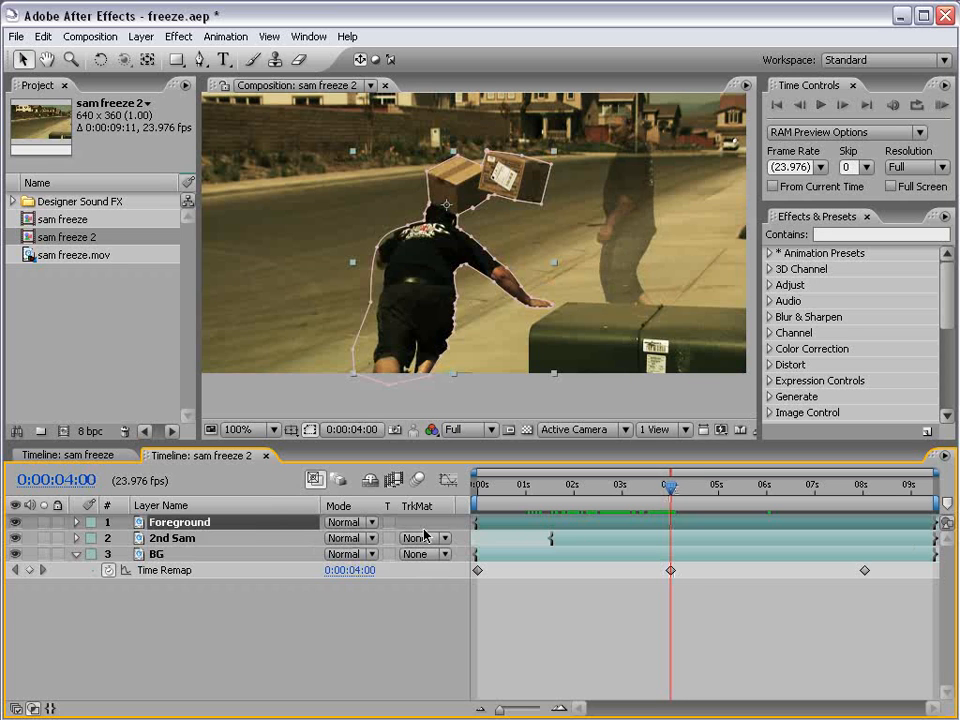
{"action": "left_click_drag", "start_coordinate": [479, 523], "coordinate": [866, 507]}
Trim the end of the Foreground layer at 0:00:08:00, one frame before BG's last Time Remap keyframe.
{"action": "left_click", "coordinate": [747, 656]}
{"action": "key", "text": "equal"}
{"action": "key", "text": "equal"}
{"action": "key", "text": "equal"}
{"action": "left_click_drag", "start_coordinate": [862, 572], "coordinate": [717, 570]}
{"action": "left_click", "coordinate": [718, 527]}
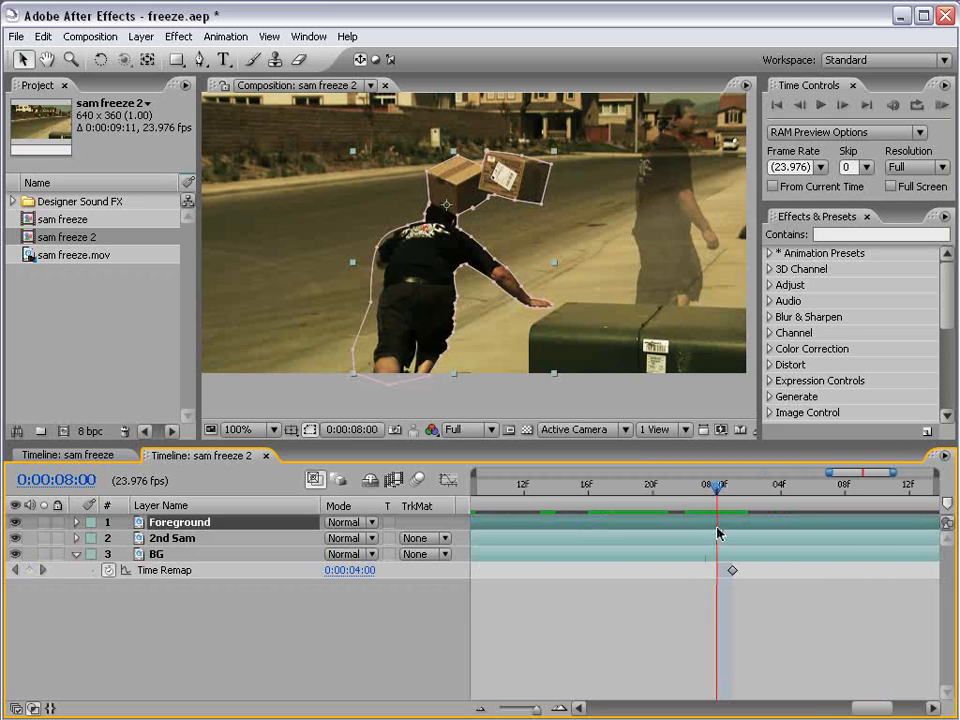
{"action": "key", "text": "alt+bracketright"}
{"action": "key", "text": "Page_Down"}
{"action": "left_click", "coordinate": [690, 568]}
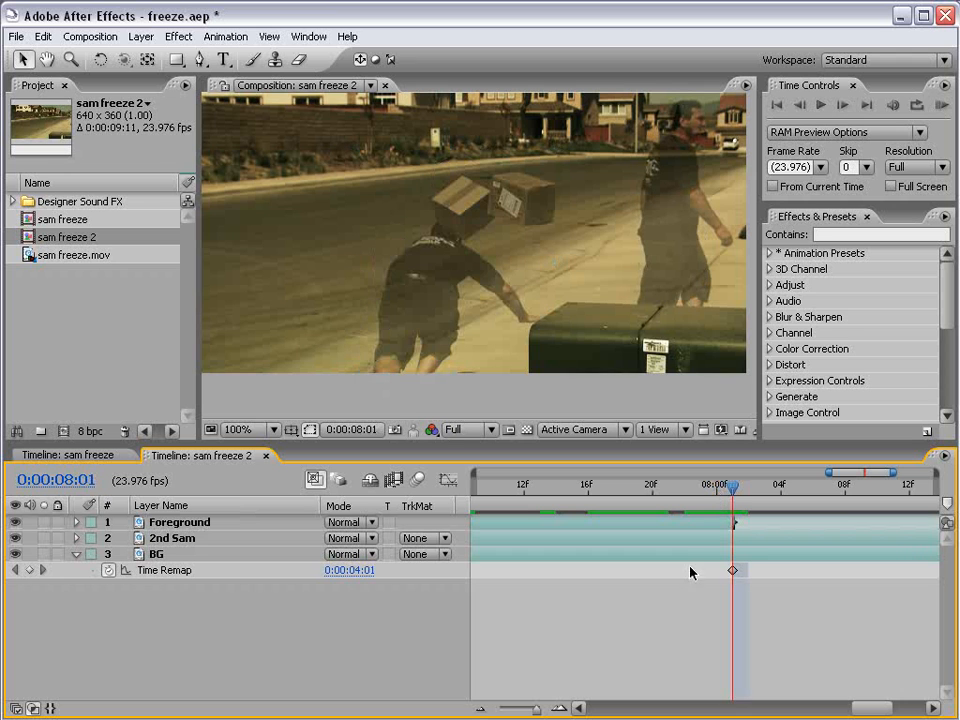
{"action": "key", "text": "minus"}
{"action": "key", "text": "minus"}
{"action": "key", "text": "minus"}
Set the 2nd Sam layer's opacity to 100% and scrub through the freeze to check the composite.
{"action": "left_click_drag", "start_coordinate": [615, 487], "coordinate": [559, 515]}
{"action": "left_click", "coordinate": [133, 539]}
{"action": "key", "text": "t"}
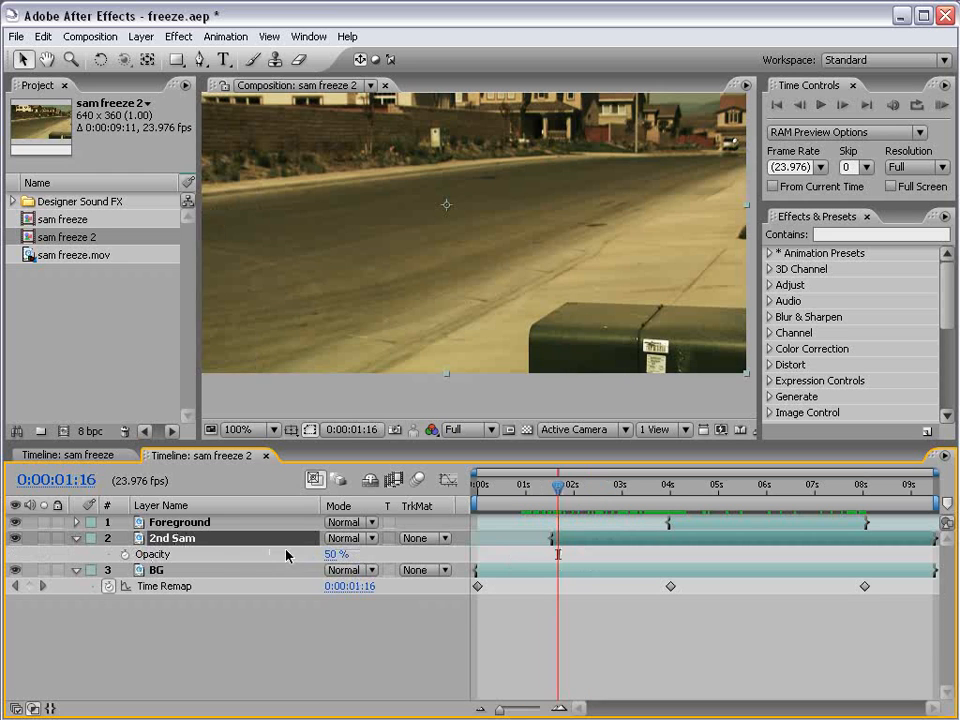
{"action": "left_click_drag", "start_coordinate": [330, 555], "coordinate": [378, 556]}
{"action": "left_click_drag", "start_coordinate": [627, 497], "coordinate": [773, 500]}
{"action": "scroll", "coordinate": [510, 328], "scroll_direction": "down", "scroll_amount": 1}
{"action": "left_click_drag", "start_coordinate": [525, 252], "coordinate": [535, 274]}
{"action": "scroll", "coordinate": [510, 290], "scroll_direction": "up", "scroll_amount": 2}
{"action": "left_click_drag", "start_coordinate": [640, 498], "coordinate": [582, 507]}
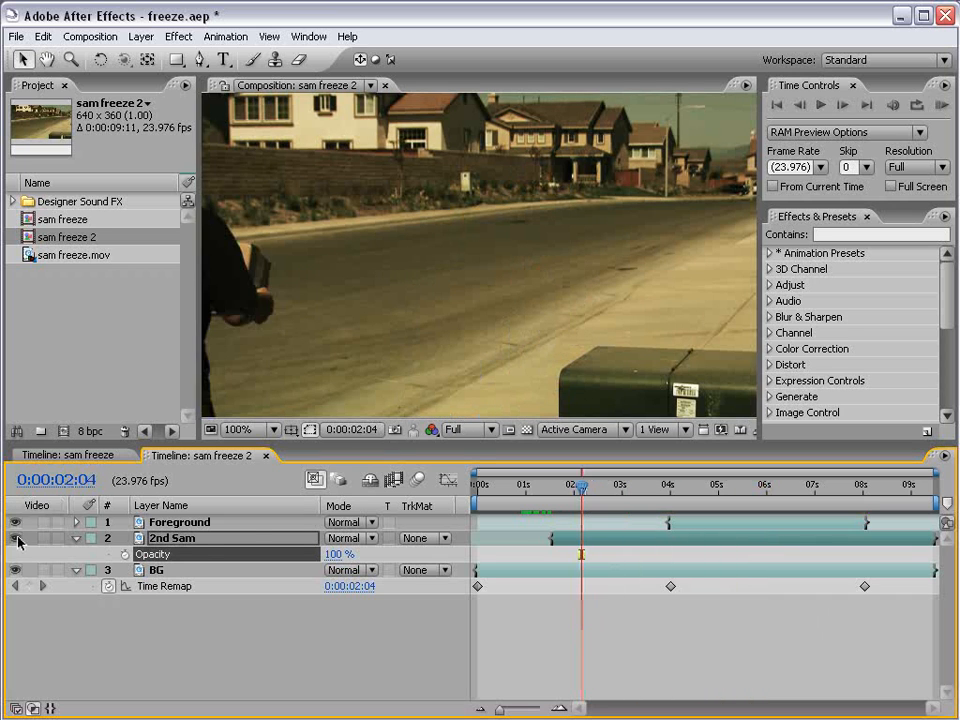
Solo 2nd Sam and draw a rectangular mask at 0:00:02:23 around the frame's right part, extending past its edges.
{"action": "left_click", "coordinate": [196, 543]}
{"action": "scroll", "coordinate": [510, 225], "scroll_direction": "down", "scroll_amount": 1}
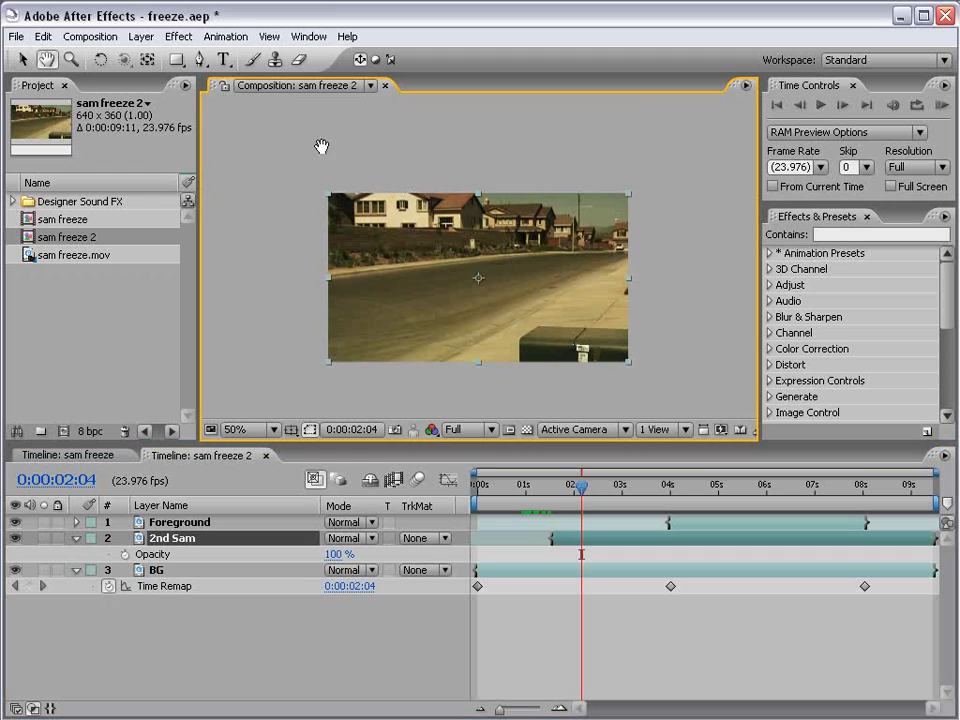
{"action": "left_click", "coordinate": [176, 61]}
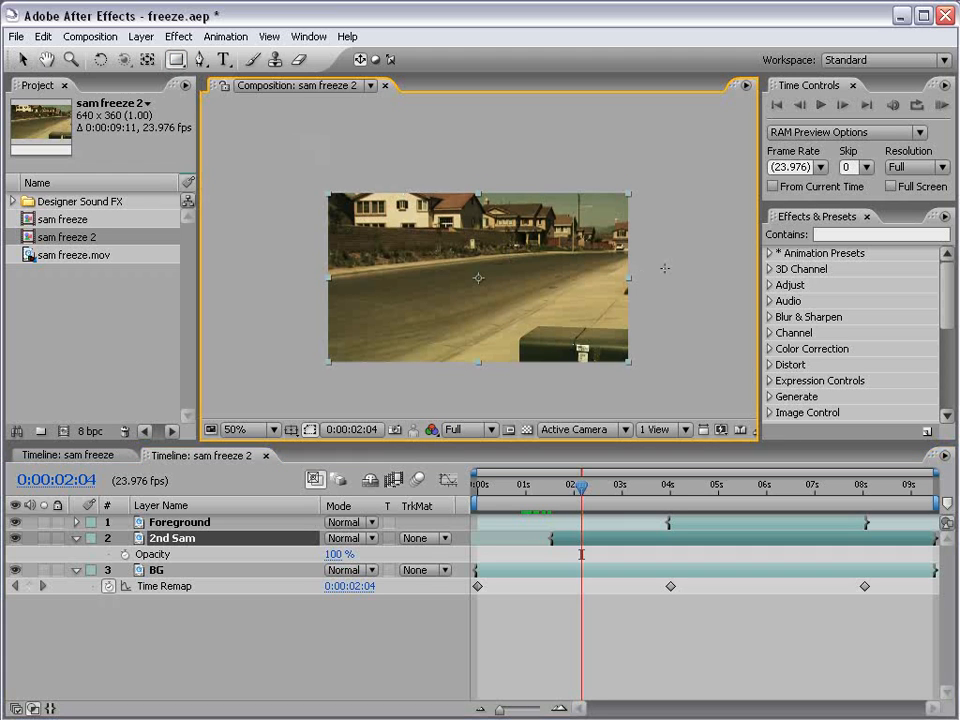
{"action": "left_click_drag", "start_coordinate": [580, 487], "coordinate": [630, 487]}
{"action": "left_click", "coordinate": [44, 539]}
{"action": "key", "text": "space"}
{"action": "left_click_drag", "start_coordinate": [583, 390], "coordinate": [519, 388]}
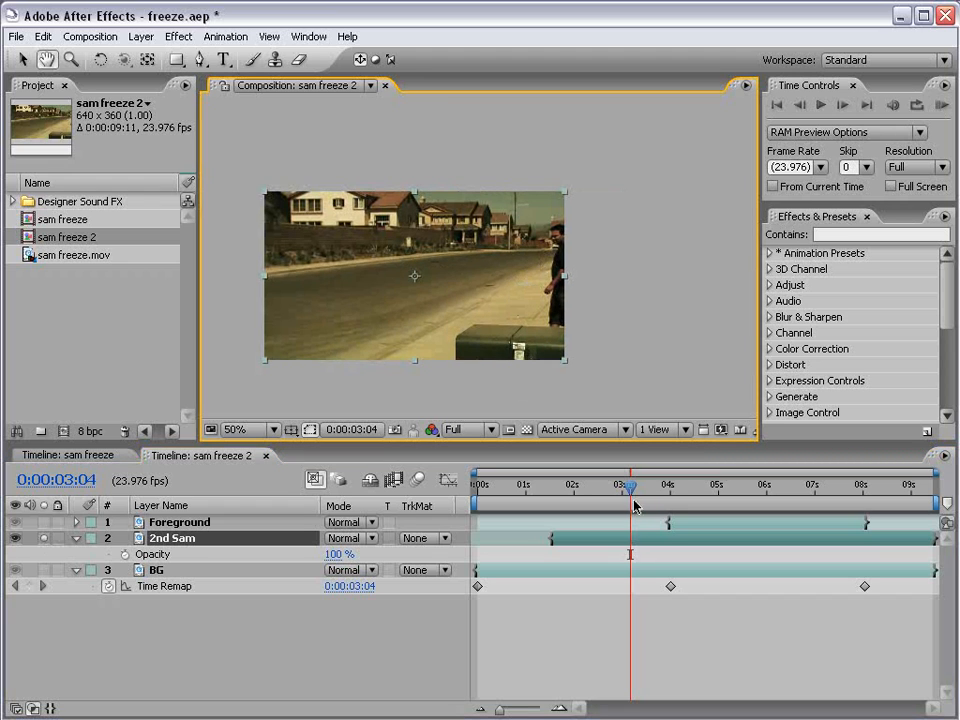
{"action": "left_click_drag", "start_coordinate": [633, 489], "coordinate": [621, 489]}
{"action": "mouse_move", "coordinate": [495, 151]}
{"action": "left_mouse_down"}
{"action": "mouse_move", "coordinate": [603, 381]}
{"action": "mouse_move", "coordinate": [652, 388]}
{"action": "left_mouse_up"}
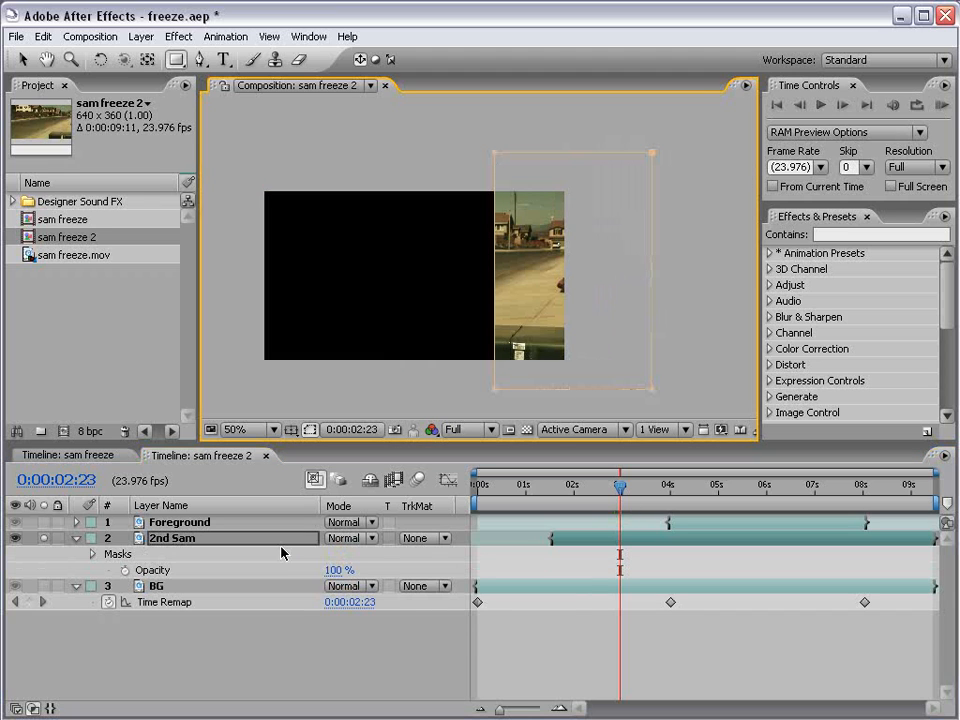
Start keyframing 2nd Sam's Mask Shape at 0:00:02:23 and shift the mask left at about 5 seconds to contain the walking man.
{"action": "key", "text": "m"}
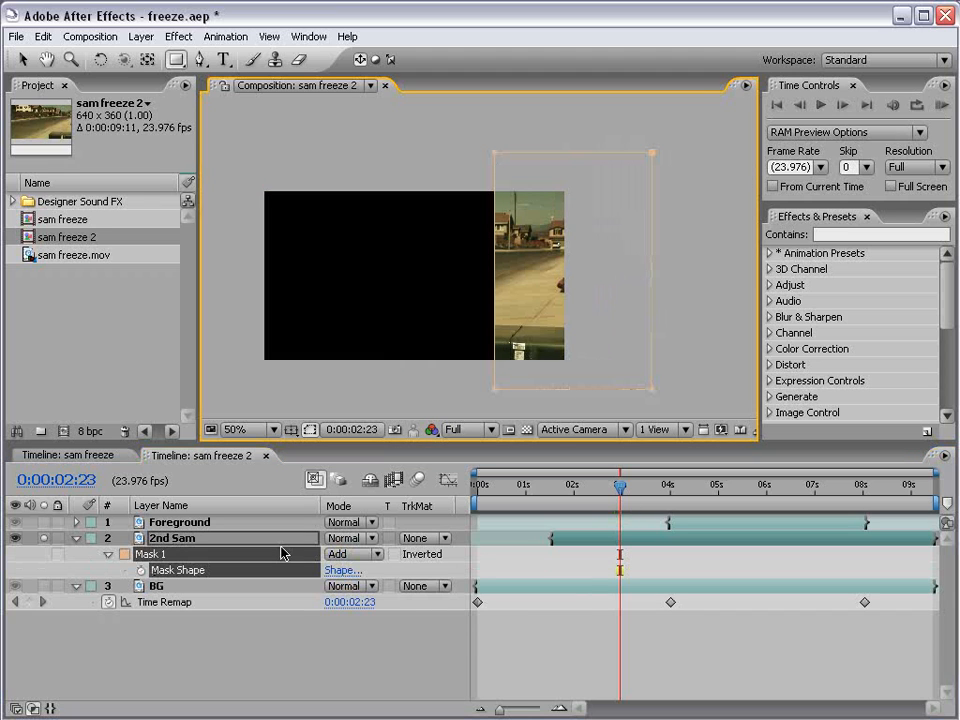
{"action": "left_click", "coordinate": [141, 571]}
{"action": "left_click_drag", "start_coordinate": [620, 487], "coordinate": [728, 490]}
{"action": "key", "text": "v"}
{"action": "left_click_drag", "start_coordinate": [495, 392], "coordinate": [428, 394]}
{"action": "scroll", "coordinate": [426, 350], "scroll_direction": "up", "scroll_amount": 1}
{"action": "left_click_drag", "start_coordinate": [422, 329], "coordinate": [455, 312]}
Shift the mask slightly further left at 0:00:05:16 and slightly back right at about 7 seconds to follow the man.
{"action": "left_click_drag", "start_coordinate": [728, 490], "coordinate": [750, 490]}
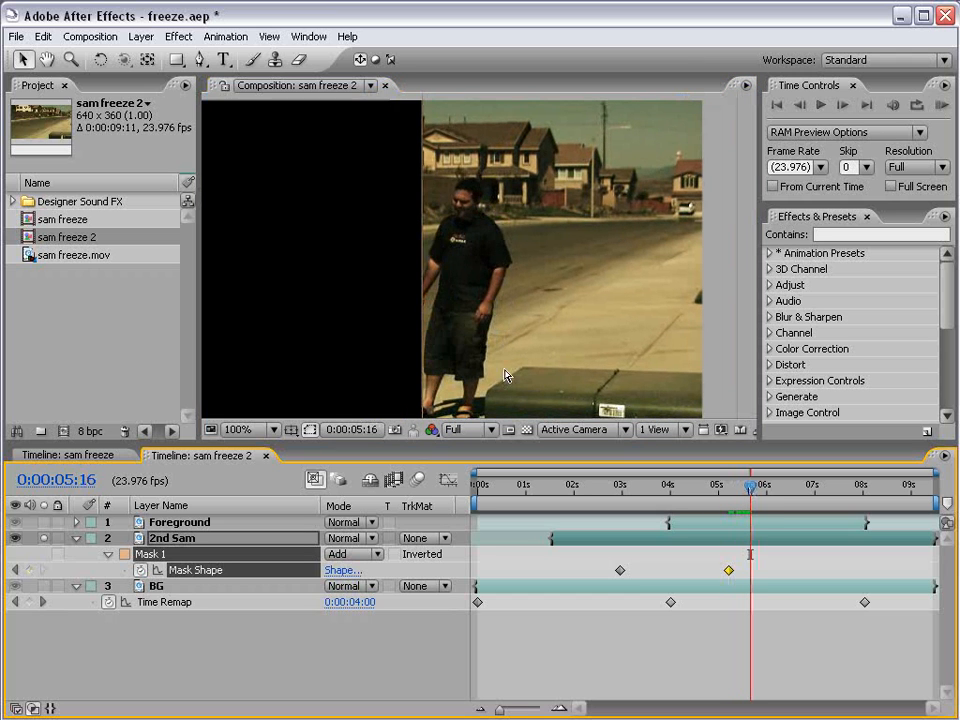
{"action": "scroll", "coordinate": [508, 377], "scroll_direction": "down", "scroll_amount": 1}
{"action": "left_click_drag", "start_coordinate": [450, 383], "coordinate": [436, 381]}
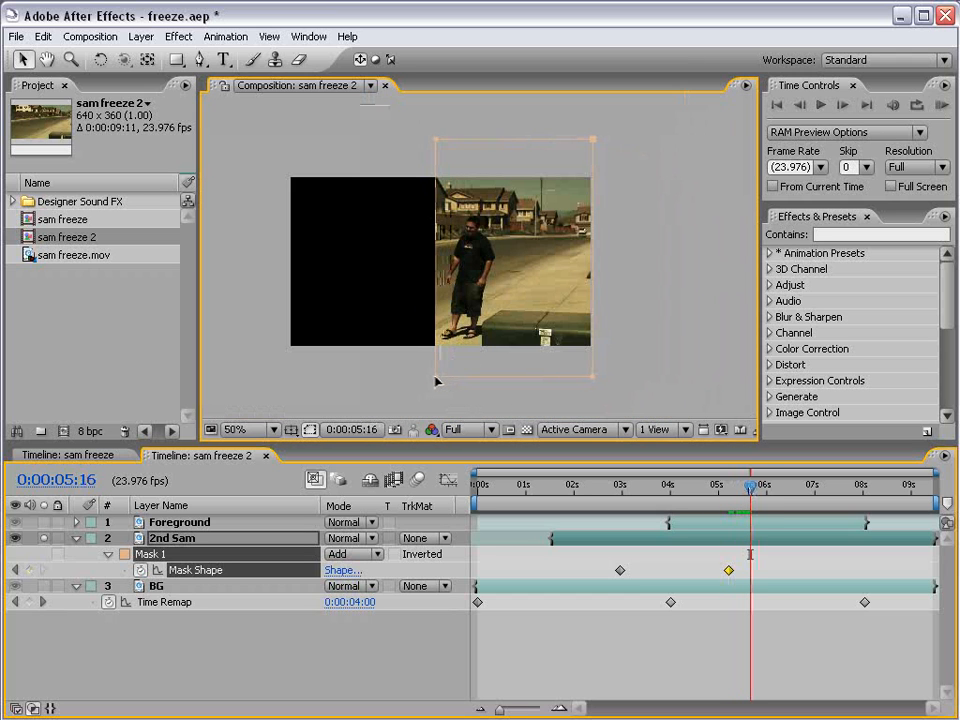
{"action": "left_click_drag", "start_coordinate": [751, 487], "coordinate": [828, 487]}
{"action": "left_click_drag", "start_coordinate": [440, 377], "coordinate": [444, 379]}
Move the mask right just before 8 seconds and completely outside the frame's right edge at 0:00:08:20.
{"action": "left_click_drag", "start_coordinate": [825, 489], "coordinate": [858, 487]}
{"action": "left_click_drag", "start_coordinate": [441, 379], "coordinate": [499, 381]}
{"action": "left_click_drag", "start_coordinate": [858, 487], "coordinate": [903, 488]}
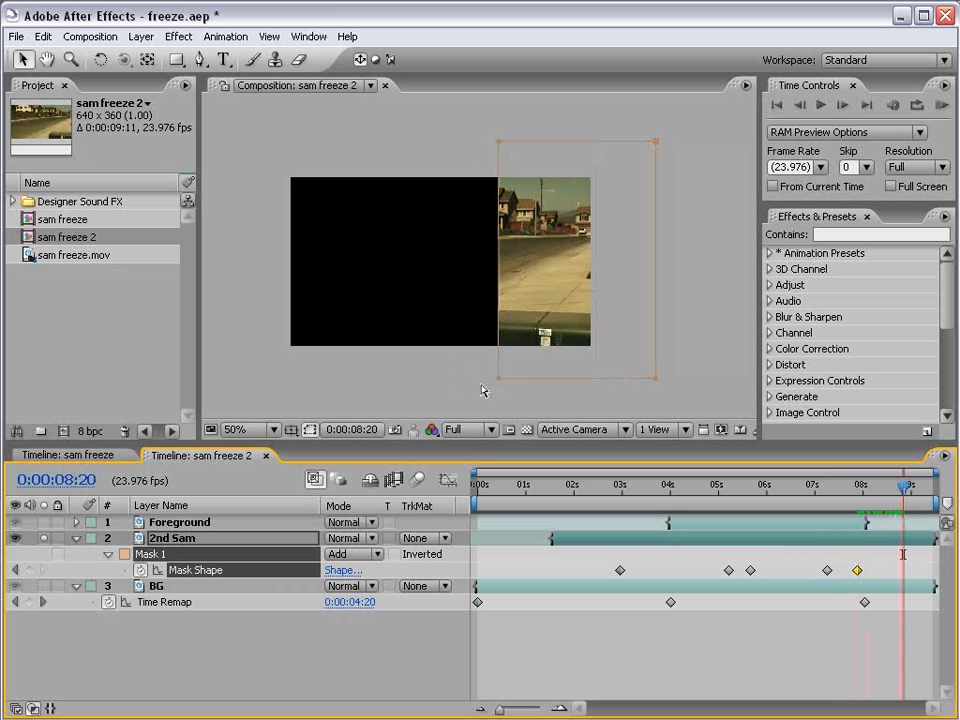
{"action": "left_click_drag", "start_coordinate": [501, 381], "coordinate": [602, 377]}
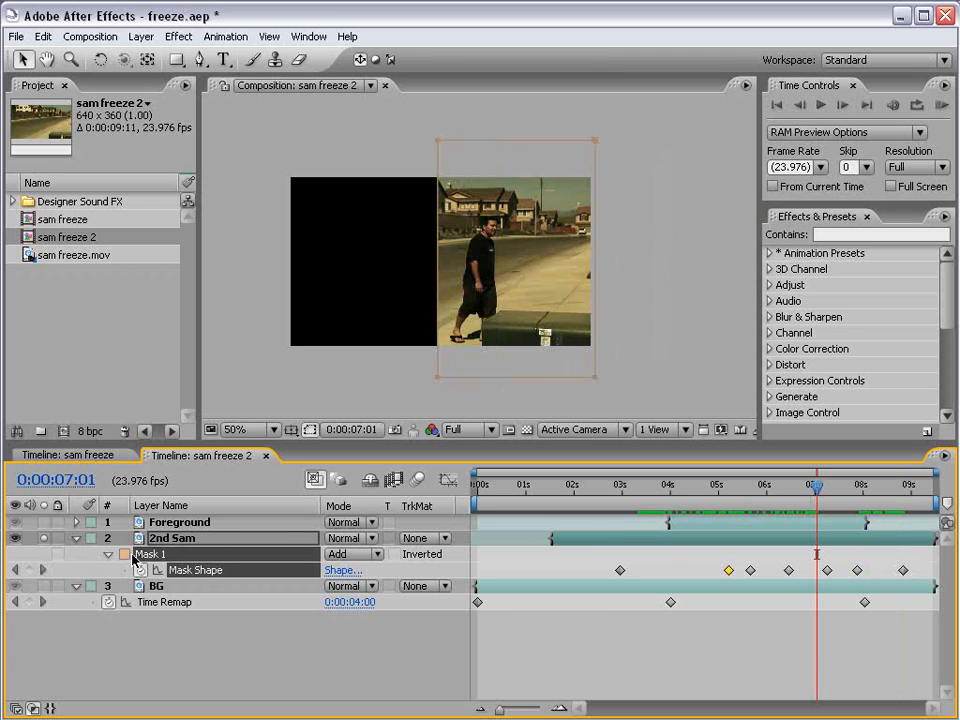
Set 2nd Sam's Mask 1 expansion to 15 pixels and feather to 25 pixels, and scrub to check the soft edge.
{"action": "key", "text": "m"}
{"action": "key", "text": "m"}
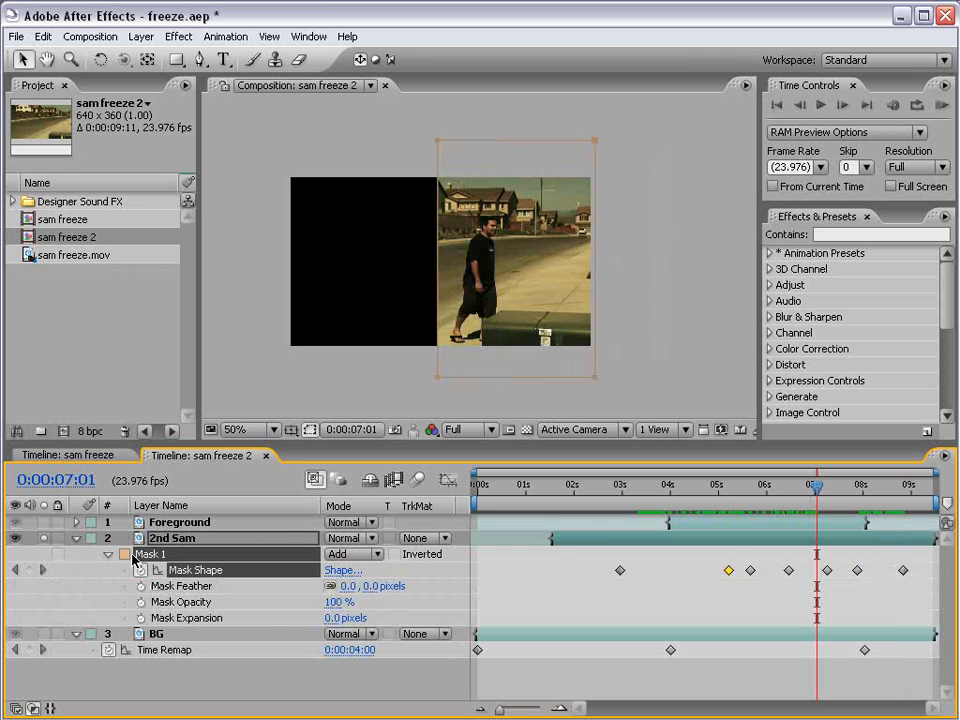
{"action": "left_click_drag", "start_coordinate": [330, 618], "coordinate": [345, 618]}
{"action": "left_click", "coordinate": [368, 586]}
{"action": "type", "text": "25"}
{"action": "key", "text": "Return"}
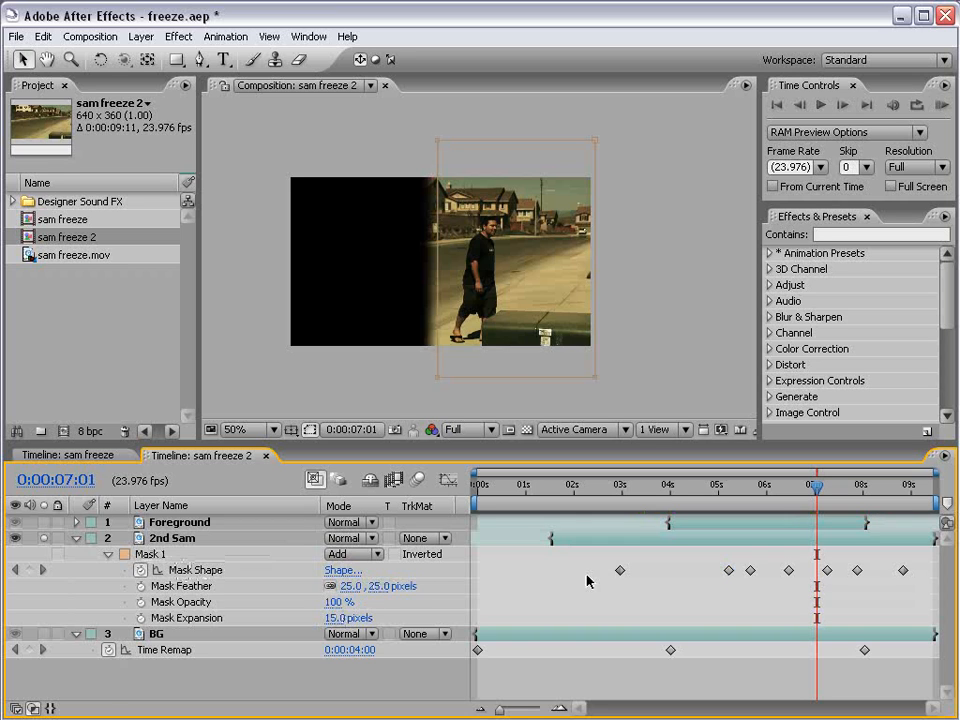
{"action": "key", "text": "slash"}
{"action": "left_click_drag", "start_coordinate": [383, 288], "coordinate": [408, 284]}
{"action": "left_click_drag", "start_coordinate": [752, 485], "coordinate": [716, 498]}
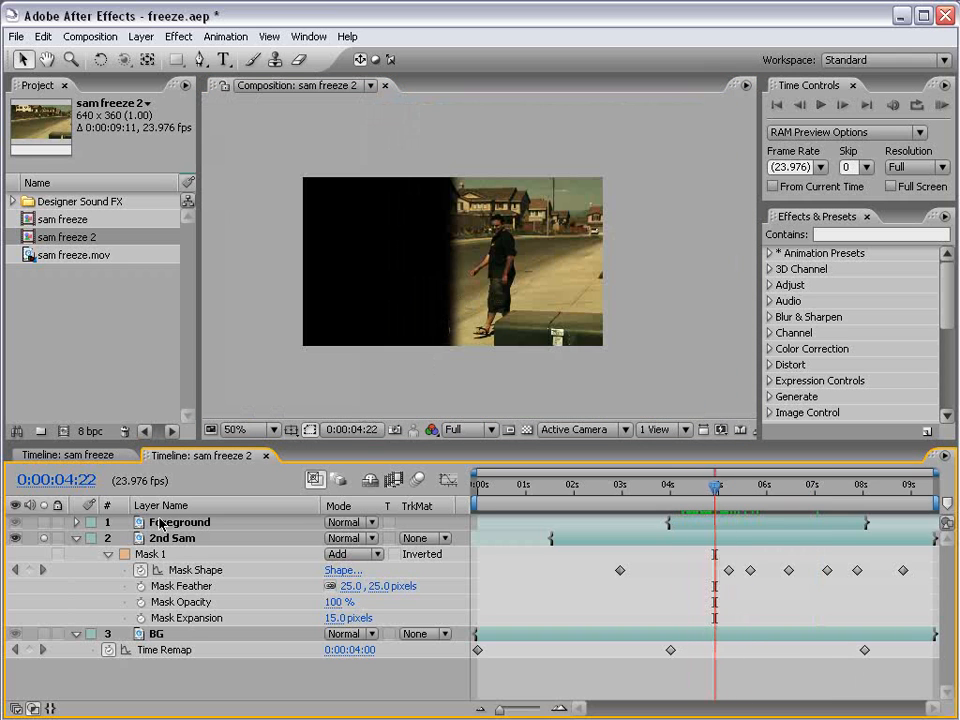
Collapse the 2nd Sam and BG layer properties and clear the solos so all layers show.
{"action": "left_click", "coordinate": [75, 538]}
{"action": "left_click", "coordinate": [76, 554]}
{"action": "left_click", "coordinate": [156, 553]}
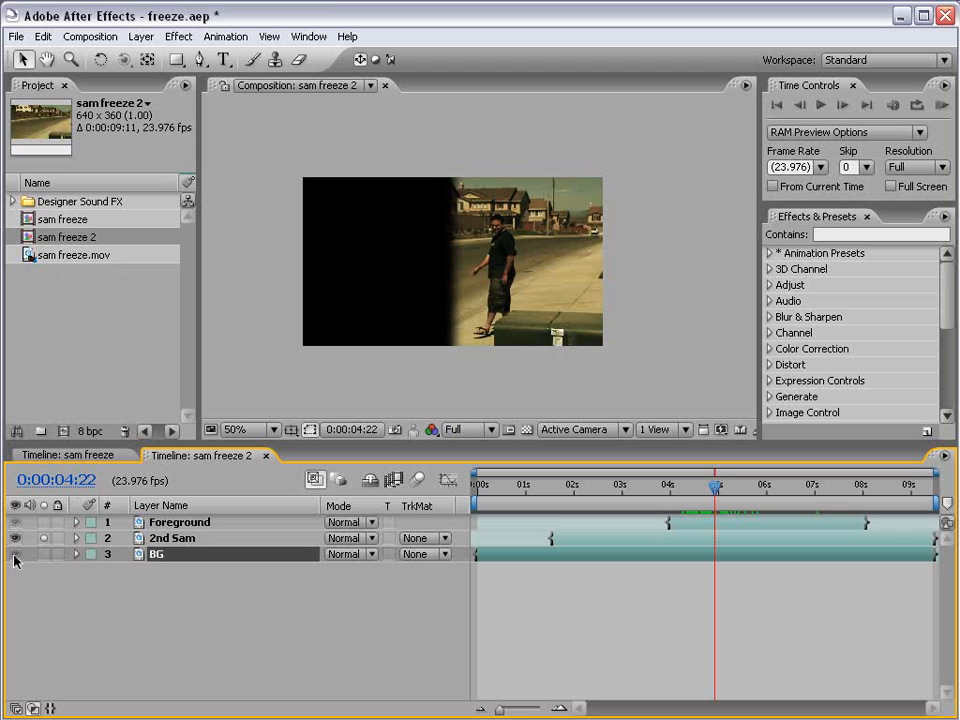
{"action": "left_click", "coordinate": [43, 538]}
{"action": "left_click", "coordinate": [44, 553]}
{"action": "left_click", "coordinate": [44, 553]}
{"action": "left_click", "coordinate": [44, 553]}
{"action": "left_click", "coordinate": [44, 553]}
Scrub the full composite up to 0:00:03:22 and examine both men up close just before the freeze.
{"action": "left_click", "coordinate": [664, 619]}
{"action": "left_click_drag", "start_coordinate": [516, 504], "coordinate": [668, 508]}
{"action": "scroll", "coordinate": [576, 303], "scroll_direction": "up", "scroll_amount": 1}
{"action": "key", "text": "space"}
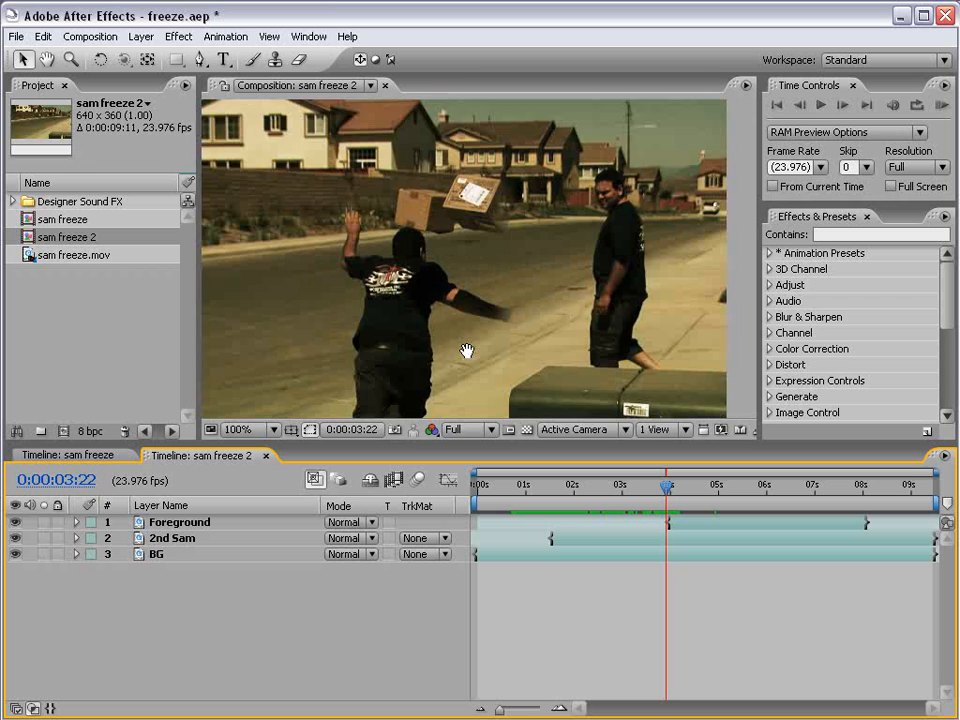
Select the 2nd Sam layer and step across the freeze start to 0:00:04:01, examining both men and the mask edge up close.
{"action": "left_click_drag", "start_coordinate": [467, 350], "coordinate": [463, 311]}
{"action": "left_click_drag", "start_coordinate": [676, 491], "coordinate": [666, 491]}
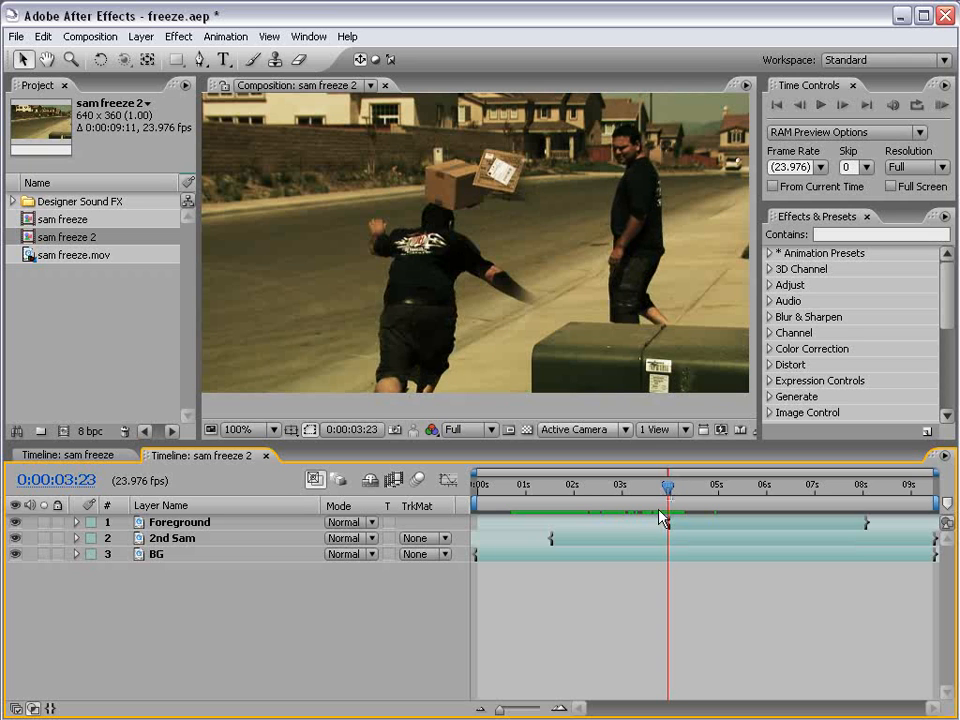
{"action": "left_click", "coordinate": [440, 282]}
{"action": "scroll", "coordinate": [446, 281], "scroll_direction": "down", "scroll_amount": 1}
{"action": "key", "text": "space"}
{"action": "left_click_drag", "start_coordinate": [555, 271], "coordinate": [551, 249]}
{"action": "scroll", "coordinate": [540, 260], "scroll_direction": "up", "scroll_amount": 1}
{"action": "left_click_drag", "start_coordinate": [467, 373], "coordinate": [449, 307]}
{"action": "left_click_drag", "start_coordinate": [510, 393], "coordinate": [567, 368]}
{"action": "key", "text": "Page_Down"}
{"action": "key", "text": "Page_Down"}
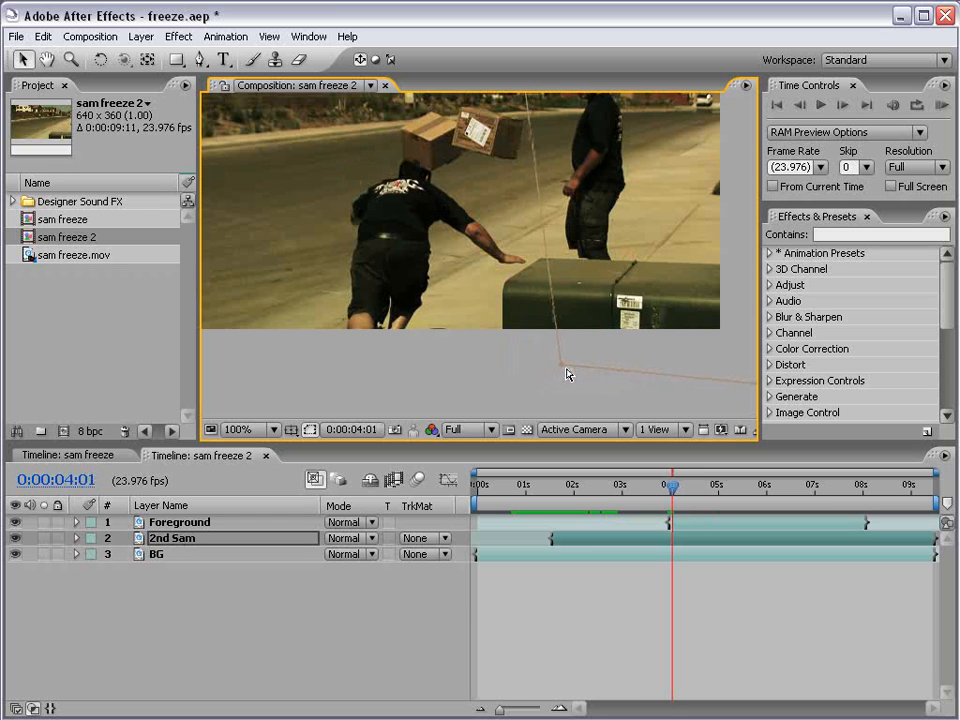
Step backward frame by frame to 0:00:03:14, checking how 2nd Sam's mask follows the second man before the freeze.
{"action": "key", "text": "Page_Up"}
{"action": "key", "text": "Page_Up"}
{"action": "key", "text": "Page_Up"}
{"action": "key", "text": "Page_Up"}
{"action": "key", "text": "Page_Up"}
{"action": "key", "text": "Page_Up"}
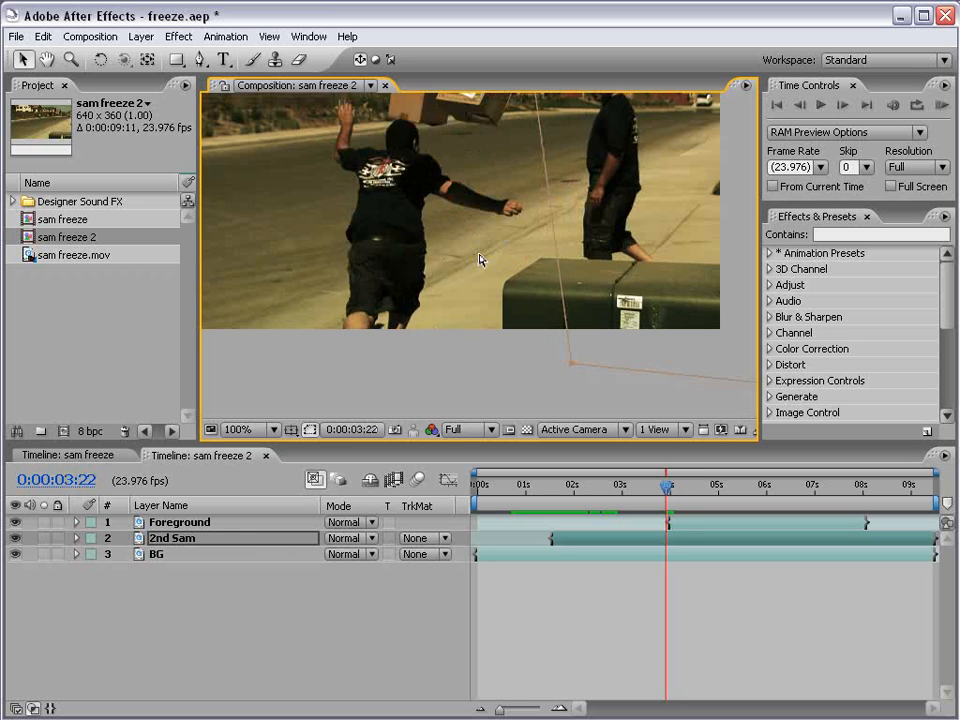
{"action": "key", "text": "Page_Up"}
{"action": "scroll", "coordinate": [487, 254], "scroll_direction": "down", "scroll_amount": 2}
{"action": "left_click_drag", "start_coordinate": [486, 204], "coordinate": [477, 258]}
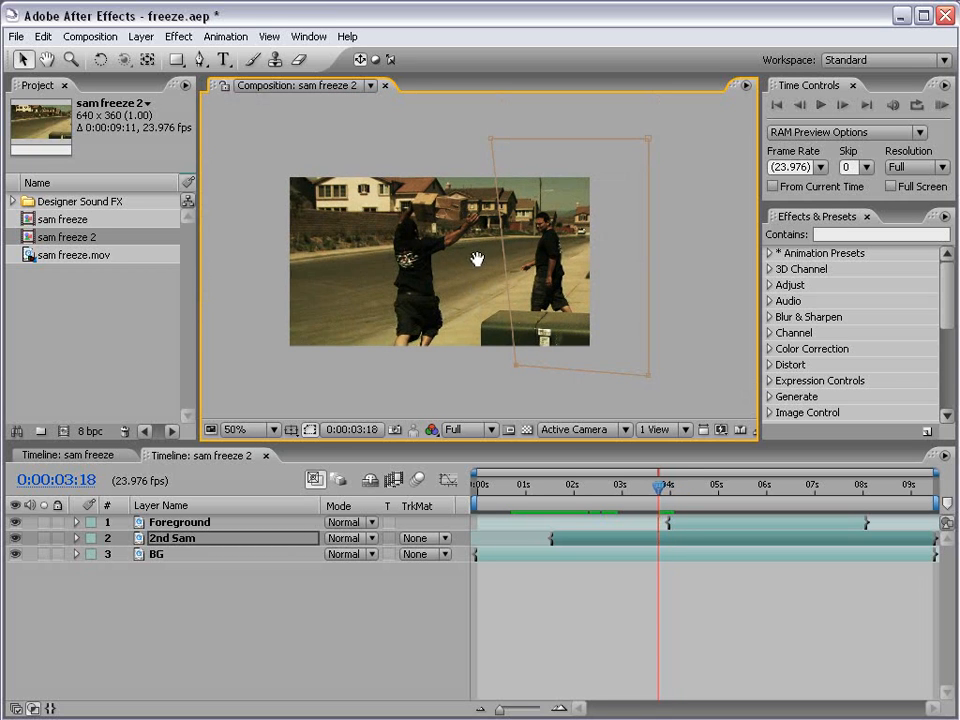
{"action": "key", "text": "Page_Up"}
{"action": "key", "text": "Page_Up"}
{"action": "key", "text": "Page_Up"}
{"action": "key", "text": "Page_Up"}
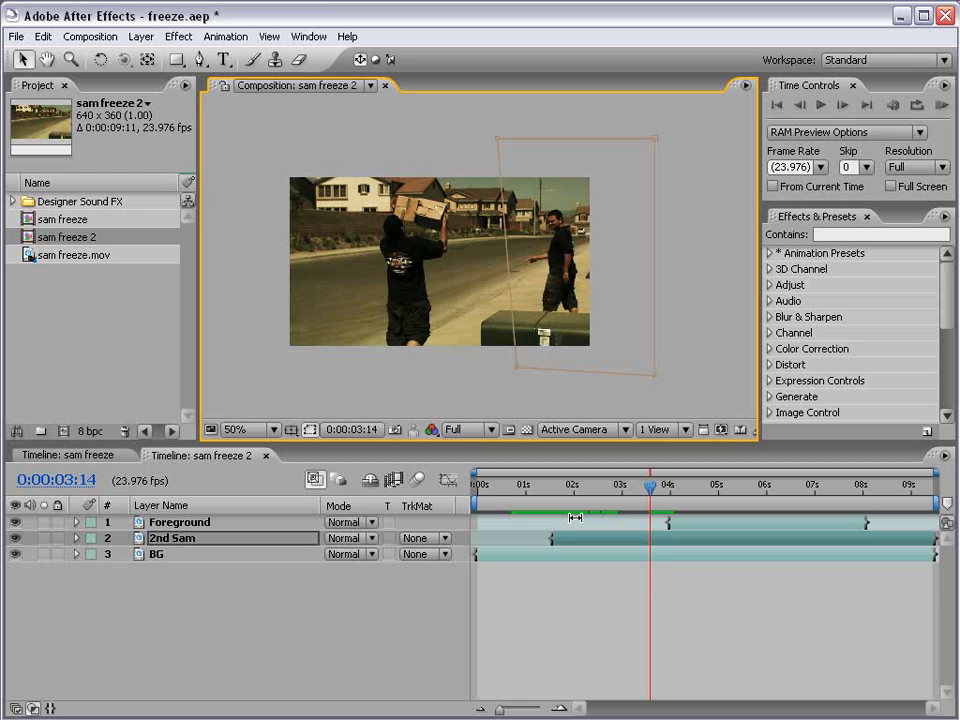
Reveal 2nd Sam's mask shape keyframes and examine the end of the freeze frame by frame from 0:00:07:23 to 0:00:08:04.
{"action": "key", "text": "m"}
{"action": "left_click_drag", "start_coordinate": [656, 499], "coordinate": [861, 488]}
{"action": "scroll", "coordinate": [461, 316], "scroll_direction": "up", "scroll_amount": 1}
{"action": "key", "text": "space"}
{"action": "left_click_drag", "start_coordinate": [453, 350], "coordinate": [474, 306]}
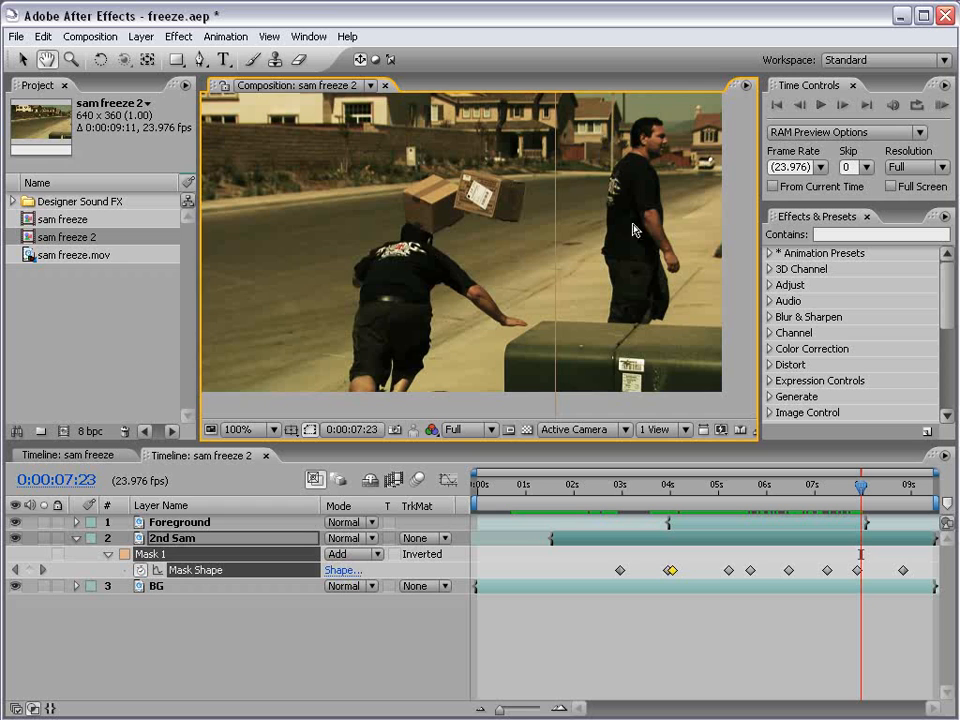
{"action": "scroll", "coordinate": [597, 355], "scroll_direction": "down", "scroll_amount": 1}
{"action": "key", "text": "Page_Down"}
{"action": "key", "text": "Page_Down"}
{"action": "key", "text": "Page_Down"}
{"action": "key", "text": "Page_Down"}
{"action": "key", "text": "Page_Down"}
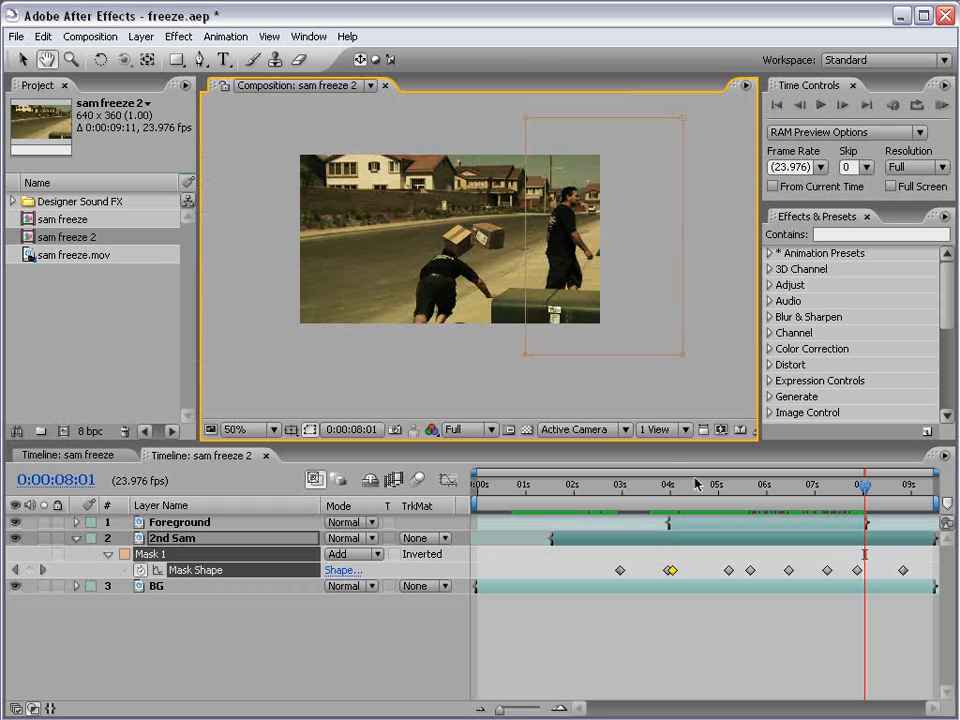
{"action": "left_click", "coordinate": [619, 640]}
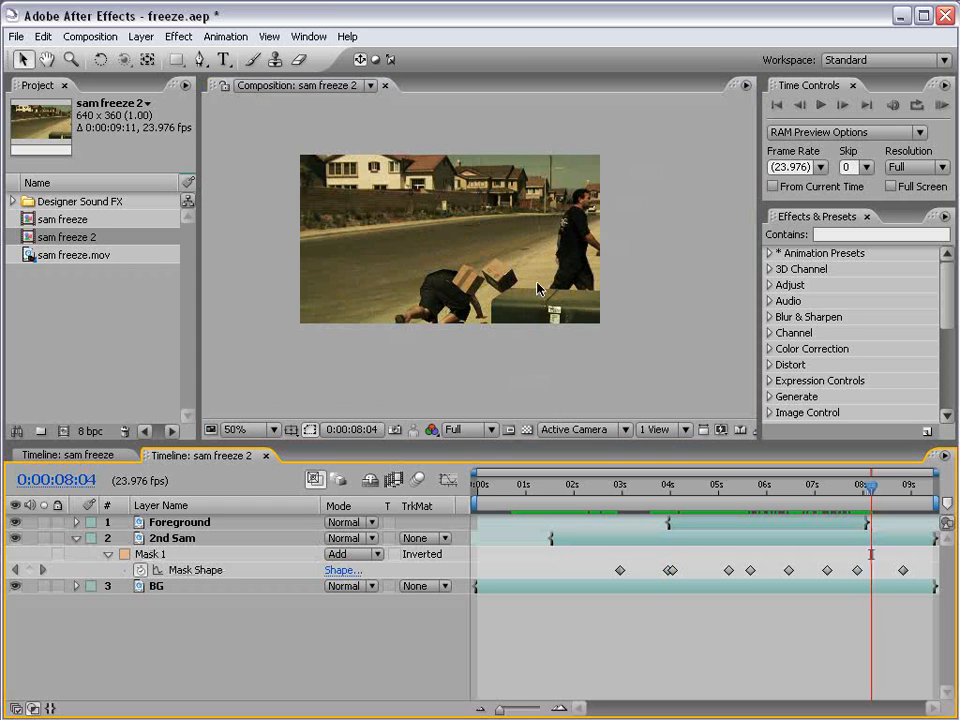
Move the current time to 0:00:00:13 and RAM preview the whole composite at 100% magnification.
{"action": "left_click_drag", "start_coordinate": [538, 493], "coordinate": [505, 490]}
{"action": "scroll", "coordinate": [476, 336], "scroll_direction": "up", "scroll_amount": 1}
{"action": "left_click_drag", "start_coordinate": [450, 240], "coordinate": [499, 276]}
{"action": "key", "text": "KP_0"}
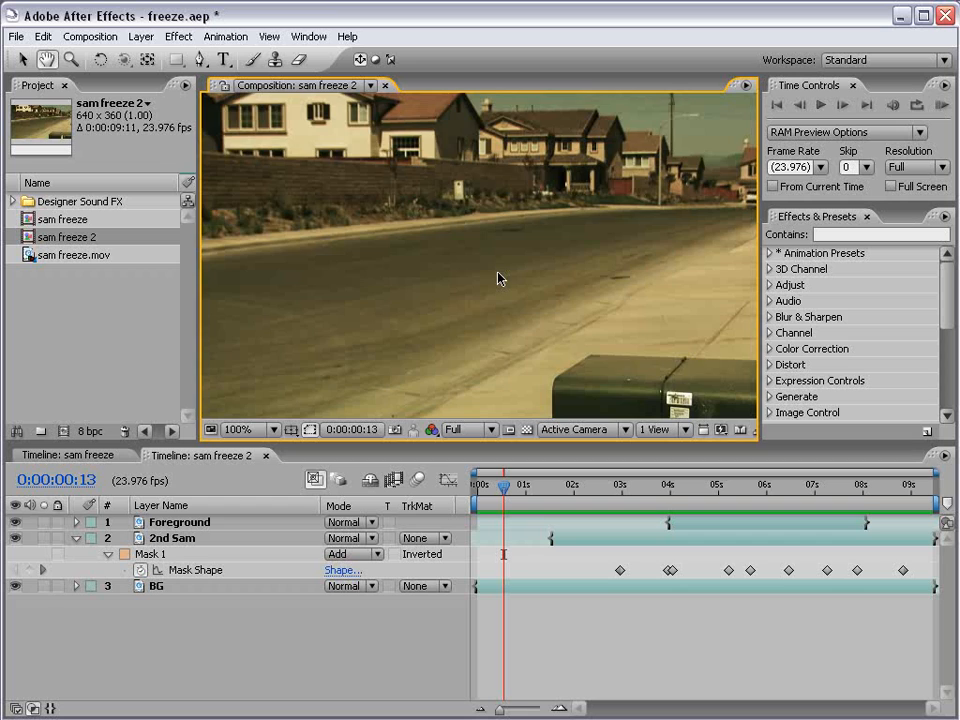
At 0:00:06:01, move the Foreground mask points inward slightly to tighten the edge along the frozen man's outstretched forearm.
{"action": "scroll", "coordinate": [499, 279], "scroll_direction": "down", "scroll_amount": 2}
{"action": "left_click", "coordinate": [520, 492]}
{"action": "left_click_drag", "start_coordinate": [520, 497], "coordinate": [767, 500]}
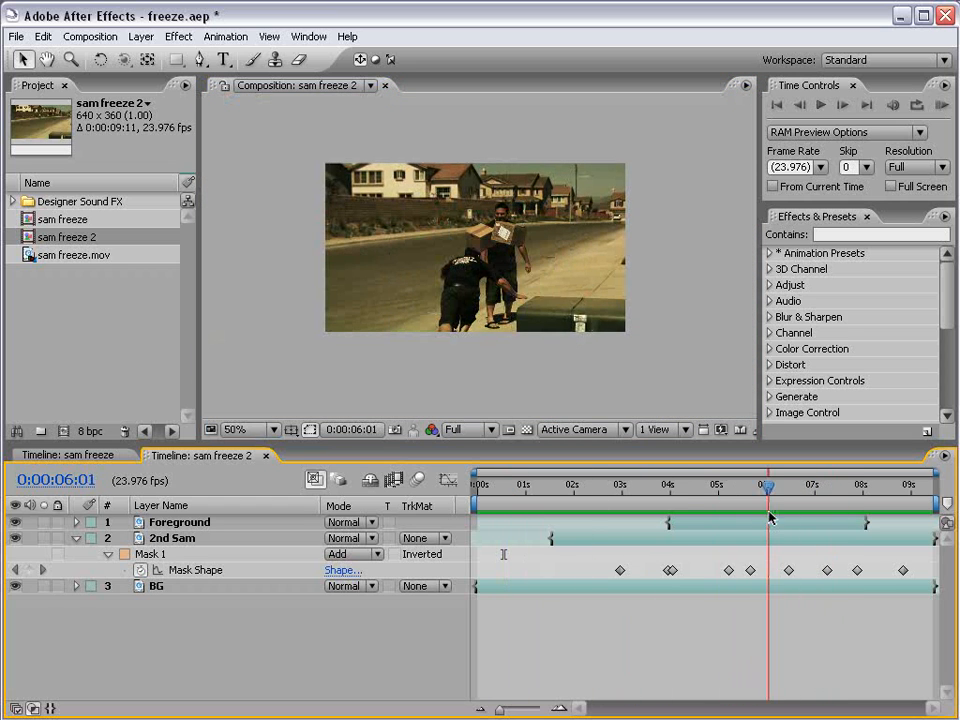
{"action": "scroll", "coordinate": [504, 339], "scroll_direction": "up", "scroll_amount": 2}
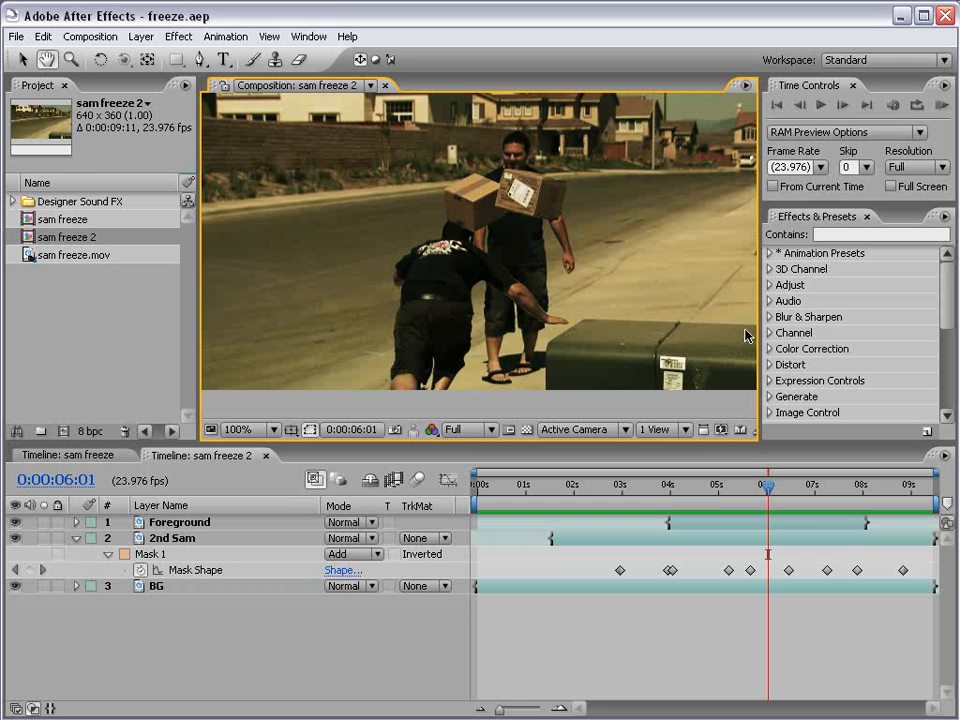
{"action": "left_click", "coordinate": [710, 525]}
{"action": "scroll", "coordinate": [428, 246], "scroll_direction": "up", "scroll_amount": 1}
{"action": "left_click", "coordinate": [310, 431]}
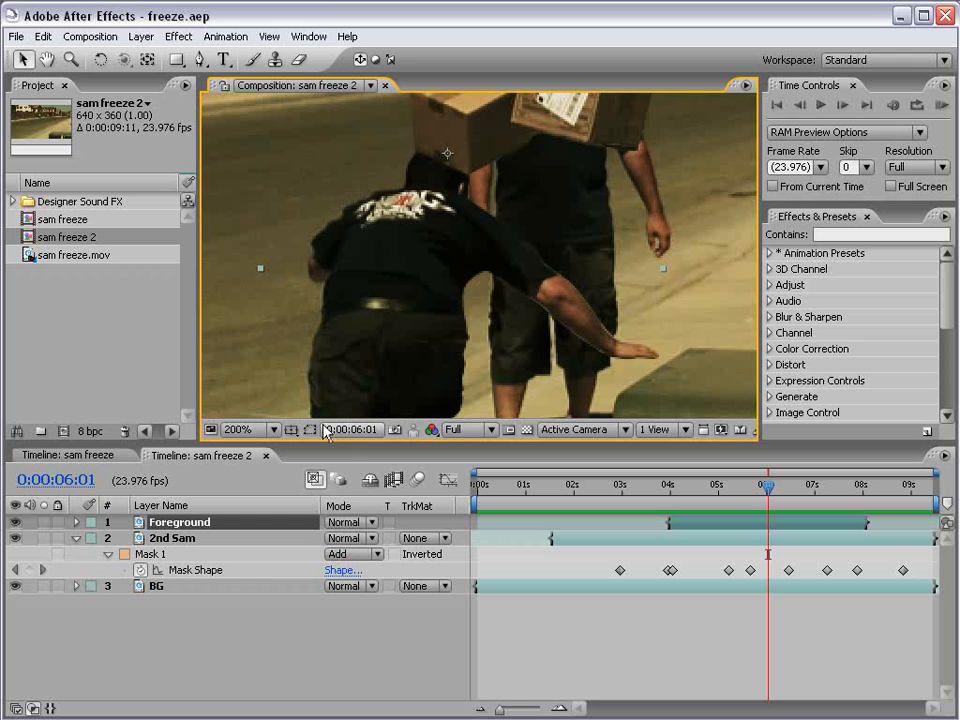
{"action": "left_click", "coordinate": [310, 430]}
{"action": "left_click_drag", "start_coordinate": [545, 308], "coordinate": [548, 304]}
{"action": "left_click_drag", "start_coordinate": [585, 343], "coordinate": [588, 340]}
{"action": "left_click", "coordinate": [606, 550]}
{"action": "scroll", "coordinate": [530, 250], "scroll_direction": "down", "scroll_amount": 1}
{"action": "key", "text": "h"}
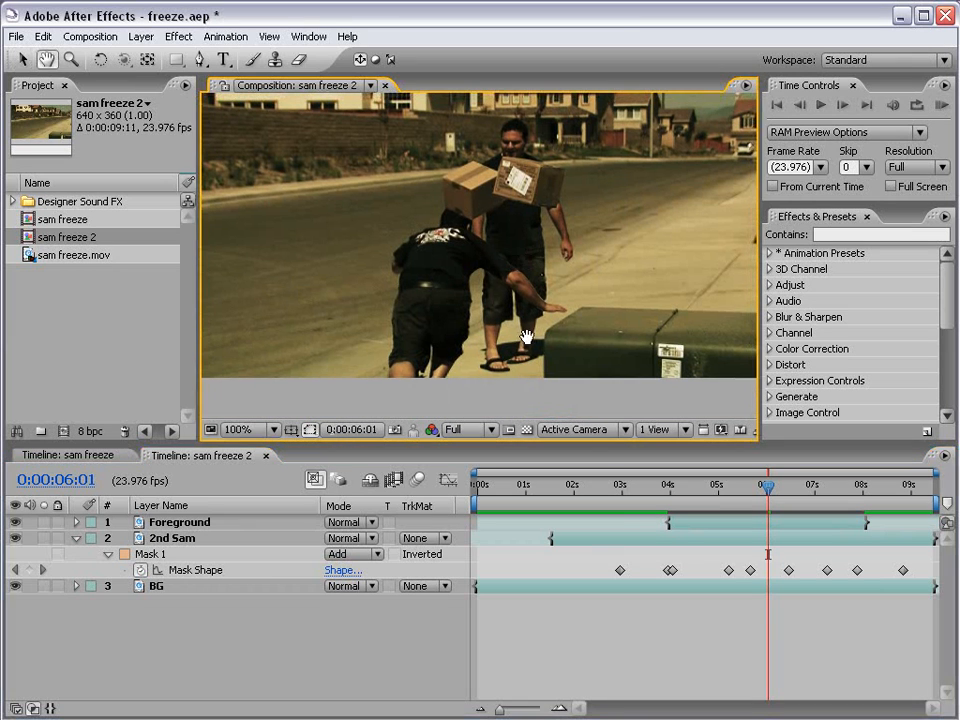
Scrub the frozen section to 0:00:07:02 to check the arm edge, and collapse 2nd Sam's mask properties.
{"action": "left_click", "coordinate": [676, 487]}
{"action": "left_click_drag", "start_coordinate": [676, 487], "coordinate": [818, 487]}
{"action": "scroll", "coordinate": [463, 217], "scroll_direction": "down", "scroll_amount": 1}
{"action": "scroll", "coordinate": [463, 217], "scroll_direction": "up", "scroll_amount": 1}
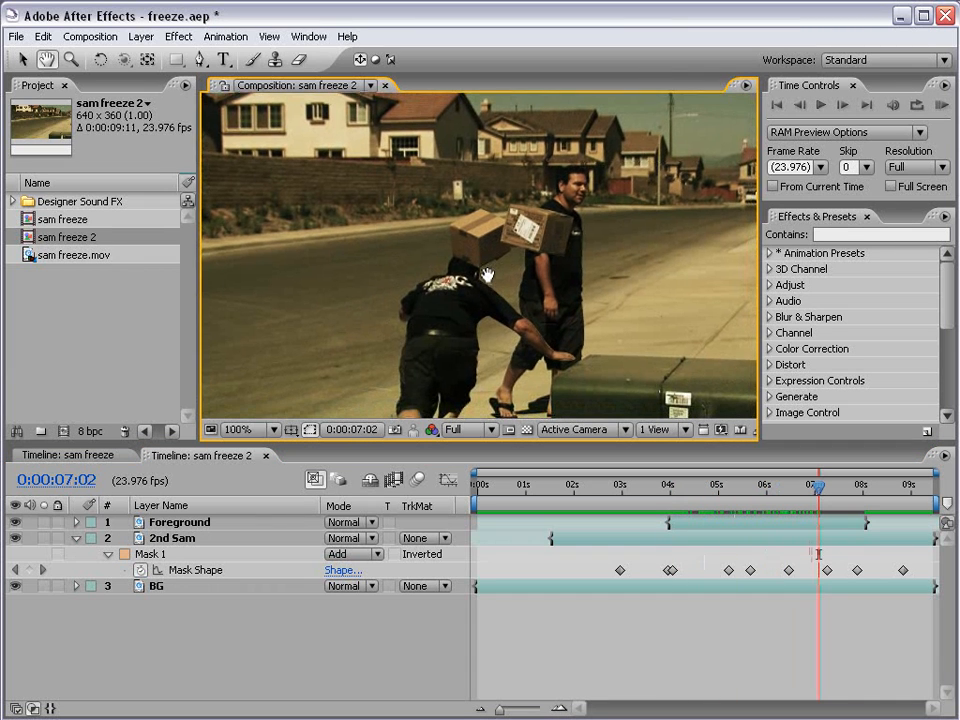
{"action": "left_click", "coordinate": [76, 538]}
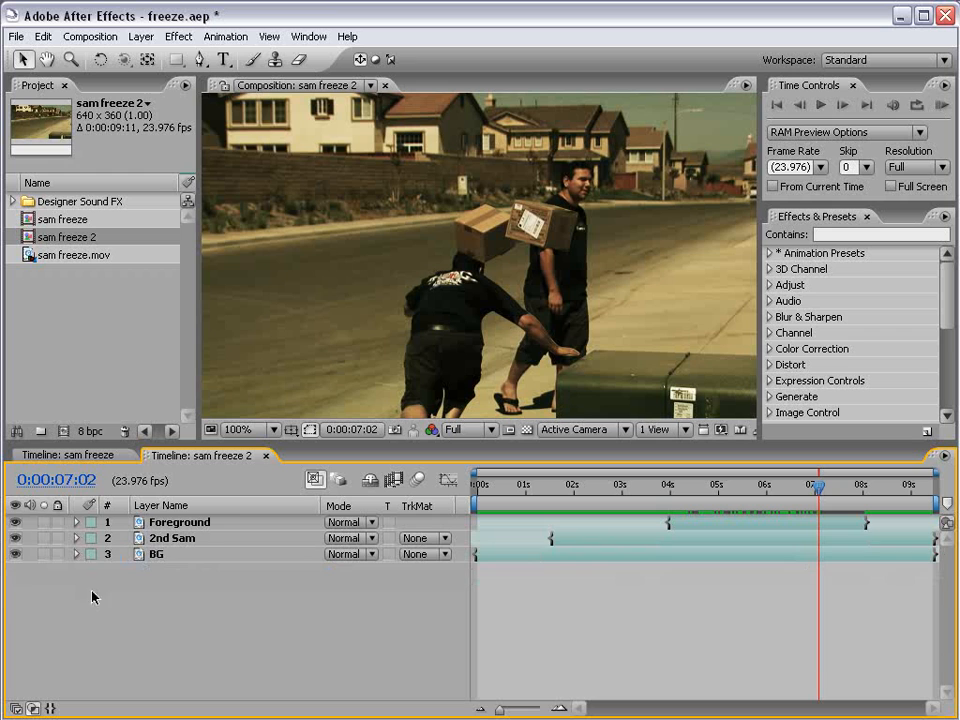
Open the sam freeze composition, review its sound effect layers and preview the audio from near the start.
{"action": "double_click", "coordinate": [40, 219]}
{"action": "left_click_drag", "start_coordinate": [548, 497], "coordinate": [594, 490]}
{"action": "left_click", "coordinate": [128, 569]}
{"action": "left_click", "coordinate": [130, 601]}
{"action": "left_click", "coordinate": [130, 617]}
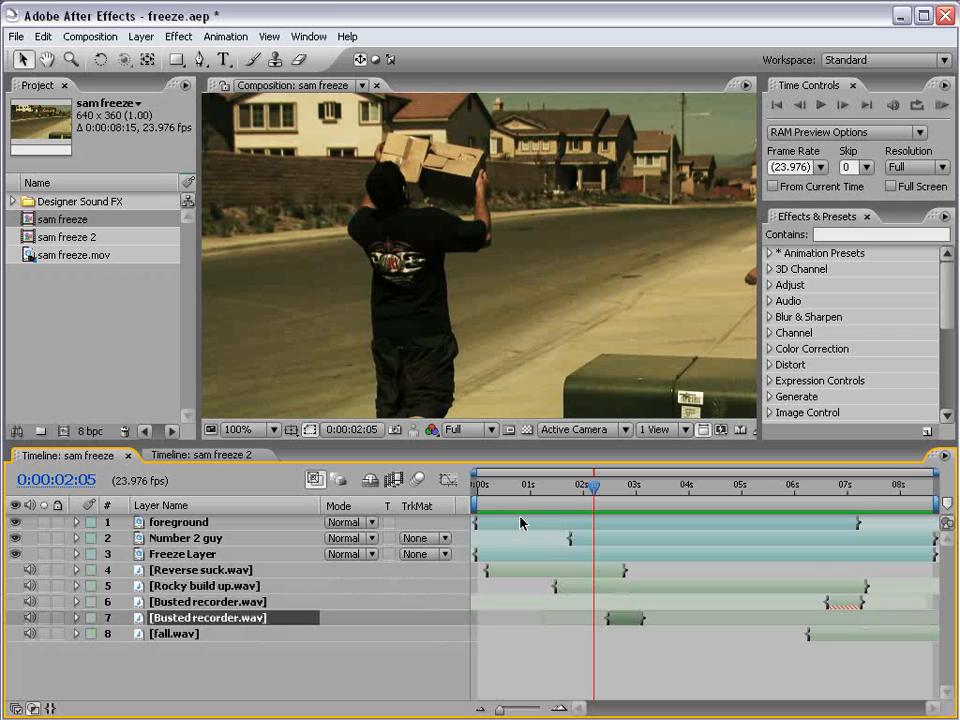
{"action": "left_click_drag", "start_coordinate": [548, 497], "coordinate": [524, 488]}
{"action": "key", "text": "KP_Decimal"}
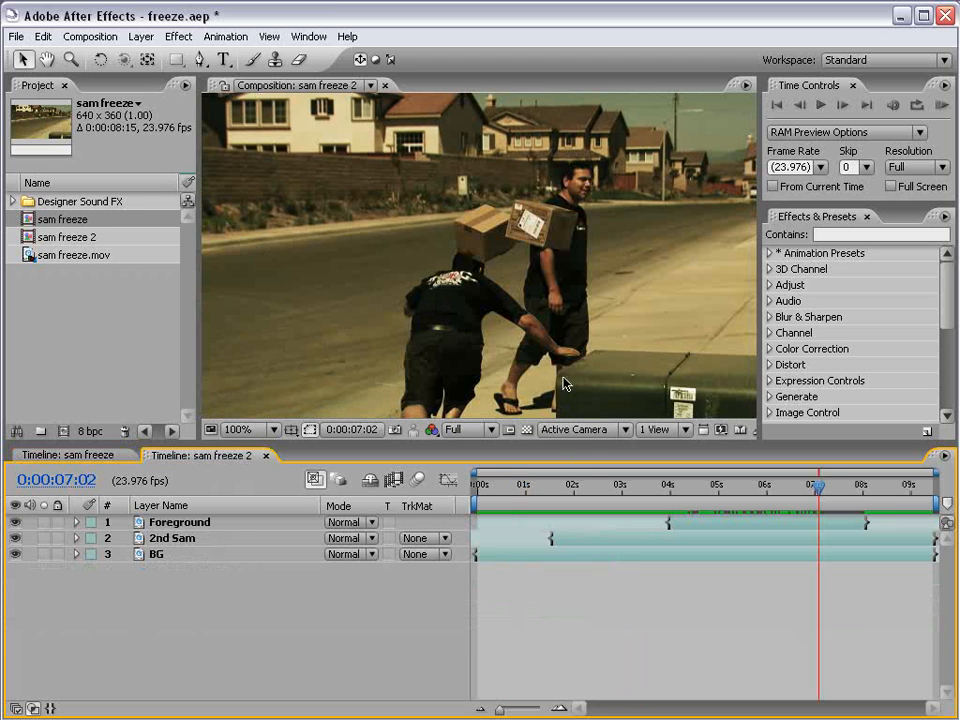
RAM preview the full sam freeze 2 composite at 50% magnification.
{"action": "key", "text": "comma"}
{"action": "key", "text": "comma"}
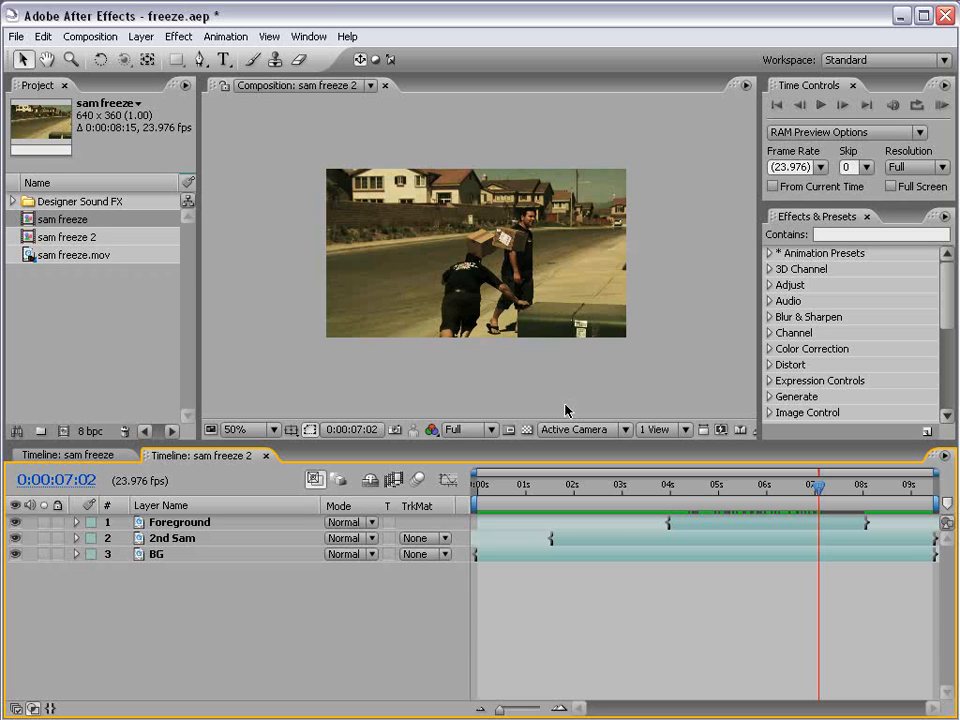
{"action": "key", "text": "KP_0"}
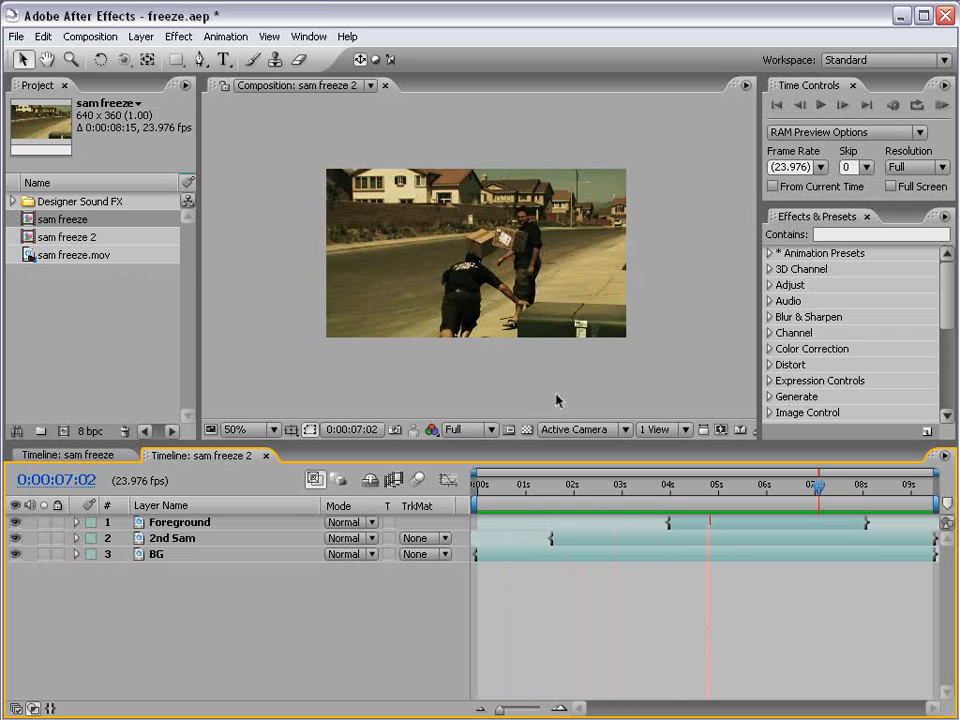
Scrub through the frozen section at 100% and 50% magnification, ending at 0:00:05:08, to inspect the second man walking behind the boxes.
{"action": "left_click_drag", "start_coordinate": [722, 482], "coordinate": [825, 500]}
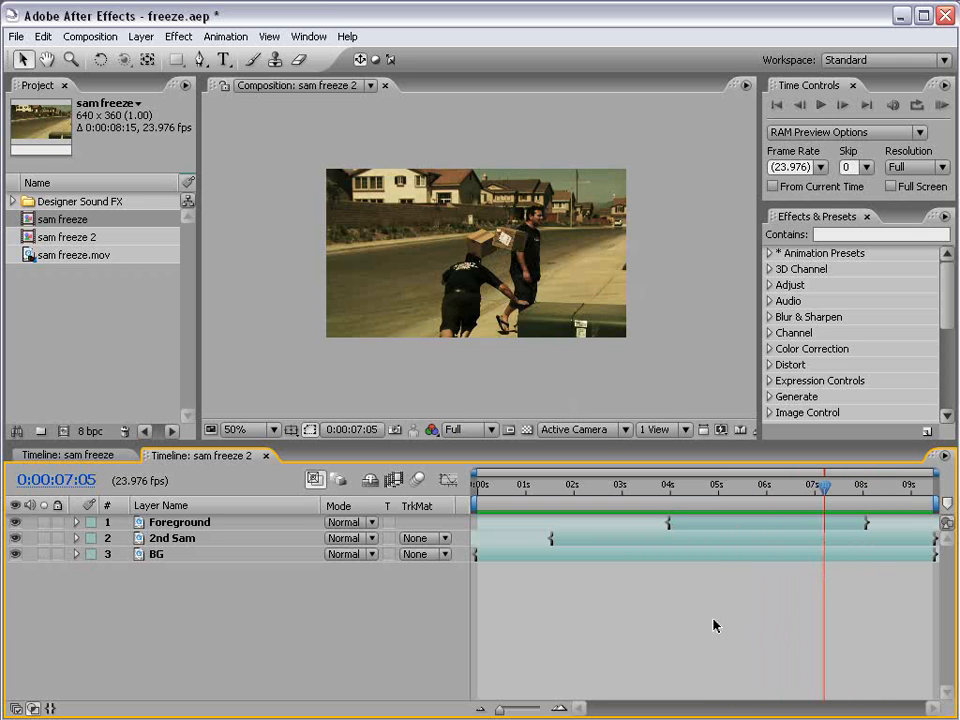
{"action": "key", "text": "period"}
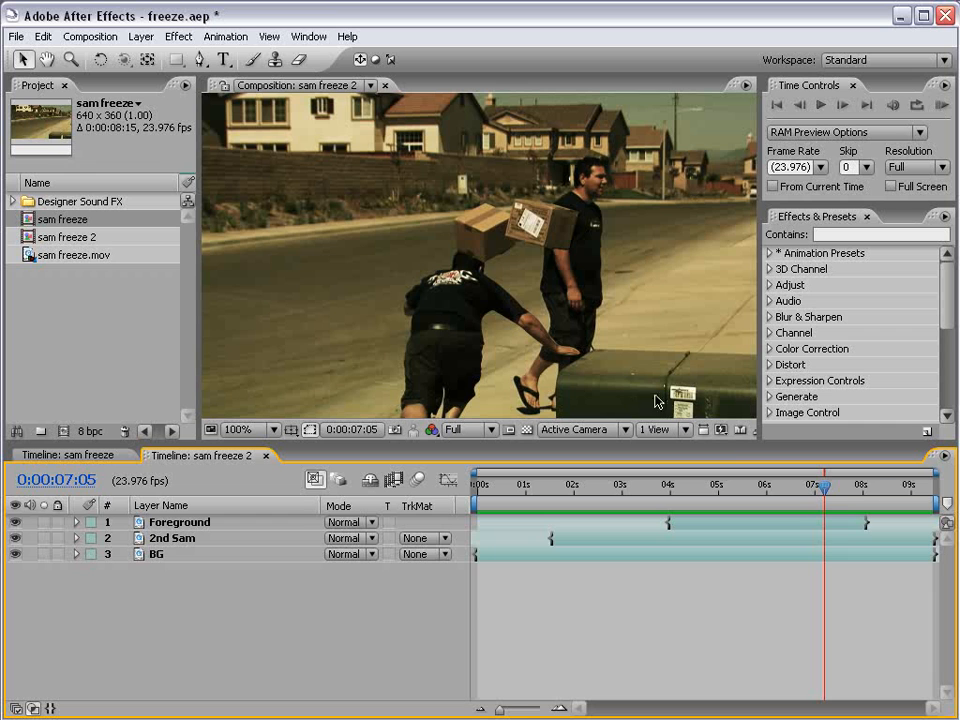
{"action": "left_click_drag", "start_coordinate": [825, 487], "coordinate": [880, 505]}
{"action": "left_click_drag", "start_coordinate": [779, 497], "coordinate": [758, 490]}
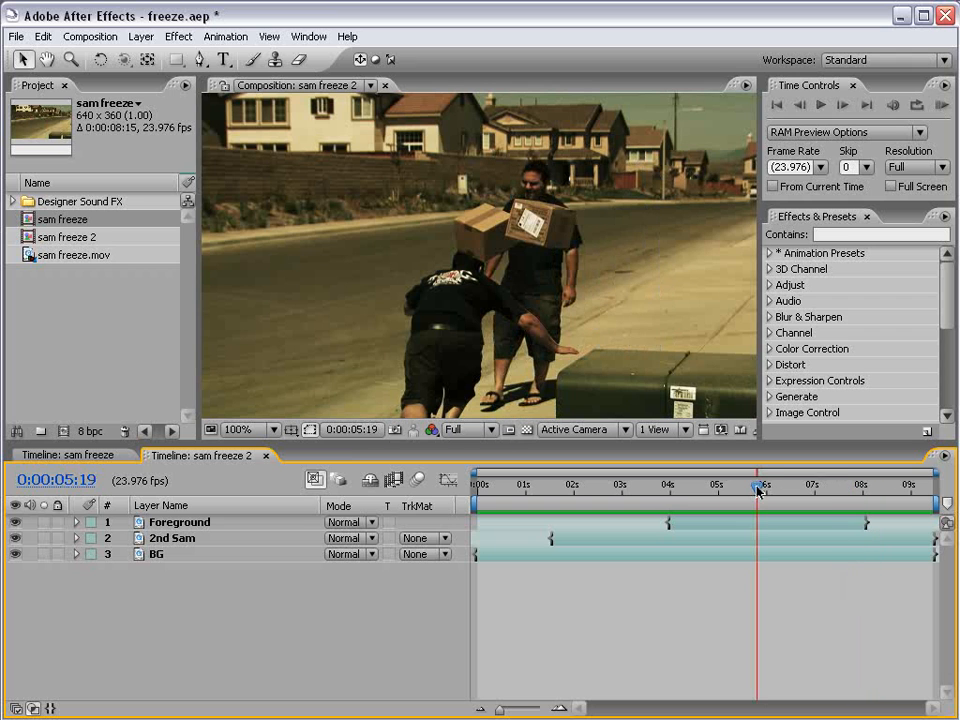
{"action": "scroll", "coordinate": [613, 261], "scroll_direction": "down", "scroll_amount": 2}
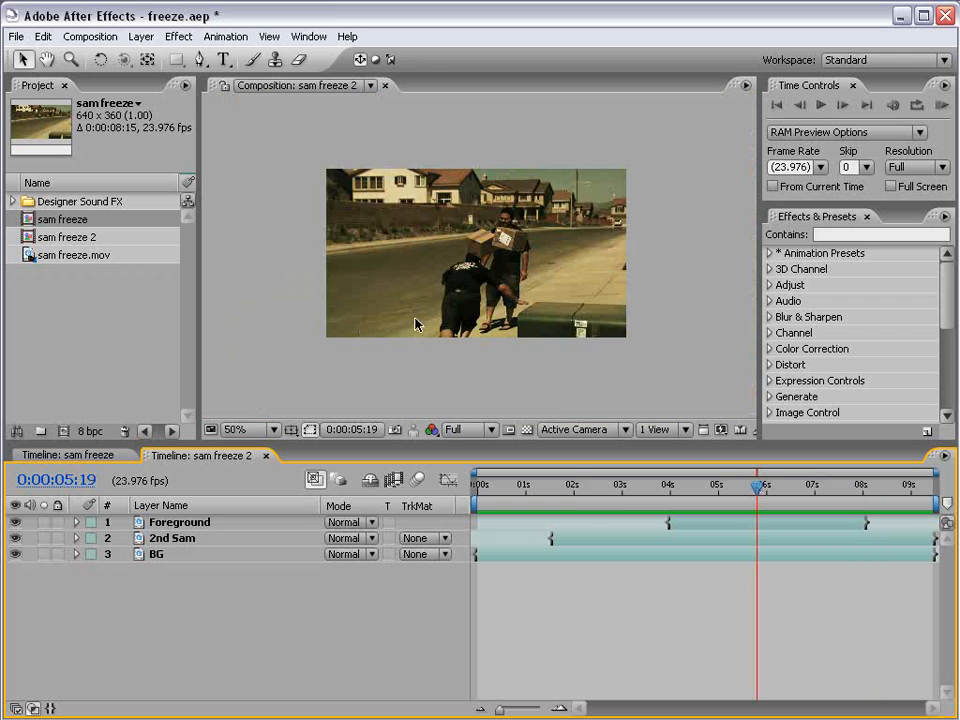
{"action": "left_click", "coordinate": [588, 487]}
{"action": "left_click_drag", "start_coordinate": [588, 487], "coordinate": [734, 492]}
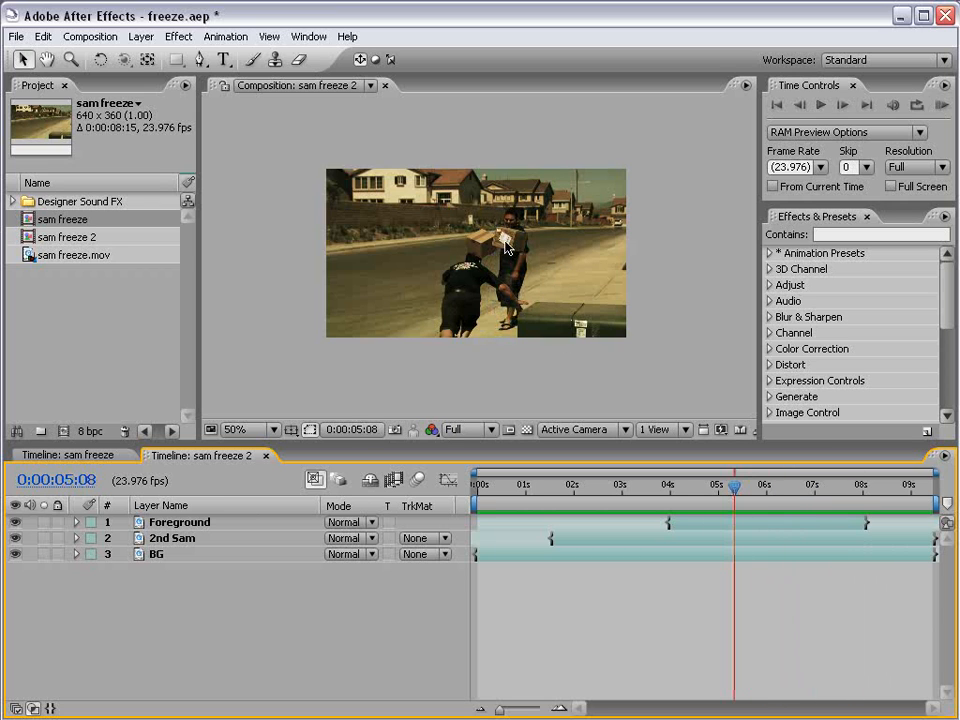